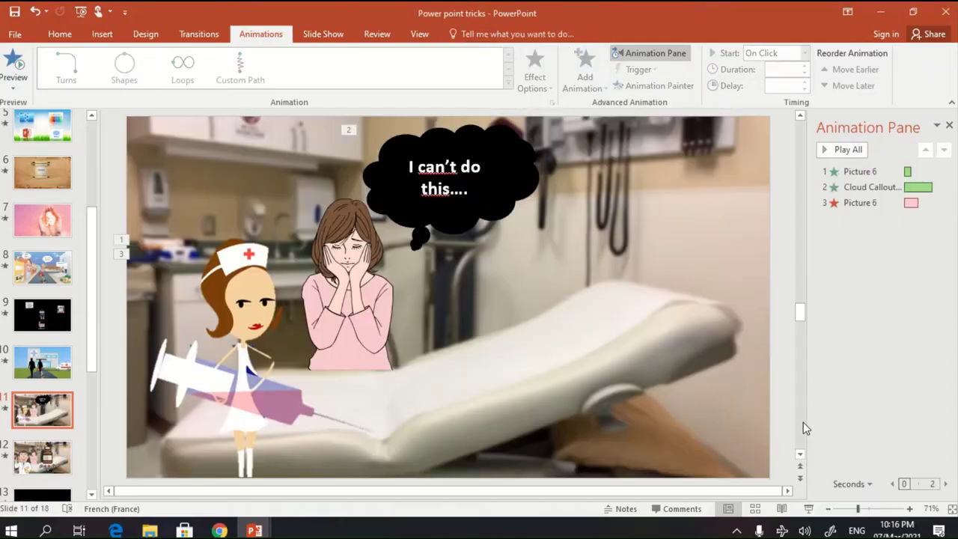
In Presentation3, fill slide 2's background with solid black, then open slide 3
{"action": "left_click", "coordinate": [254, 527]}
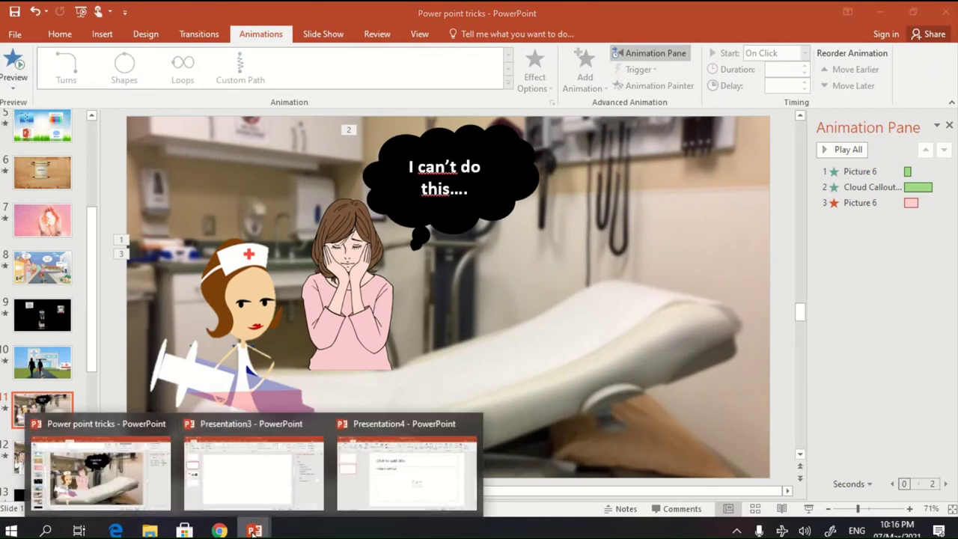
{"action": "left_click", "coordinate": [231, 488]}
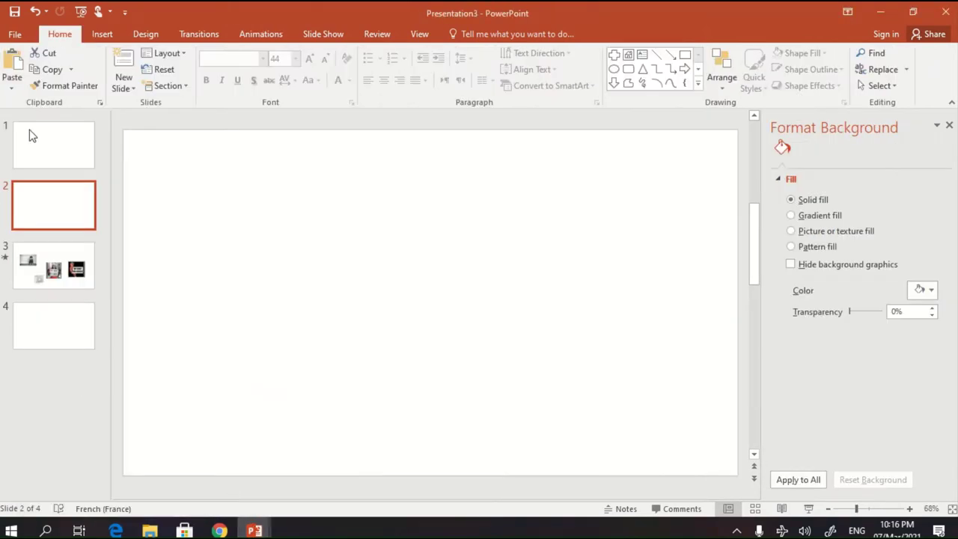
{"action": "left_click", "coordinate": [440, 288]}
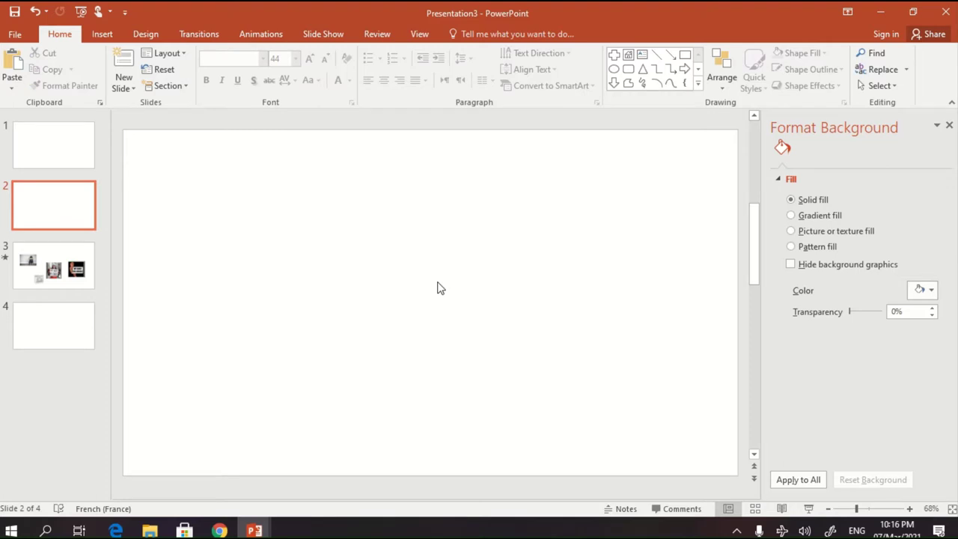
{"action": "right_click", "coordinate": [440, 288]}
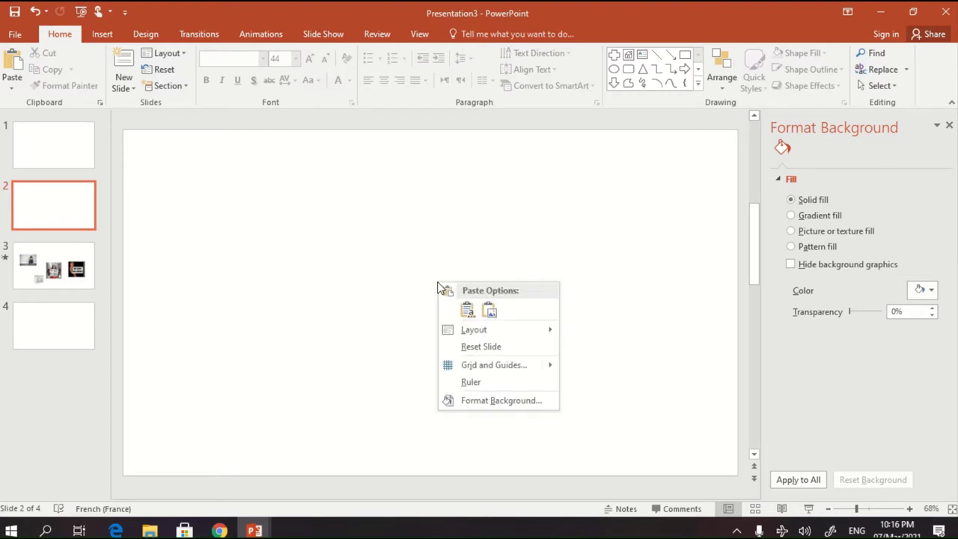
{"action": "left_click", "coordinate": [458, 400]}
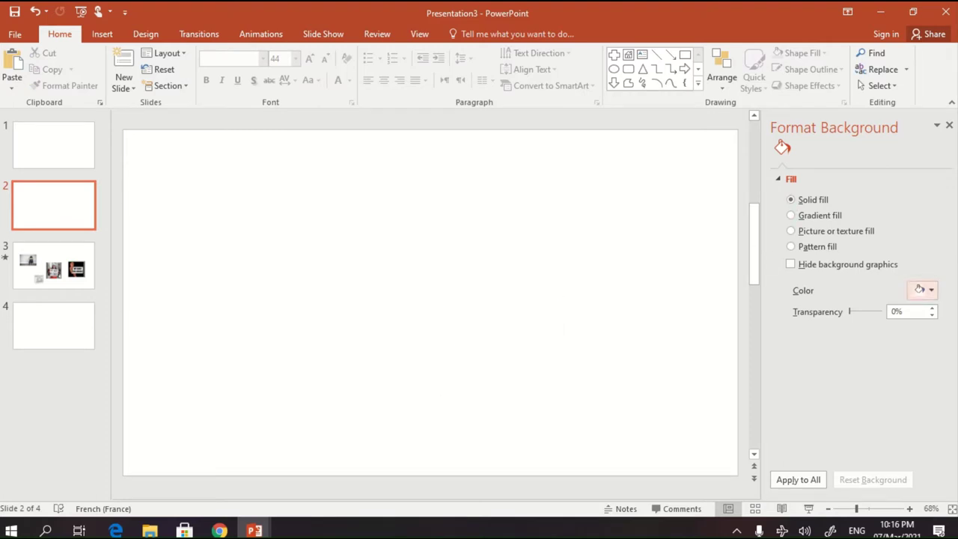
{"action": "left_click", "coordinate": [928, 290]}
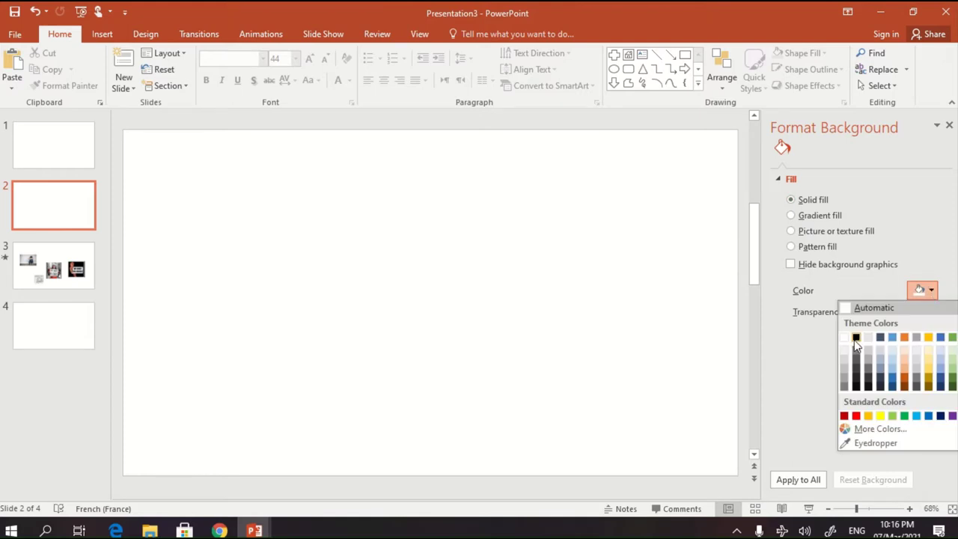
{"action": "left_click", "coordinate": [857, 339]}
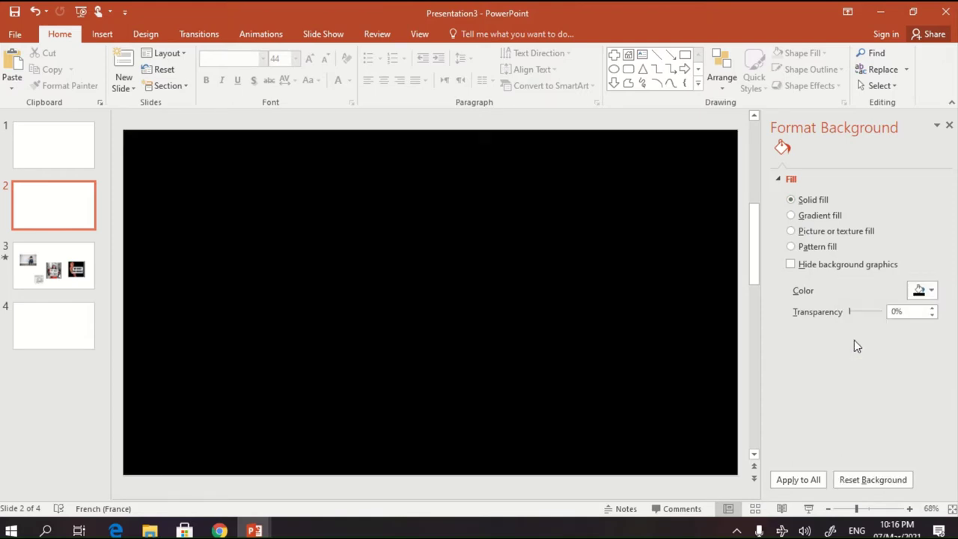
{"action": "left_click", "coordinate": [69, 270]}
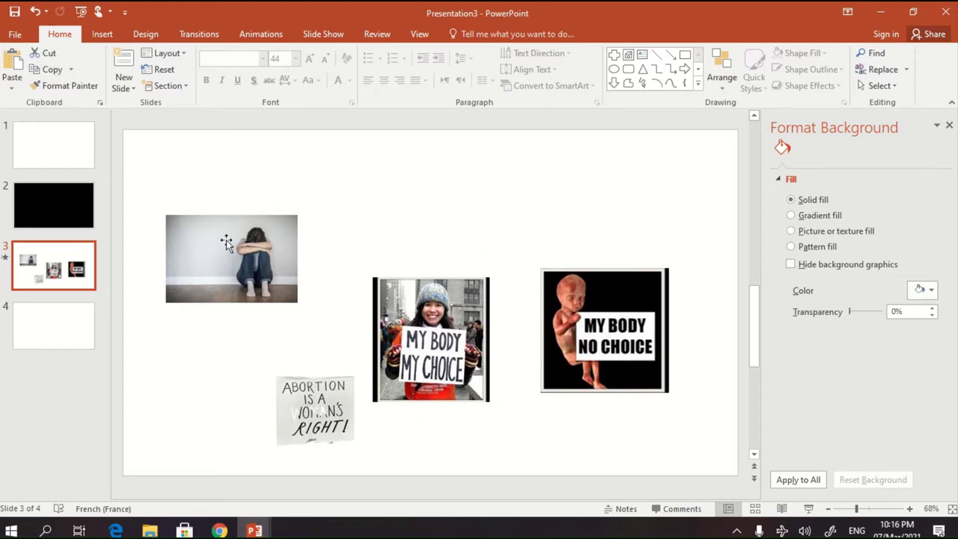
Copy the sitting-girl picture from slide 3 onto slide 2 and centre it
{"action": "left_click", "coordinate": [100, 35]}
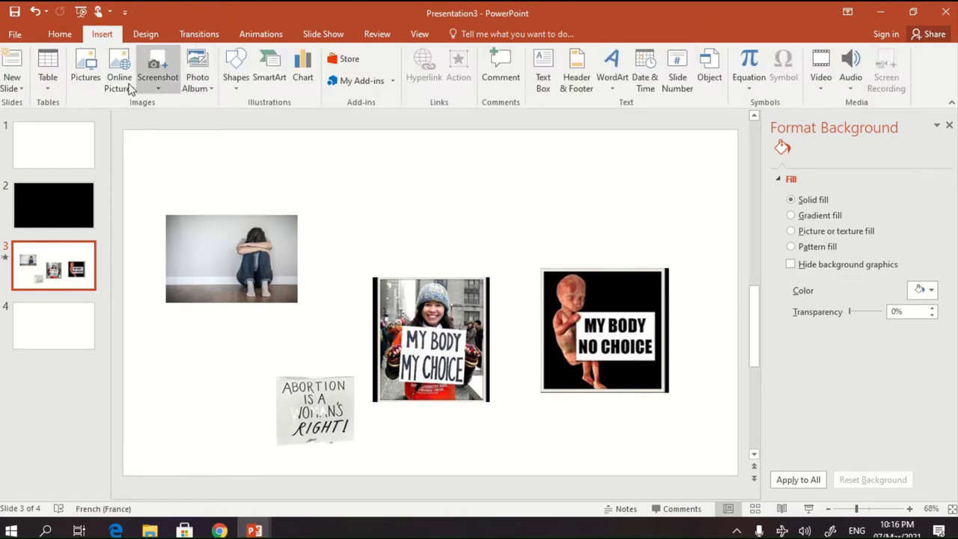
{"action": "left_click", "coordinate": [241, 270]}
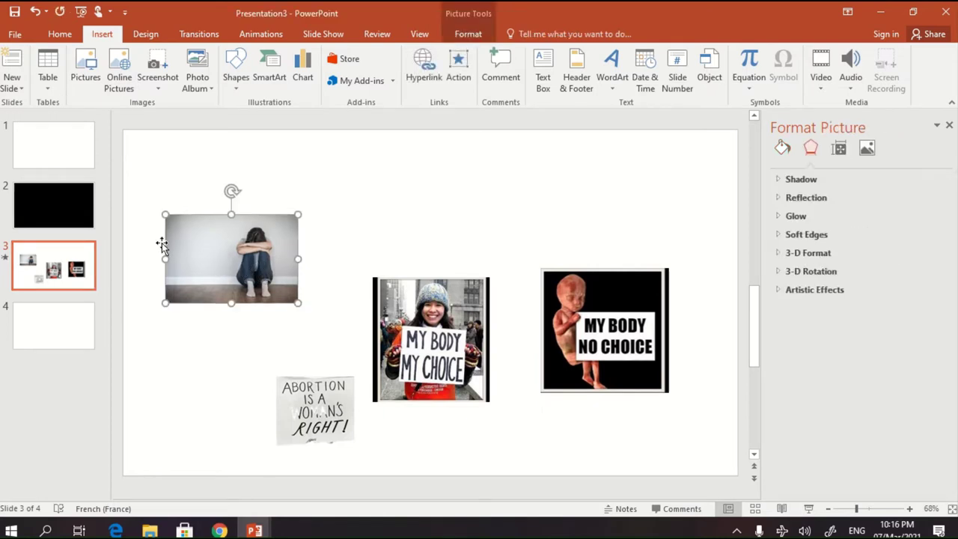
{"action": "key", "text": "ctrl+c"}
{"action": "left_click", "coordinate": [82, 217]}
{"action": "key", "text": "ctrl+v"}
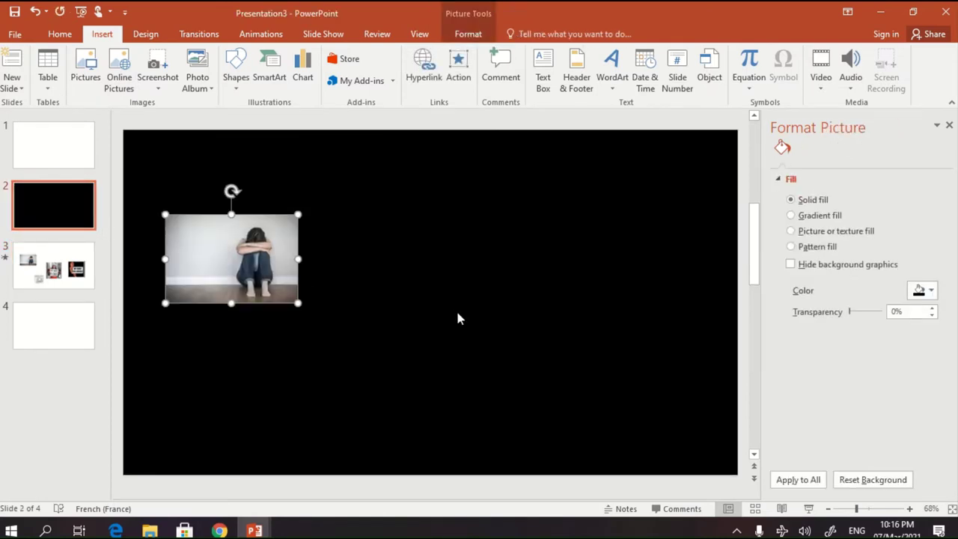
{"action": "left_click_drag", "start_coordinate": [225, 258], "coordinate": [424, 278]}
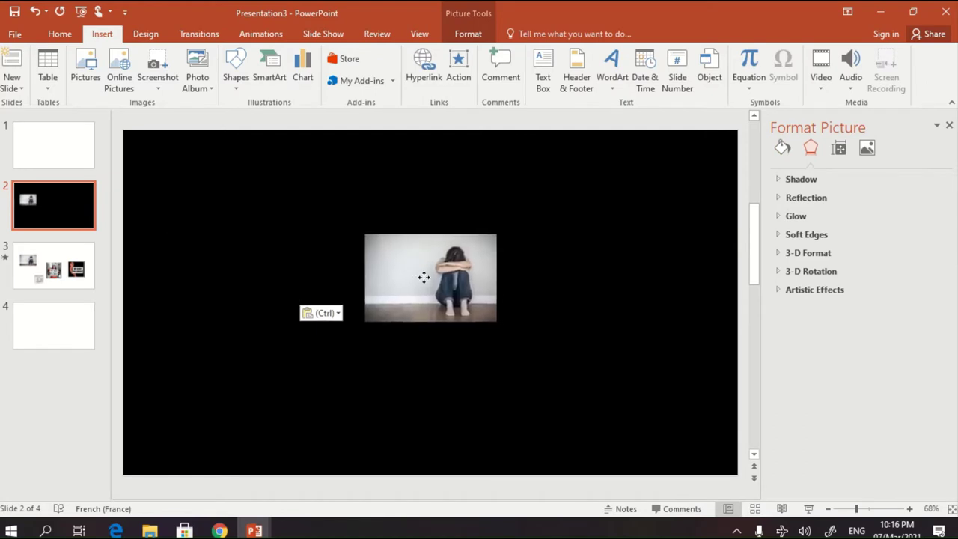
Remove the girl picture's background, keeping the feet in the cut-out
{"action": "left_click", "coordinate": [468, 33]}
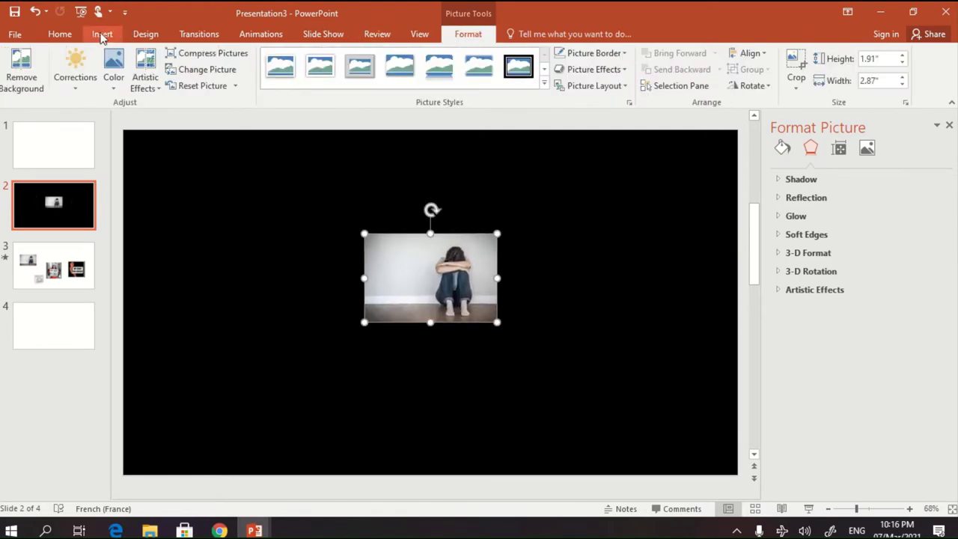
{"action": "left_click", "coordinate": [21, 69]}
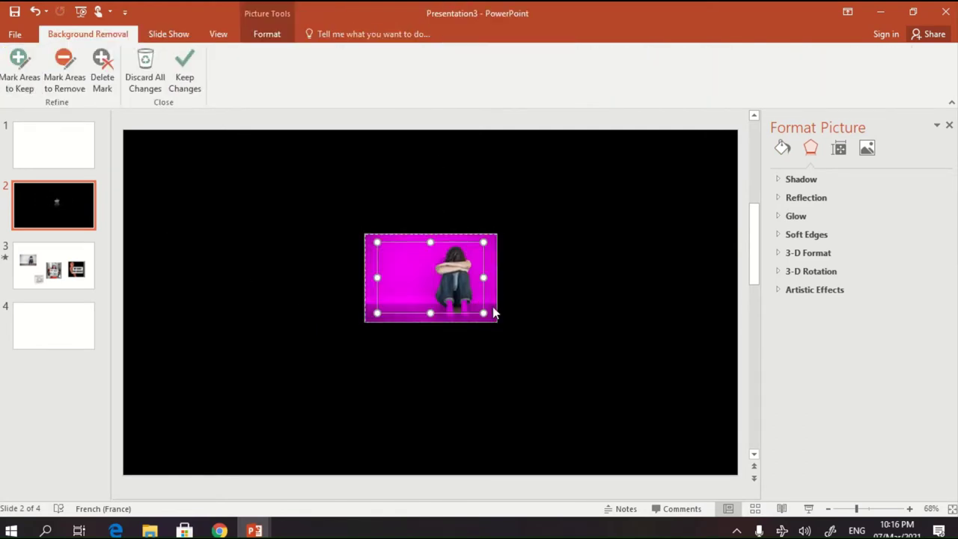
{"action": "left_click_drag", "start_coordinate": [431, 313], "coordinate": [431, 322]}
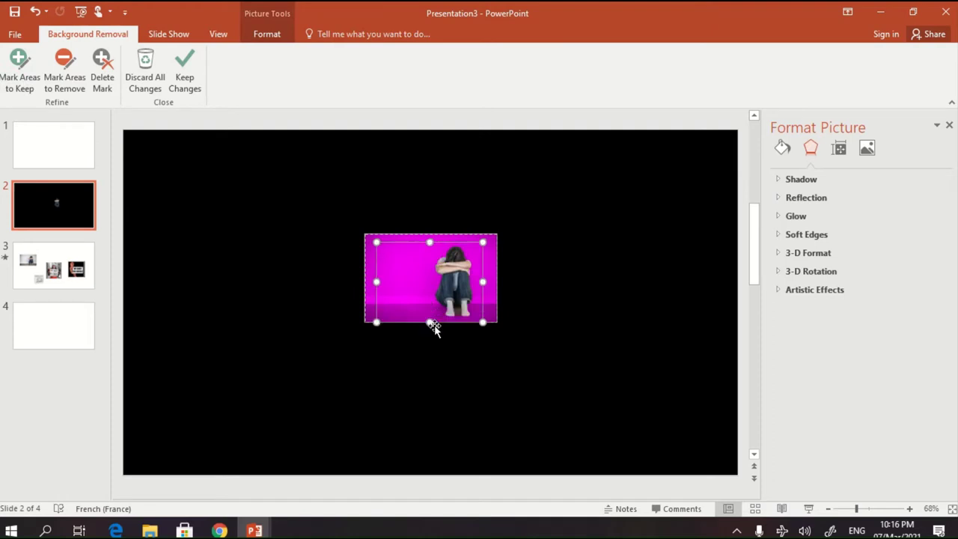
{"action": "left_click", "coordinate": [555, 299]}
Crop empty space off the cut-out's left side and enlarge it to 3.18" × 2.66"
{"action": "left_click", "coordinate": [465, 286]}
{"action": "left_click_drag", "start_coordinate": [465, 286], "coordinate": [433, 298]}
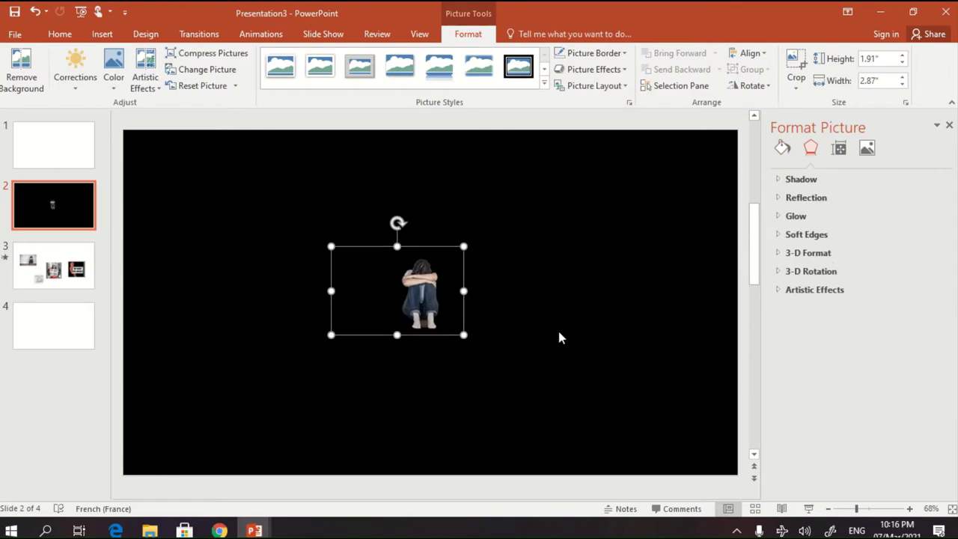
{"action": "left_click", "coordinate": [796, 66]}
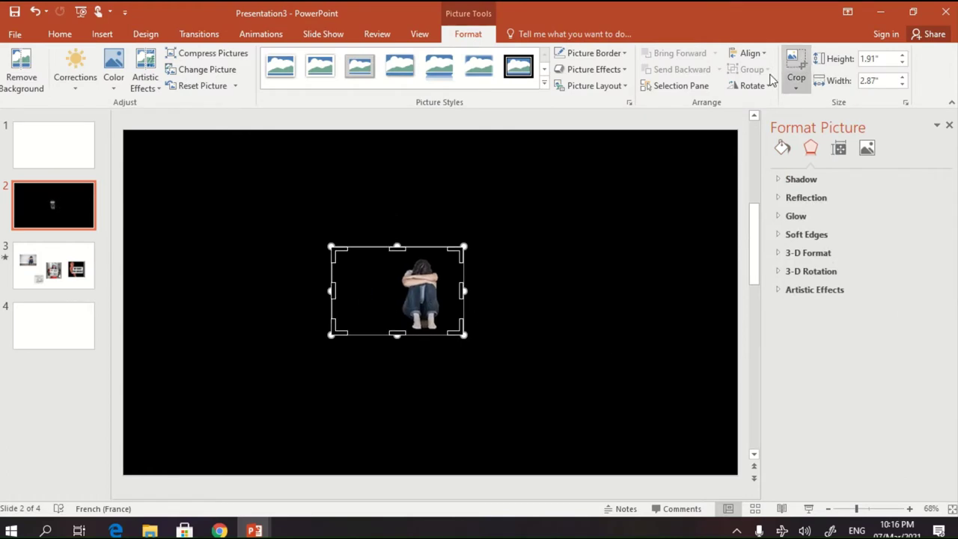
{"action": "left_click_drag", "start_coordinate": [332, 291], "coordinate": [391, 291]}
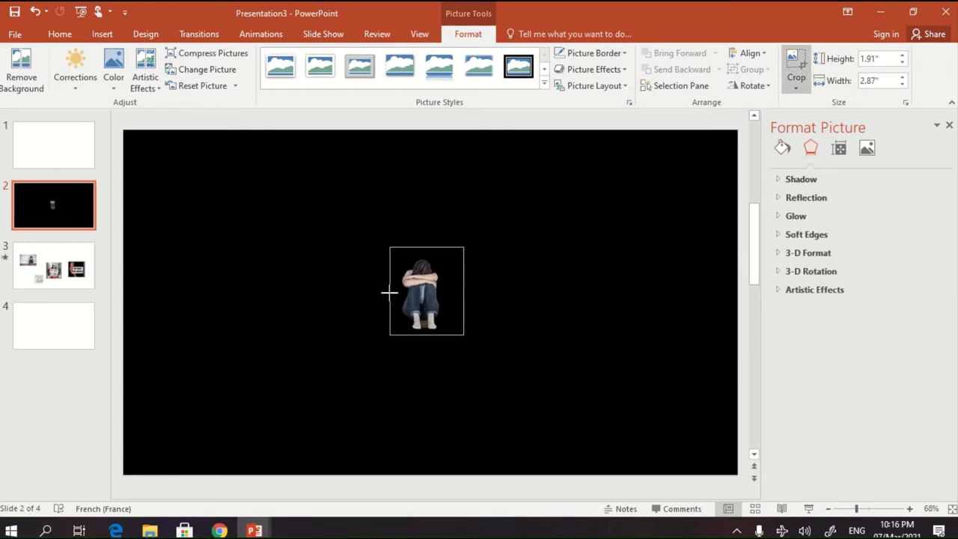
{"action": "left_click", "coordinate": [609, 327]}
{"action": "left_click", "coordinate": [422, 313]}
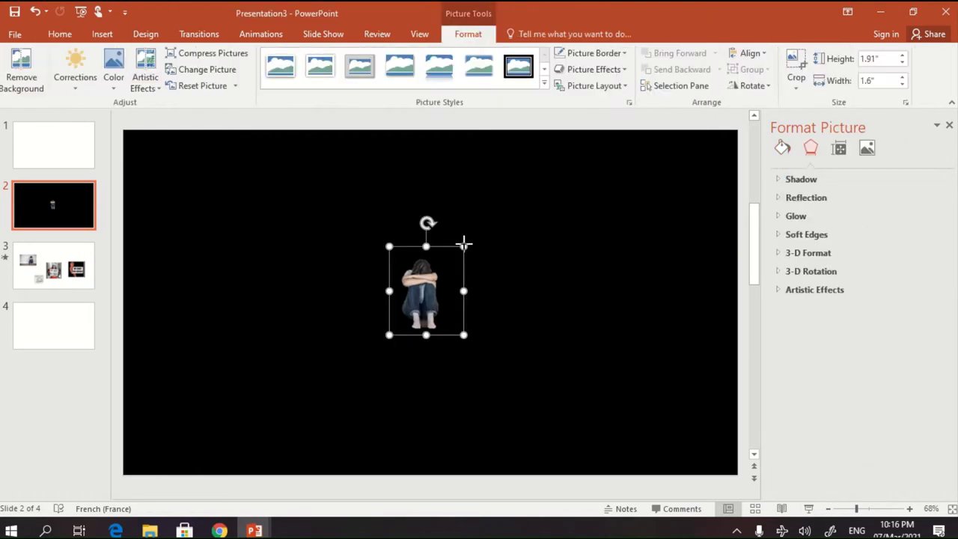
{"action": "left_click_drag", "start_coordinate": [464, 244], "coordinate": [512, 228]}
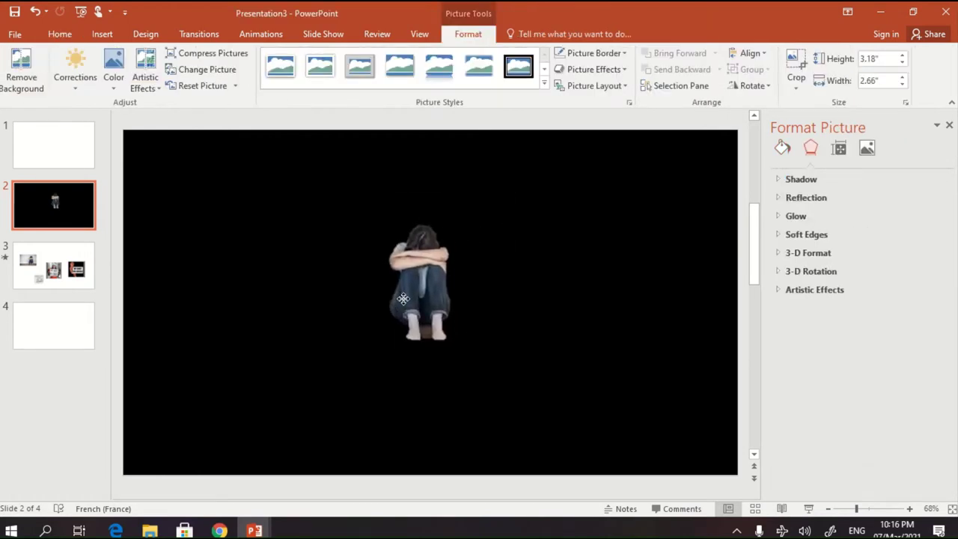
{"action": "left_click", "coordinate": [62, 243]}
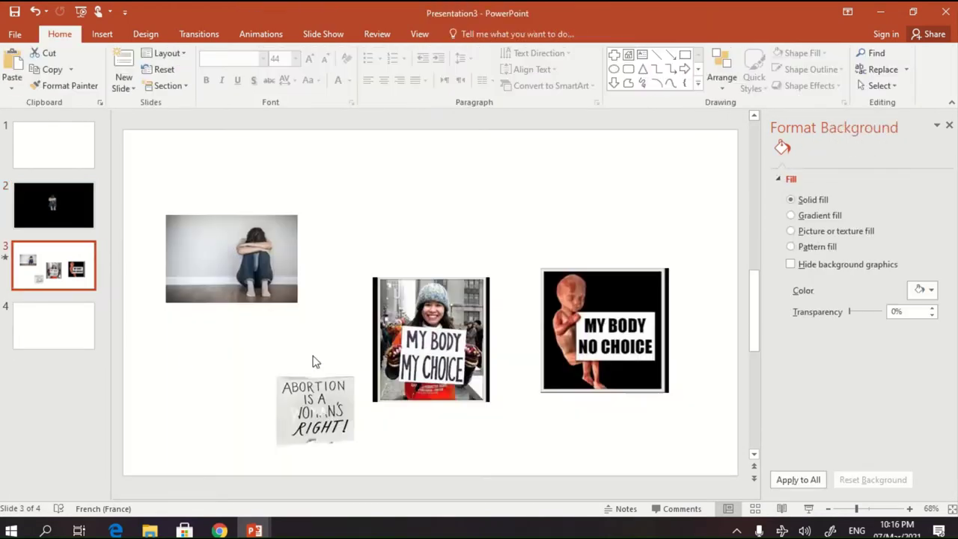
Copy the three protest sign pictures from slide 3 onto slide 2
{"action": "left_click", "coordinate": [320, 416]}
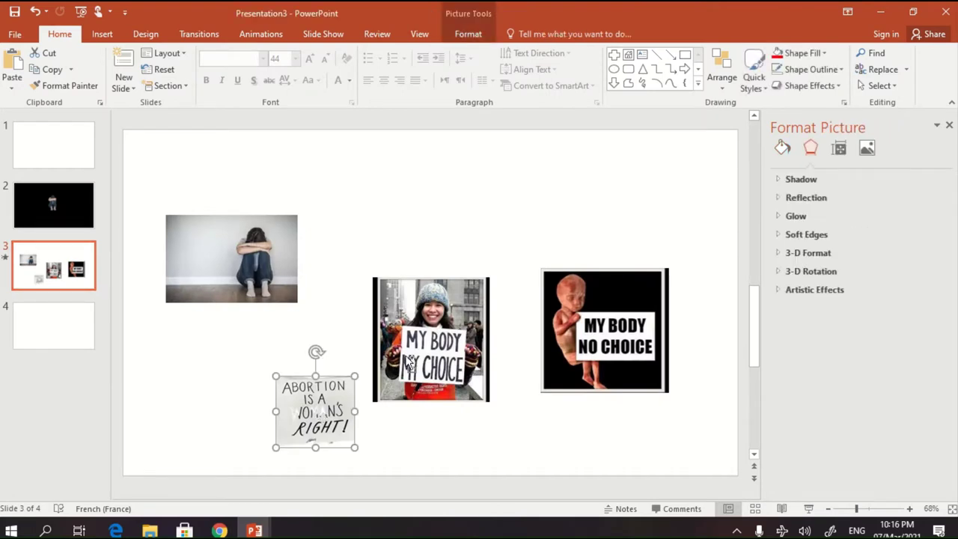
{"action": "left_click", "coordinate": [409, 364], "text": "shift"}
{"action": "left_click", "coordinate": [606, 346], "text": "shift"}
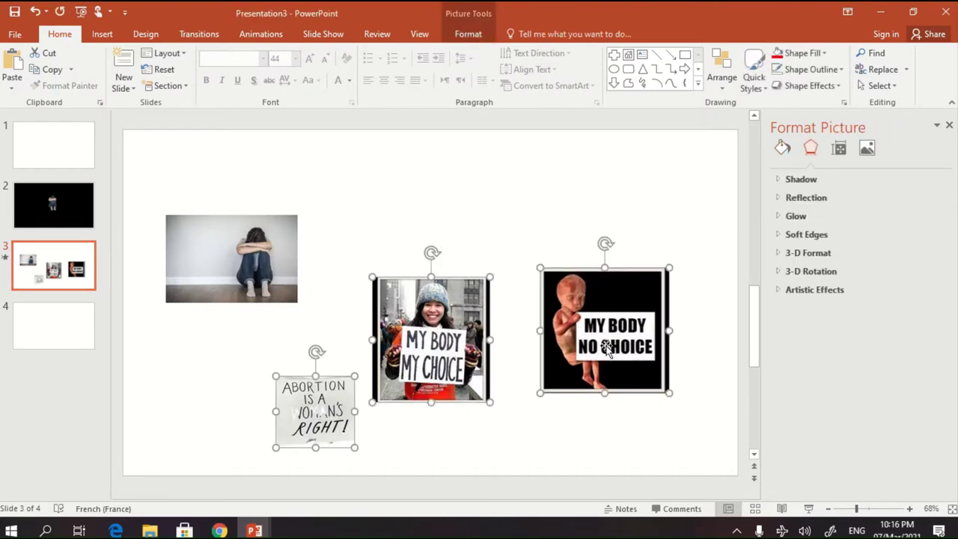
{"action": "left_click", "coordinate": [82, 208]}
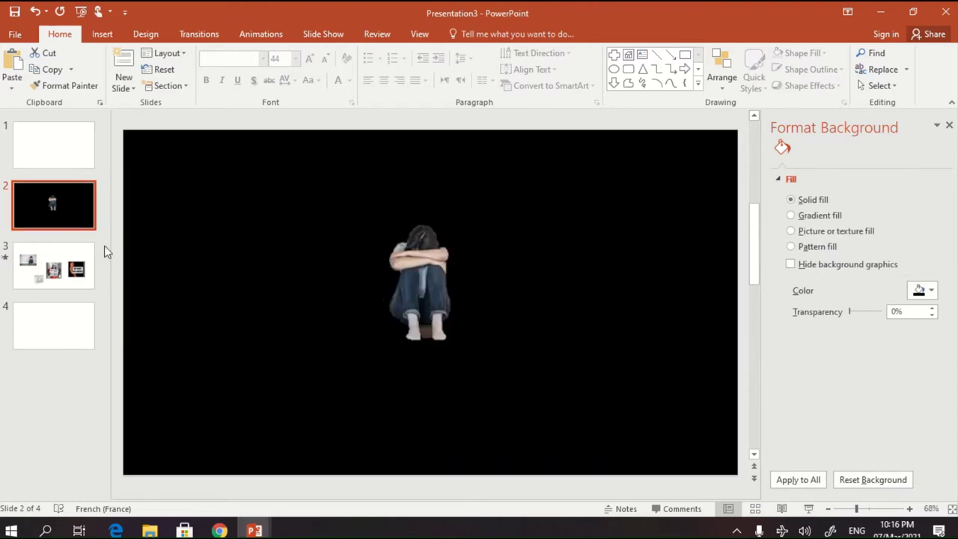
{"action": "key", "text": "ctrl+v"}
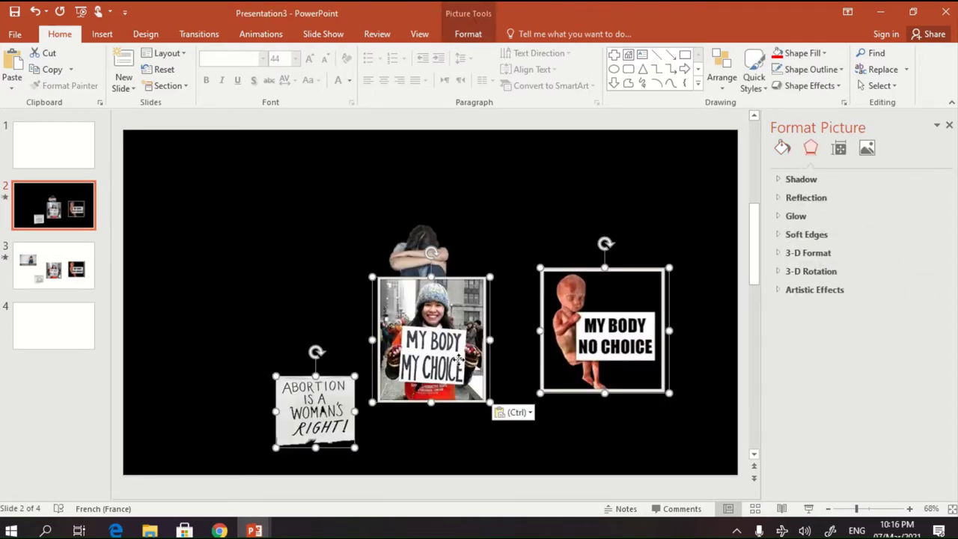
{"action": "mouse_move", "coordinate": [457, 356]}
{"action": "left_mouse_down"}
{"action": "mouse_move", "coordinate": [250, 238]}
{"action": "mouse_move", "coordinate": [455, 286]}
{"action": "left_mouse_up"}
{"action": "left_click", "coordinate": [439, 373]}
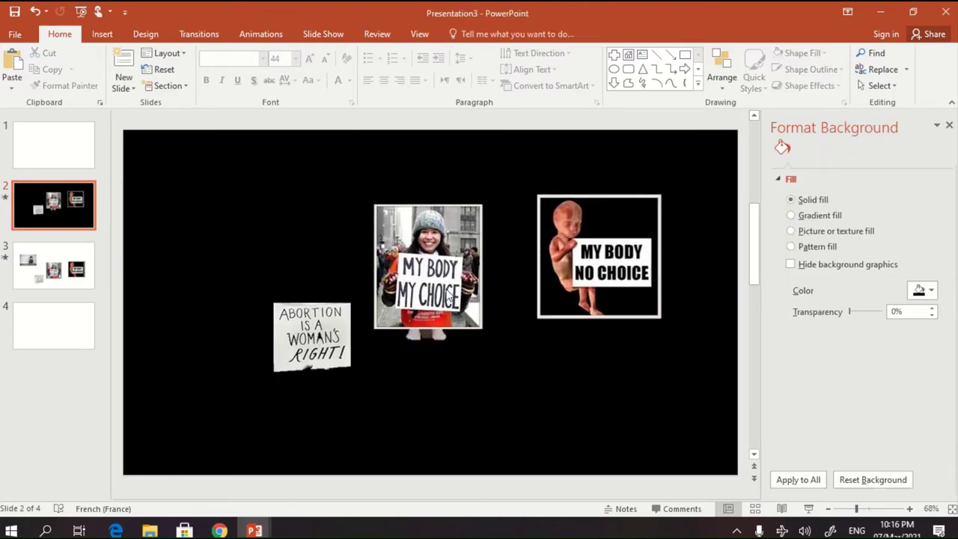
Shrink both MY BODY signs and place the ABORTION IS A WOMAN'S RIGHT sign at bottom centre
{"action": "left_click", "coordinate": [464, 239]}
{"action": "mouse_move", "coordinate": [486, 204]}
{"action": "left_mouse_down"}
{"action": "mouse_move", "coordinate": [431, 264]}
{"action": "mouse_move", "coordinate": [338, 170]}
{"action": "left_mouse_up"}
{"action": "left_click", "coordinate": [627, 281]}
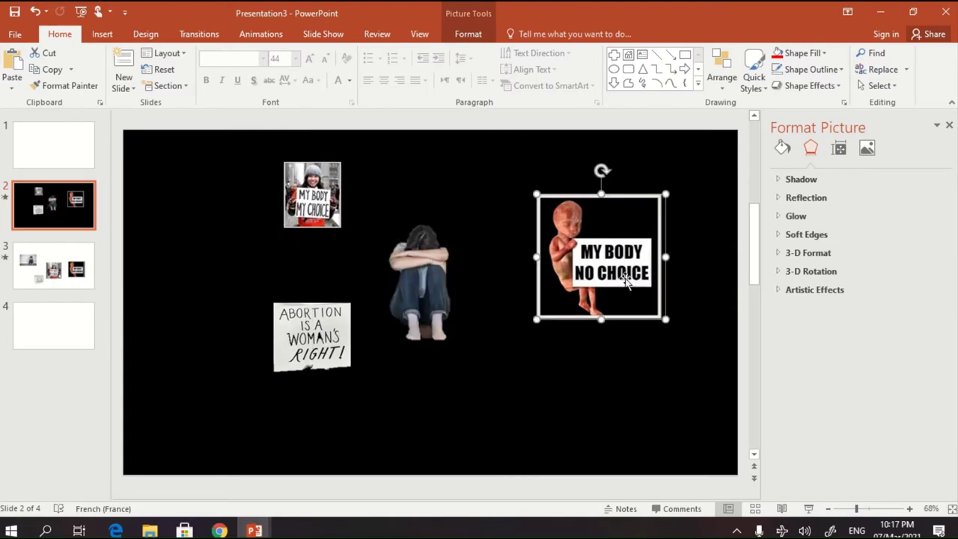
{"action": "left_click_drag", "start_coordinate": [663, 196], "coordinate": [621, 241]}
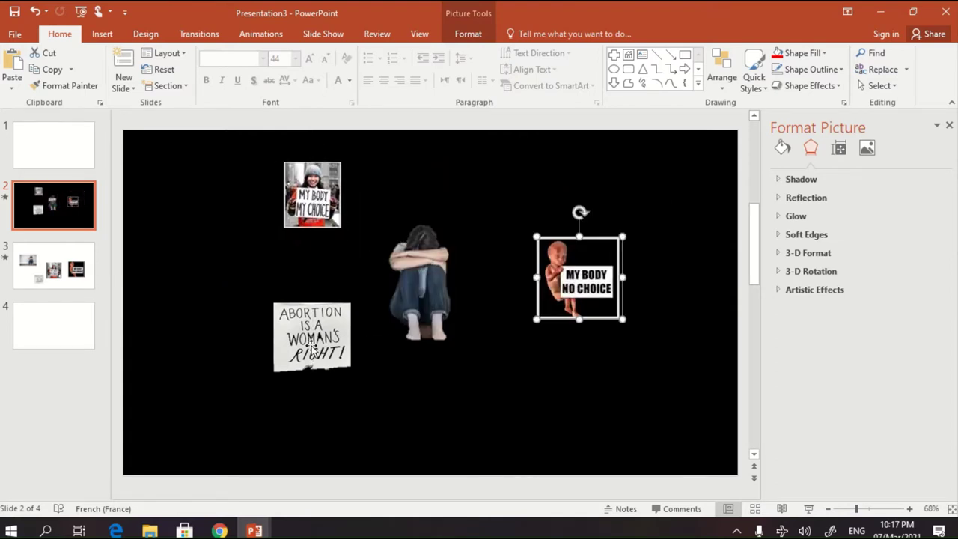
{"action": "left_click_drag", "start_coordinate": [313, 349], "coordinate": [409, 435]}
{"action": "left_click", "coordinate": [586, 394]}
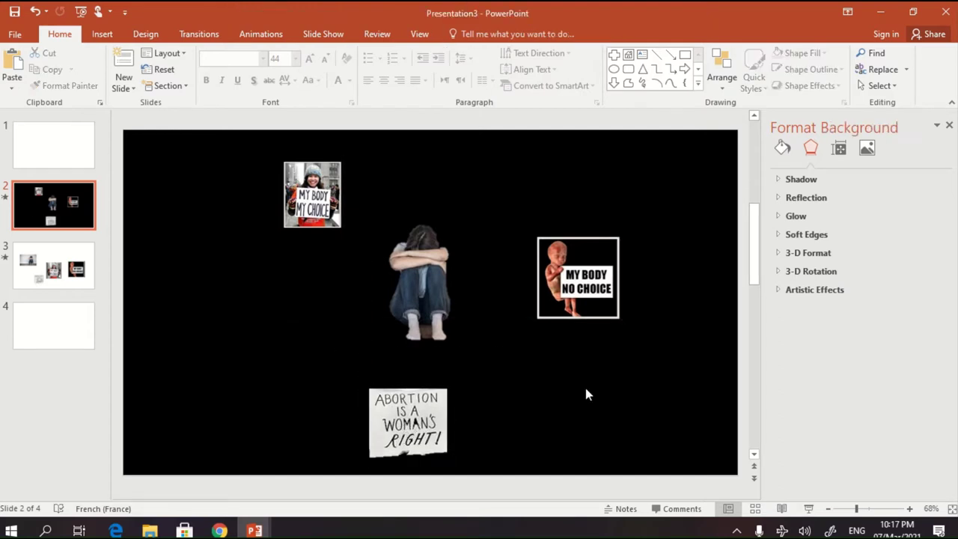
{"action": "left_click", "coordinate": [299, 196]}
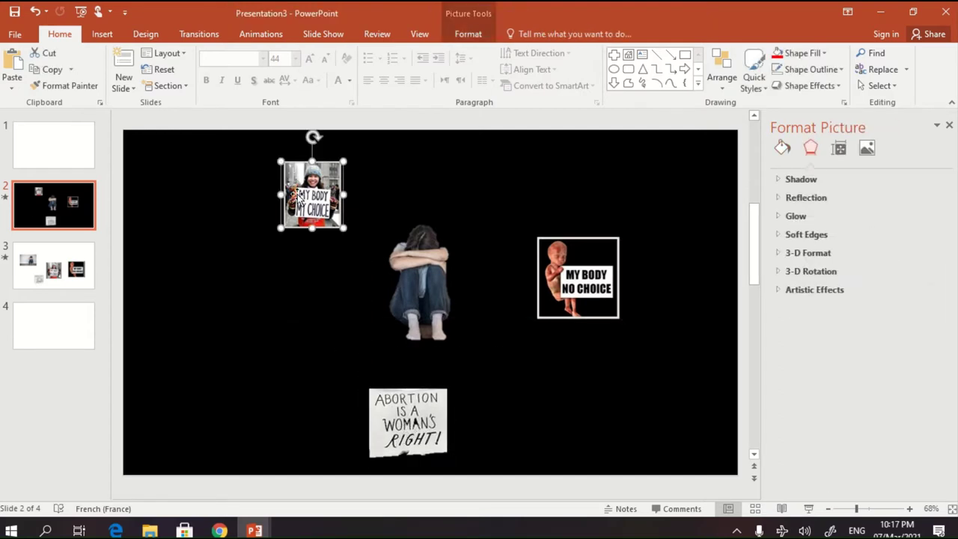
Give the MY BODY MY CHOICE picture a Circle motion path
{"action": "left_click", "coordinate": [254, 34]}
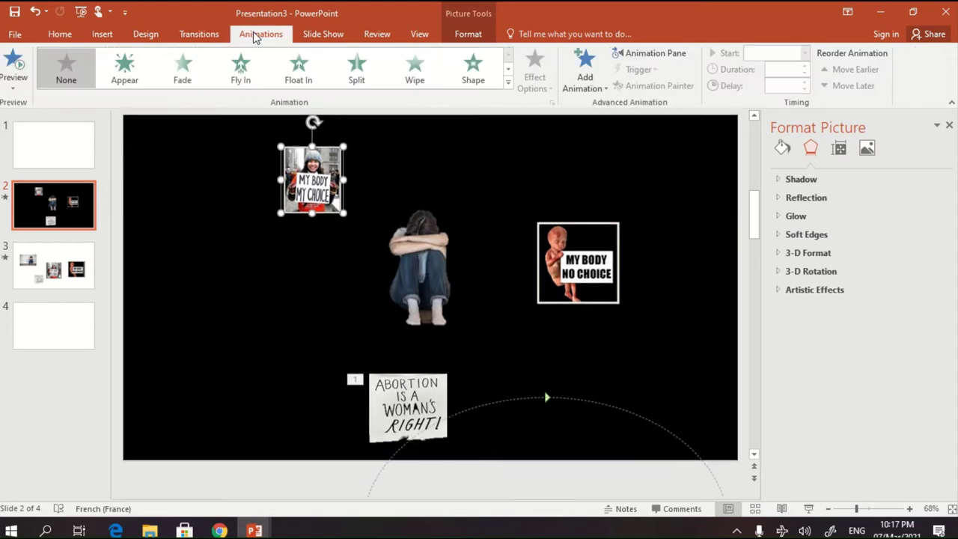
{"action": "left_click", "coordinate": [509, 84]}
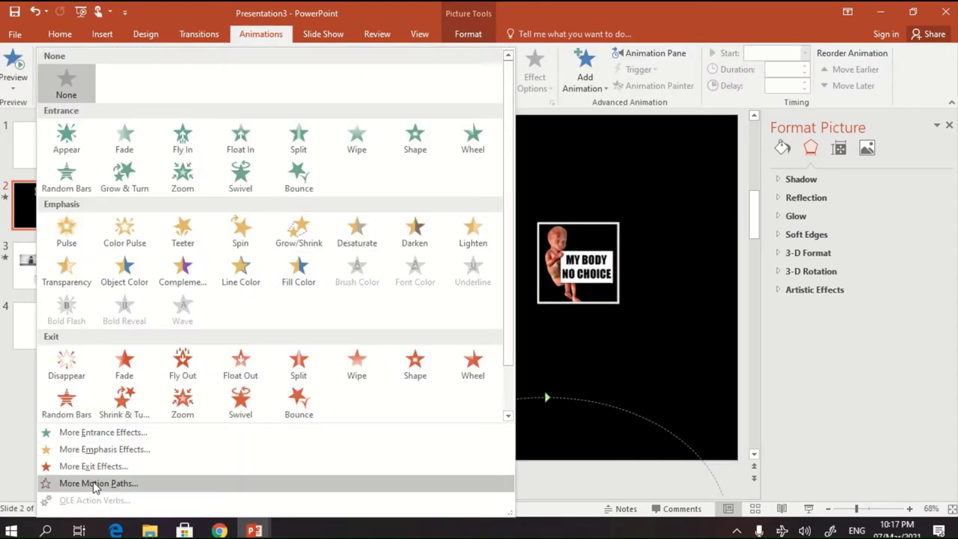
{"action": "left_click", "coordinate": [137, 490]}
{"action": "double_click", "coordinate": [396, 175]}
{"action": "left_click", "coordinate": [313, 166]}
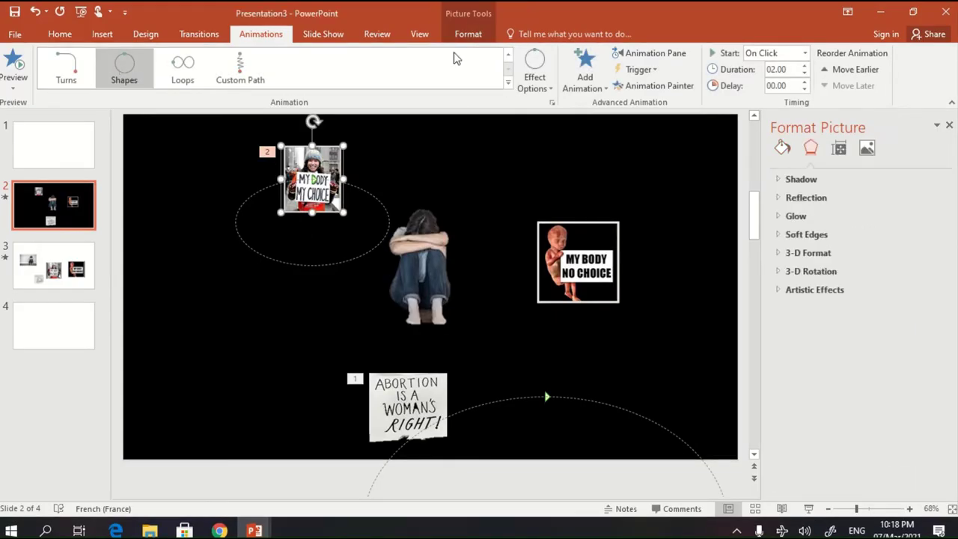
{"action": "left_click", "coordinate": [509, 83]}
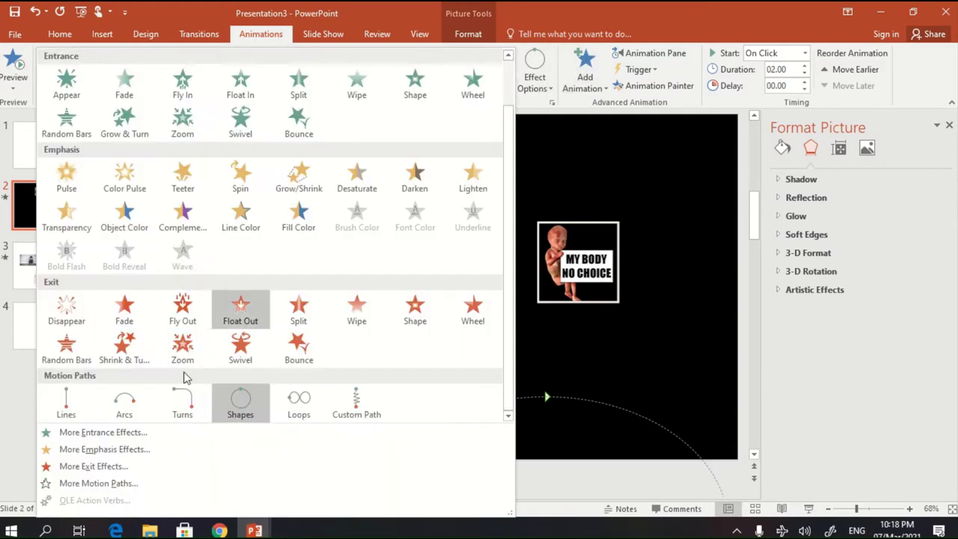
{"action": "left_click", "coordinate": [97, 483]}
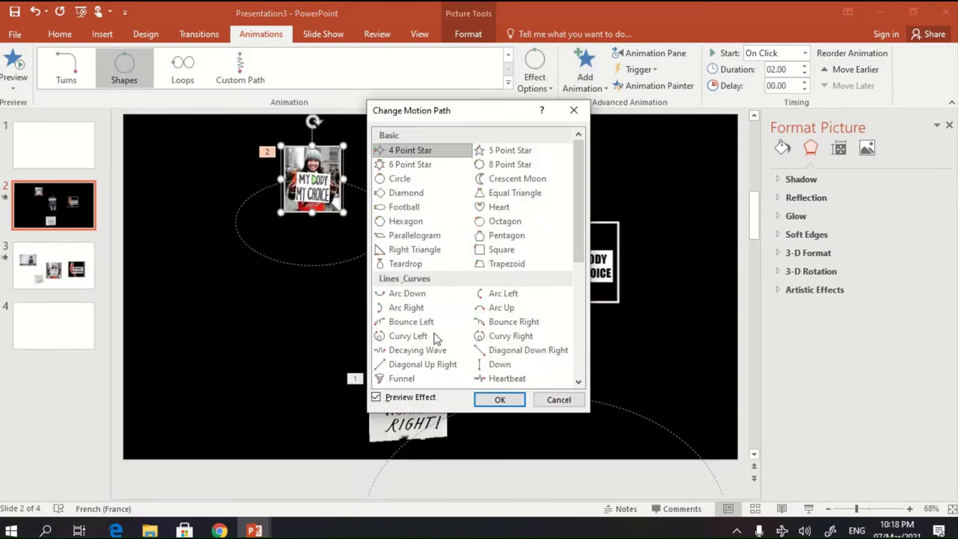
{"action": "left_click", "coordinate": [400, 180]}
{"action": "left_click", "coordinate": [503, 399]}
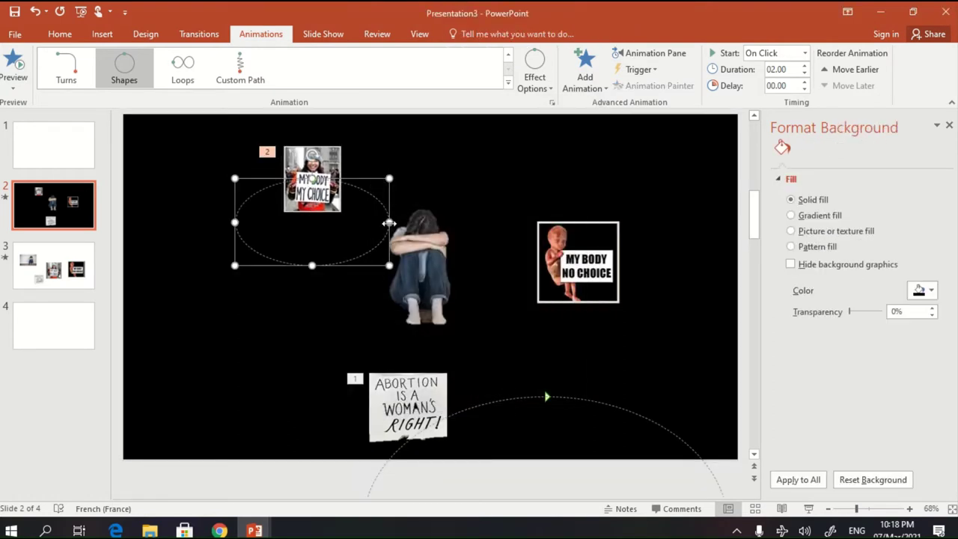
Stretch the circle path into a large oval around the girl and delete the old arc path
{"action": "left_click_drag", "start_coordinate": [389, 222], "coordinate": [620, 234]}
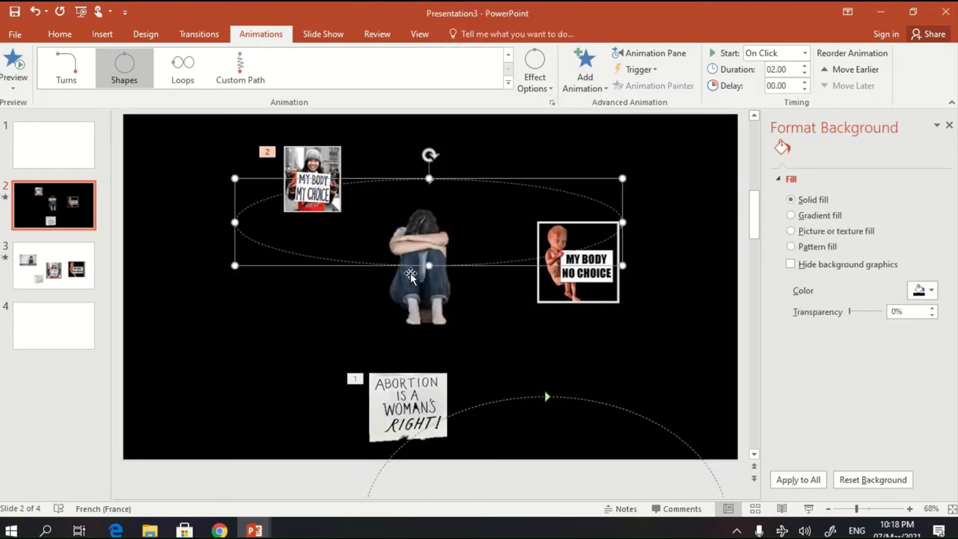
{"action": "left_click_drag", "start_coordinate": [429, 265], "coordinate": [428, 444]}
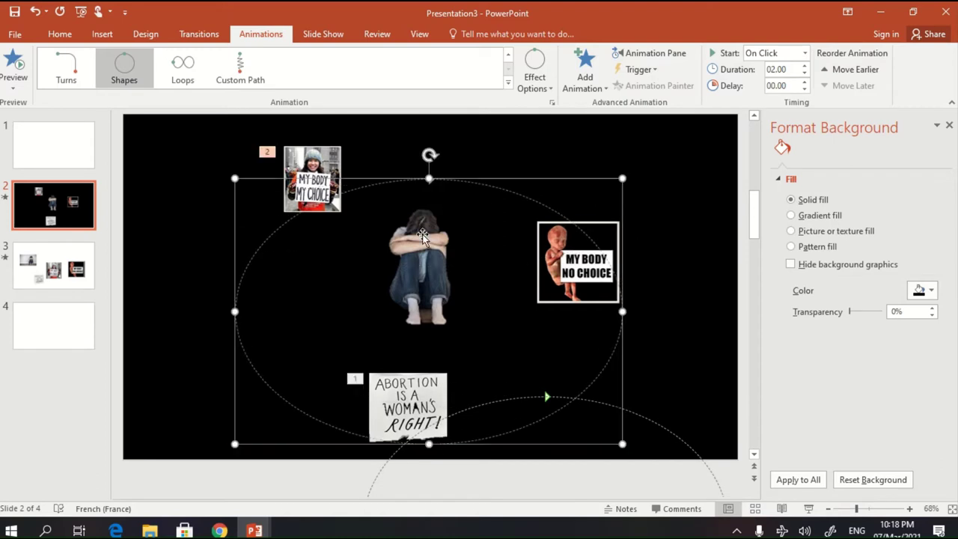
{"action": "left_click_drag", "start_coordinate": [428, 178], "coordinate": [429, 146]}
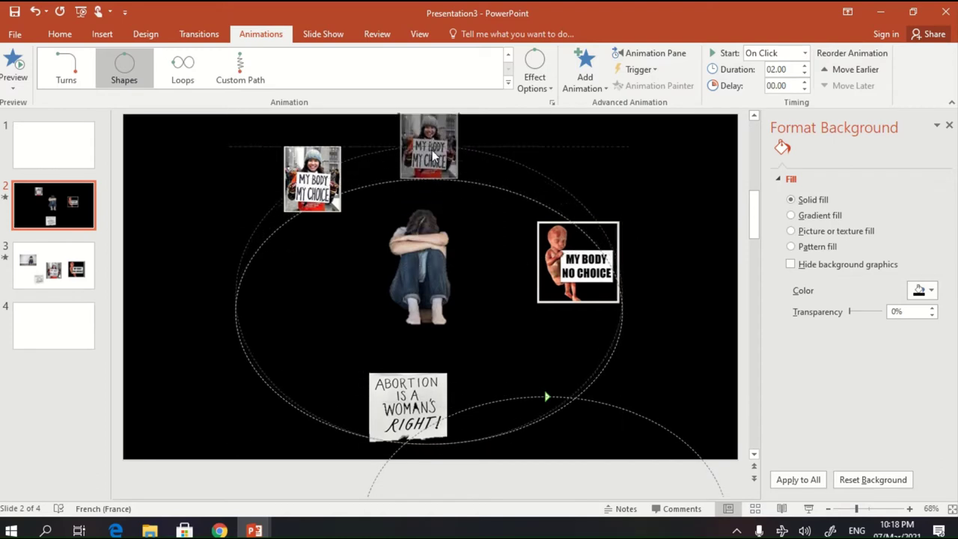
{"action": "left_click_drag", "start_coordinate": [234, 297], "coordinate": [201, 295]}
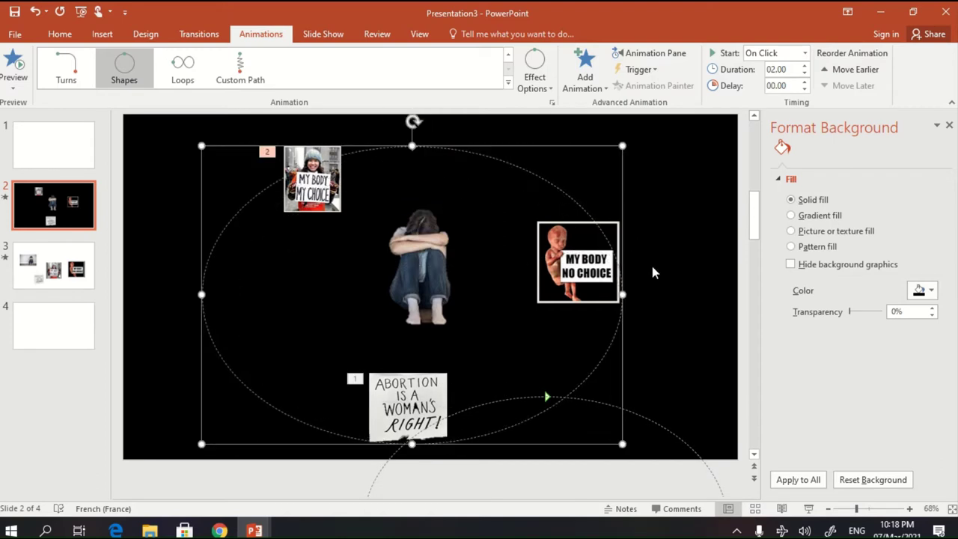
{"action": "left_click_drag", "start_coordinate": [622, 294], "coordinate": [658, 293]}
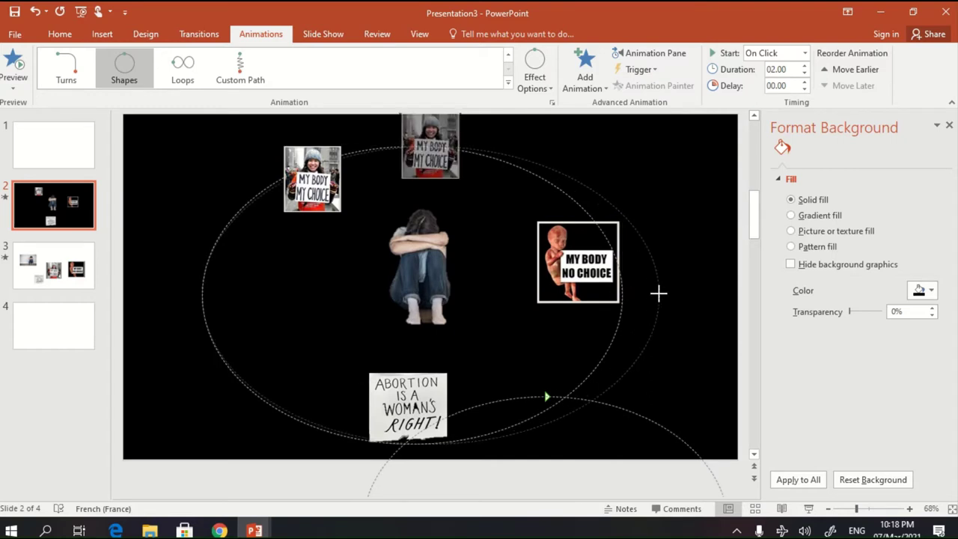
{"action": "left_click", "coordinate": [682, 441]}
{"action": "left_click", "coordinate": [680, 438]}
{"action": "key", "text": "Delete"}
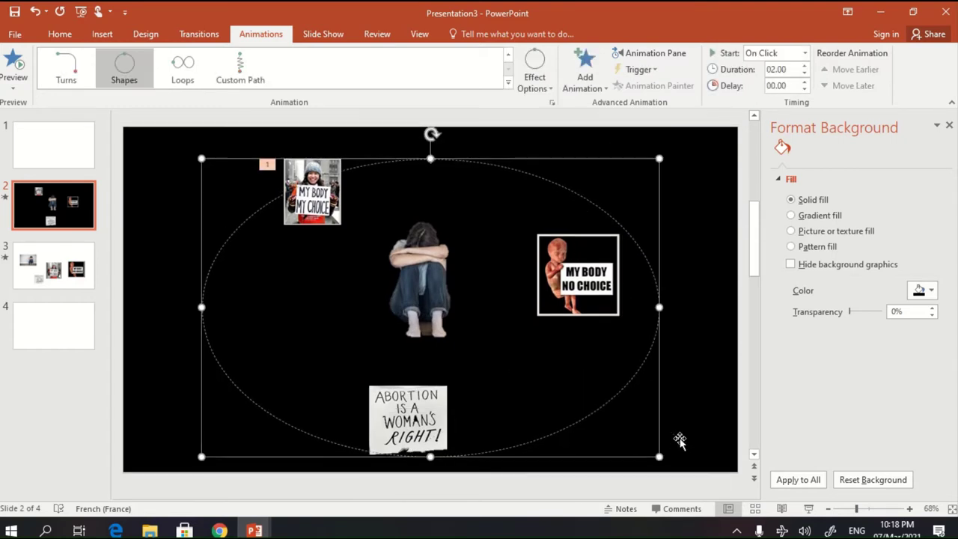
{"action": "left_click", "coordinate": [676, 447]}
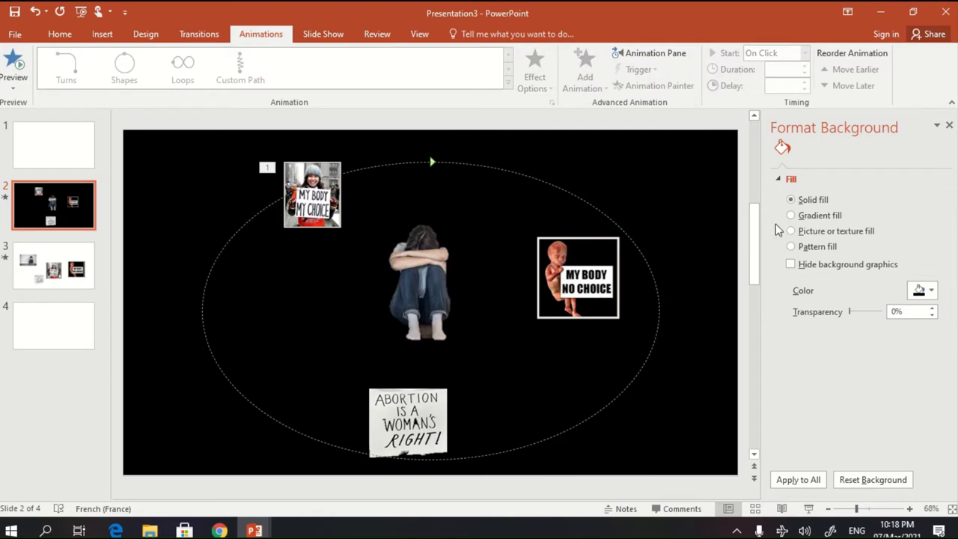
Set the circle animation to Smooth start 0, Smooth end 1.4 sec and duration 3 seconds (Slow)
{"action": "left_click", "coordinate": [295, 207]}
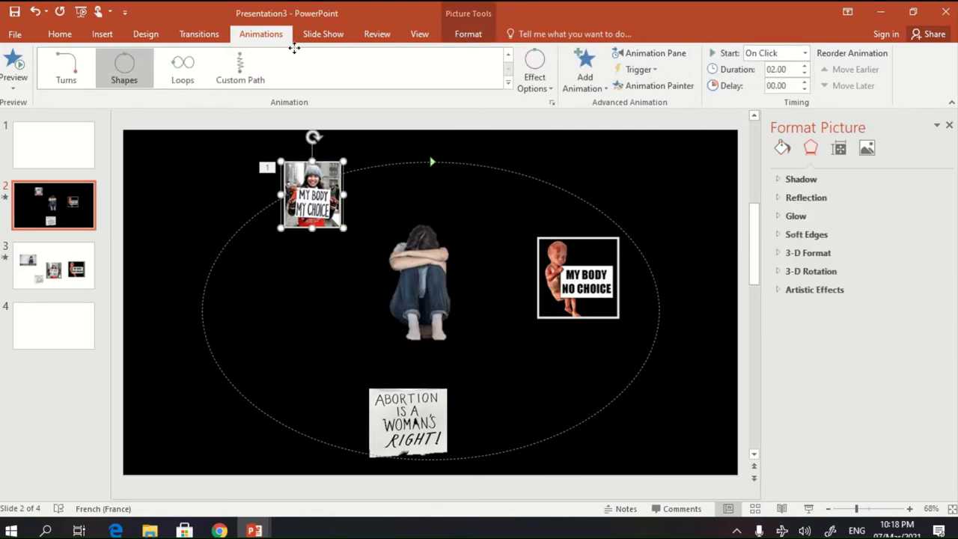
{"action": "left_click", "coordinate": [659, 53]}
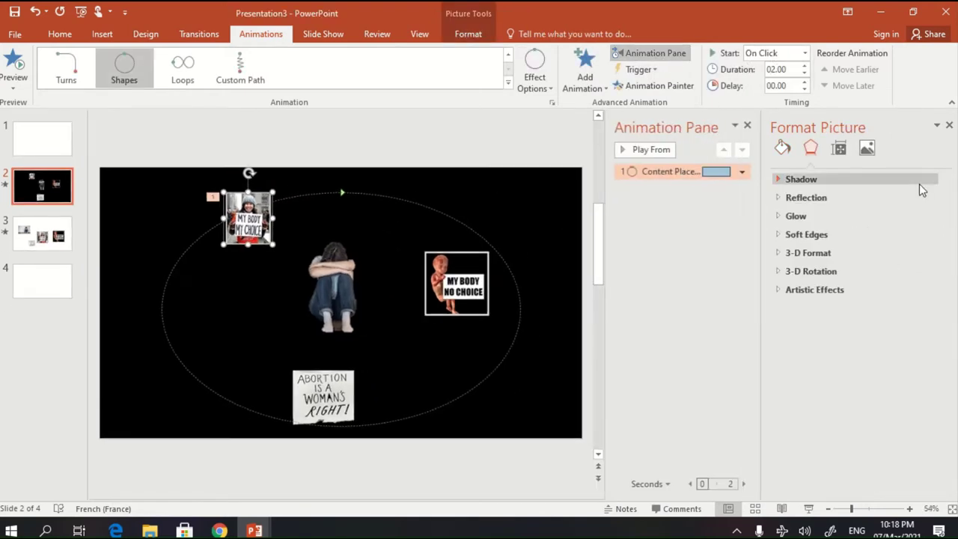
{"action": "left_click", "coordinate": [742, 172]}
{"action": "left_click", "coordinate": [743, 172]}
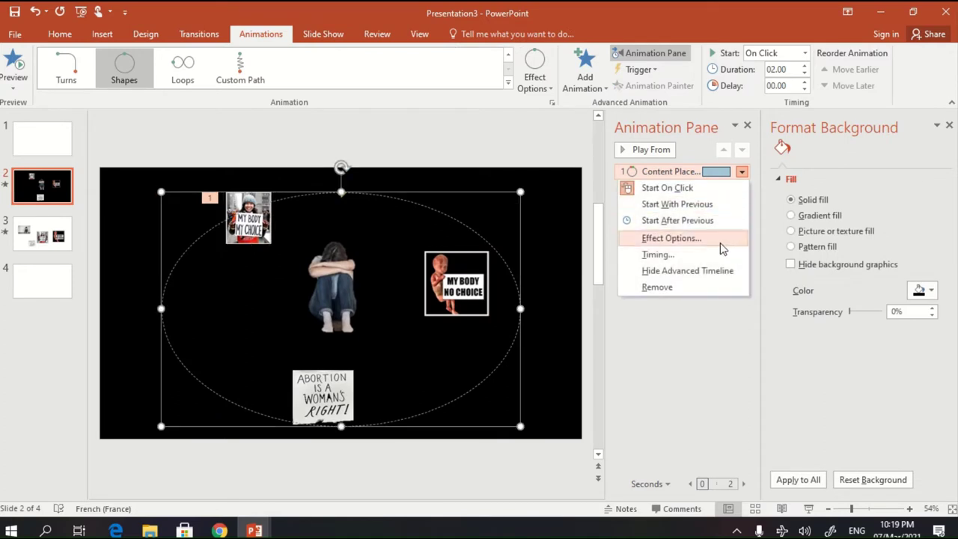
{"action": "left_click", "coordinate": [721, 241]}
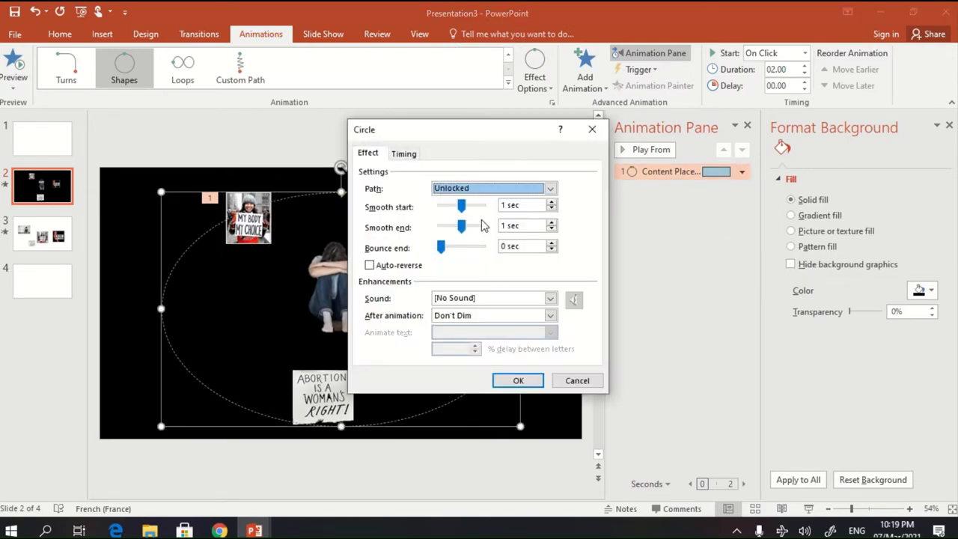
{"action": "left_click_drag", "start_coordinate": [462, 207], "coordinate": [428, 208]}
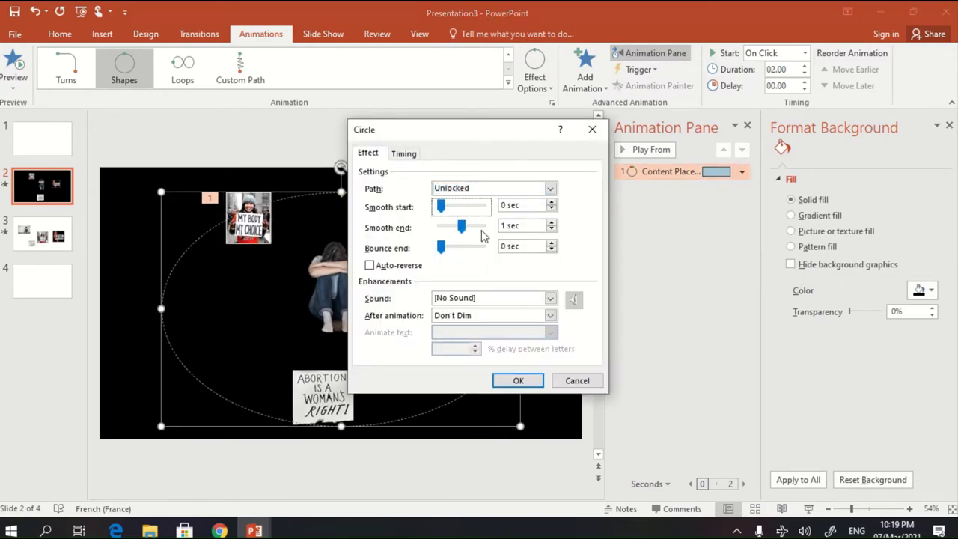
{"action": "mouse_move", "coordinate": [467, 234]}
{"action": "left_mouse_down"}
{"action": "mouse_move", "coordinate": [416, 234]}
{"action": "mouse_move", "coordinate": [434, 234]}
{"action": "left_mouse_up"}
{"action": "left_click", "coordinate": [403, 155]}
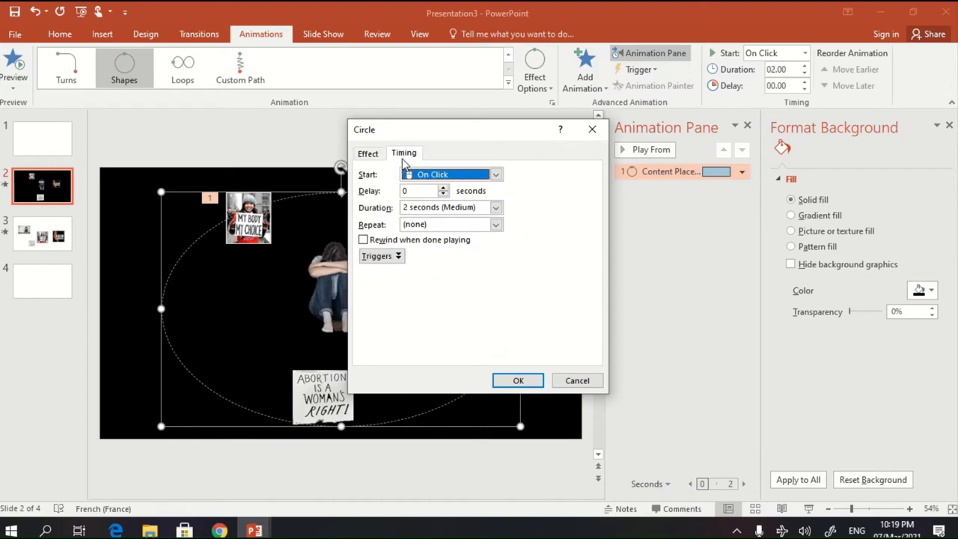
{"action": "left_click", "coordinate": [496, 209]}
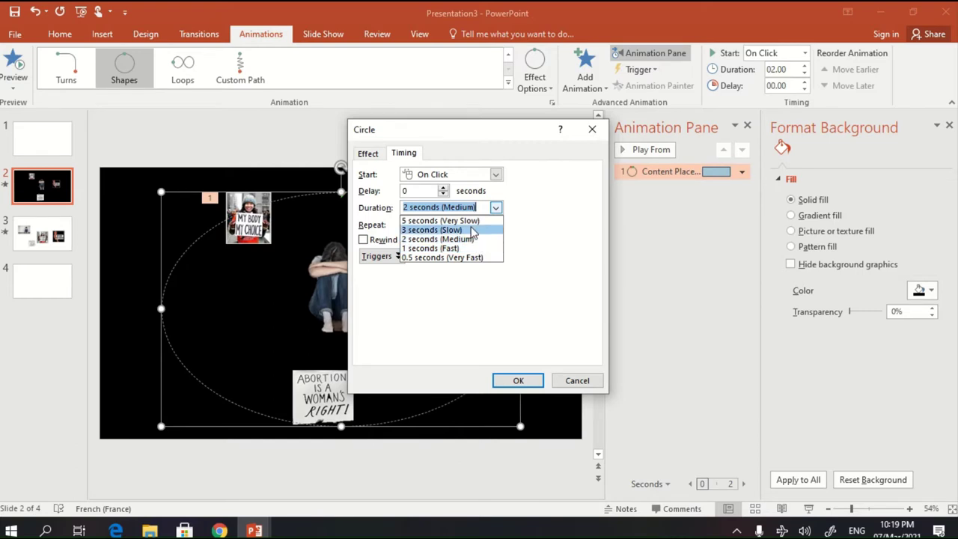
{"action": "left_click", "coordinate": [472, 229]}
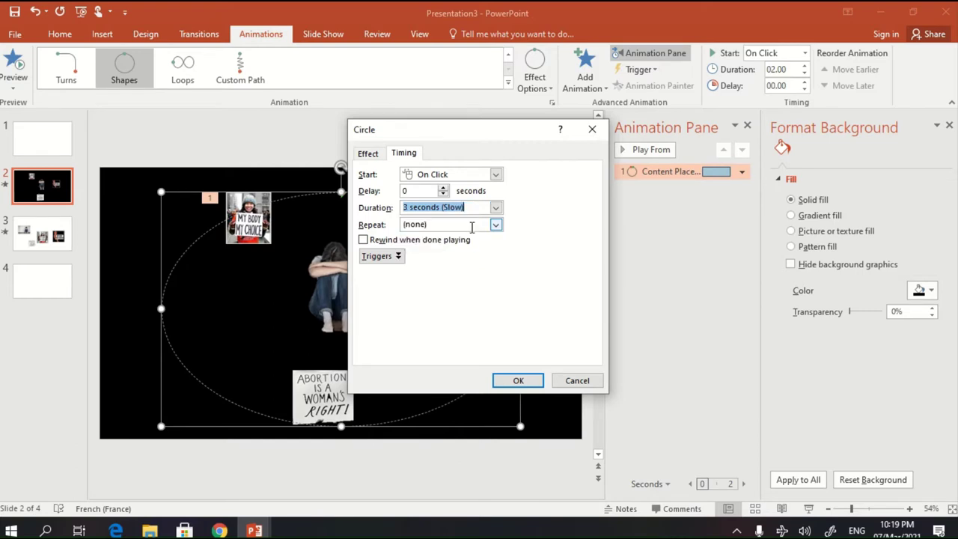
{"action": "left_click", "coordinate": [524, 380]}
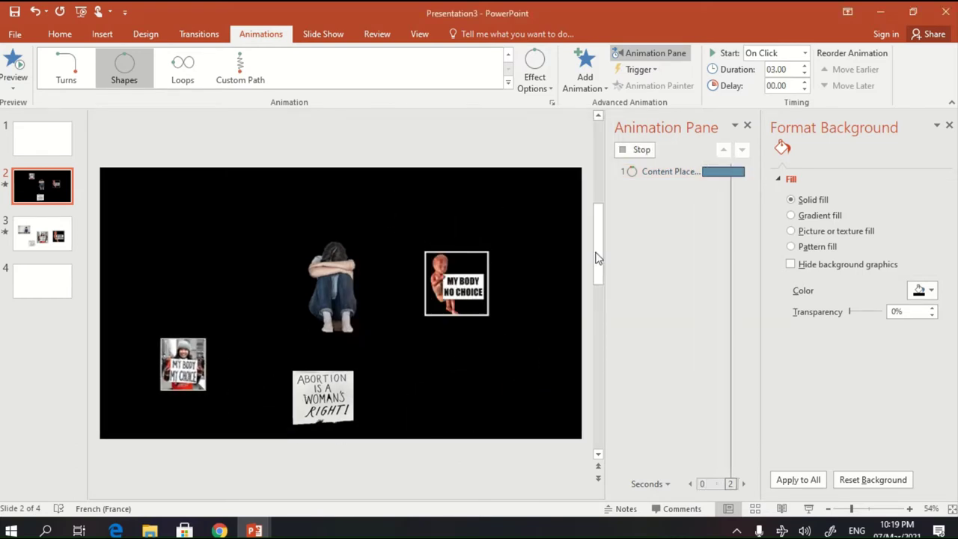
{"action": "left_click", "coordinate": [949, 124]}
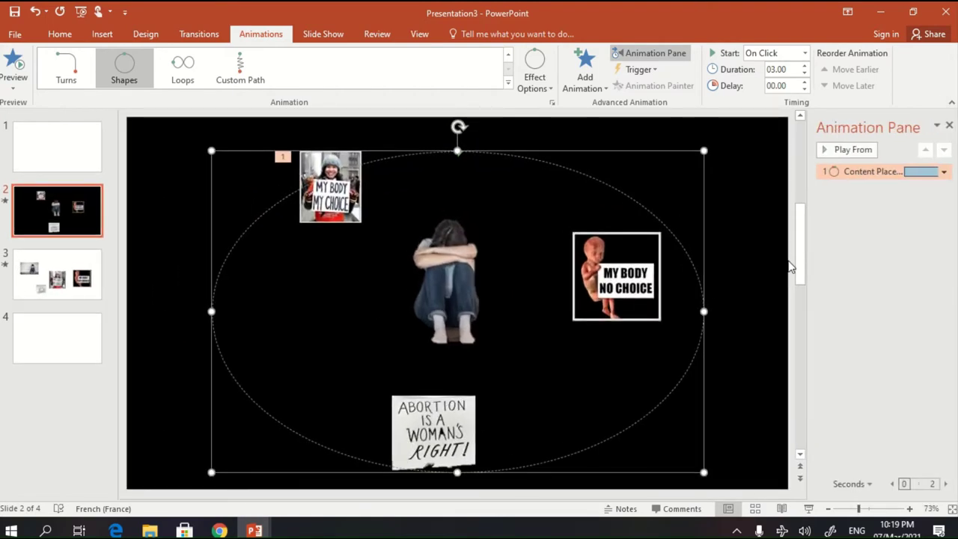
Give the MY BODY NO CHOICE picture a Circle motion path stretched wide and tall around the girl
{"action": "left_click", "coordinate": [612, 295]}
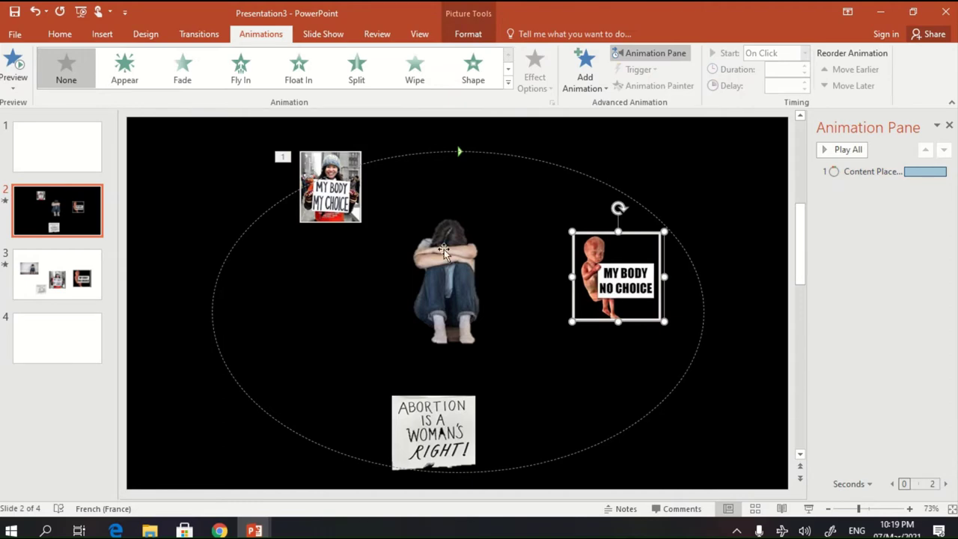
{"action": "left_click", "coordinate": [508, 82]}
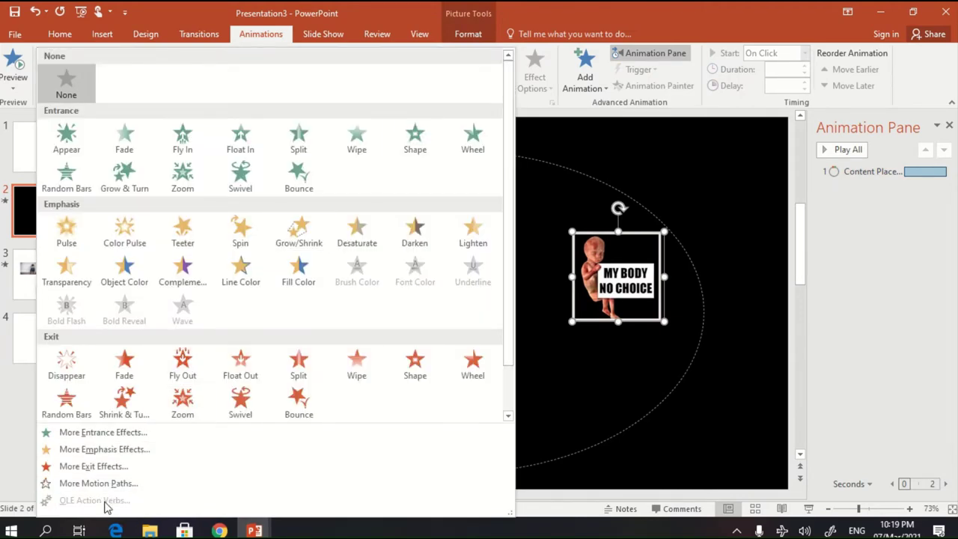
{"action": "key", "text": "Escape"}
{"action": "left_click", "coordinate": [400, 178]}
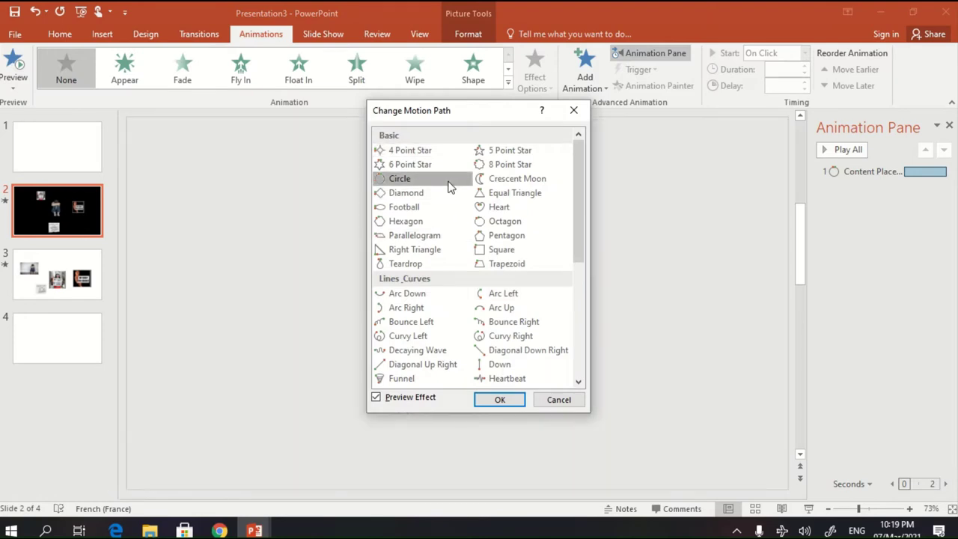
{"action": "left_click", "coordinate": [503, 398]}
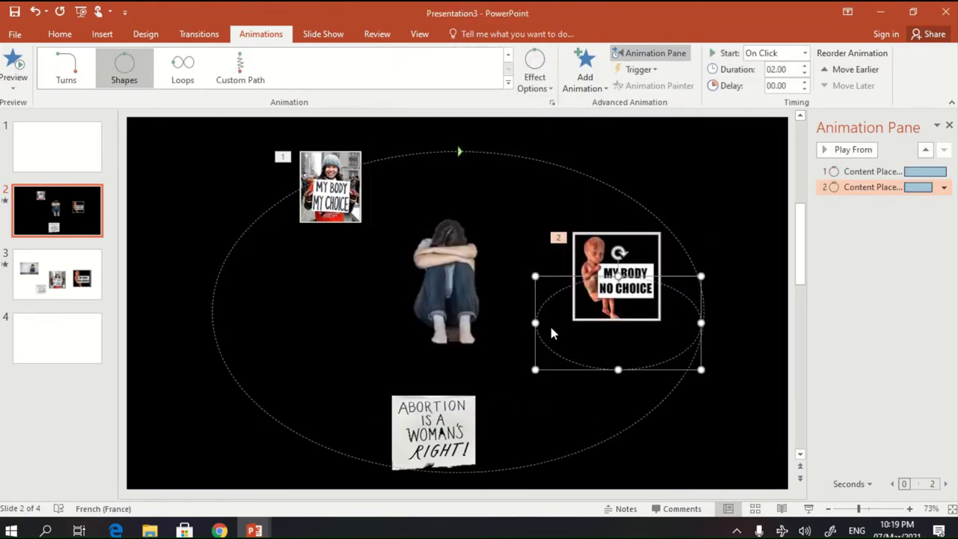
{"action": "left_click_drag", "start_coordinate": [534, 321], "coordinate": [200, 323]}
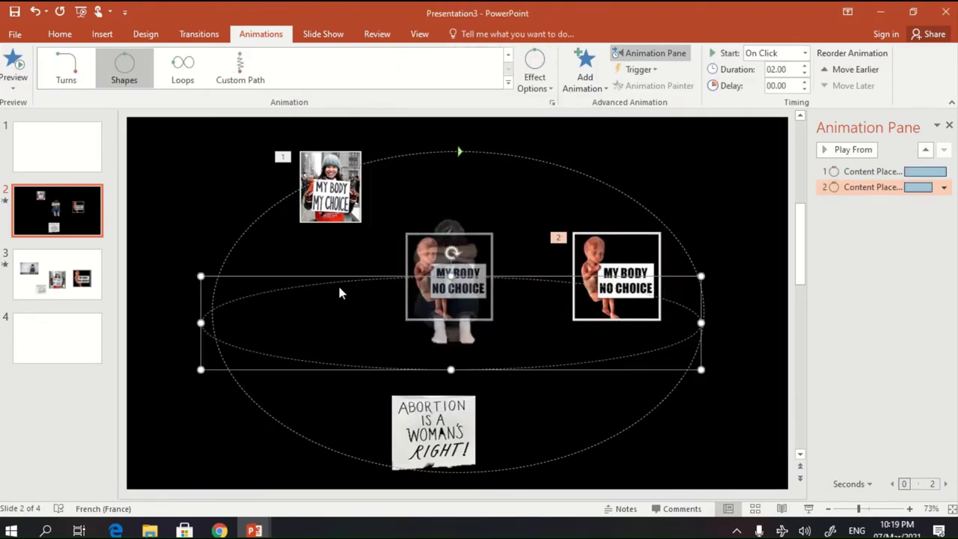
{"action": "left_click_drag", "start_coordinate": [449, 277], "coordinate": [448, 152]}
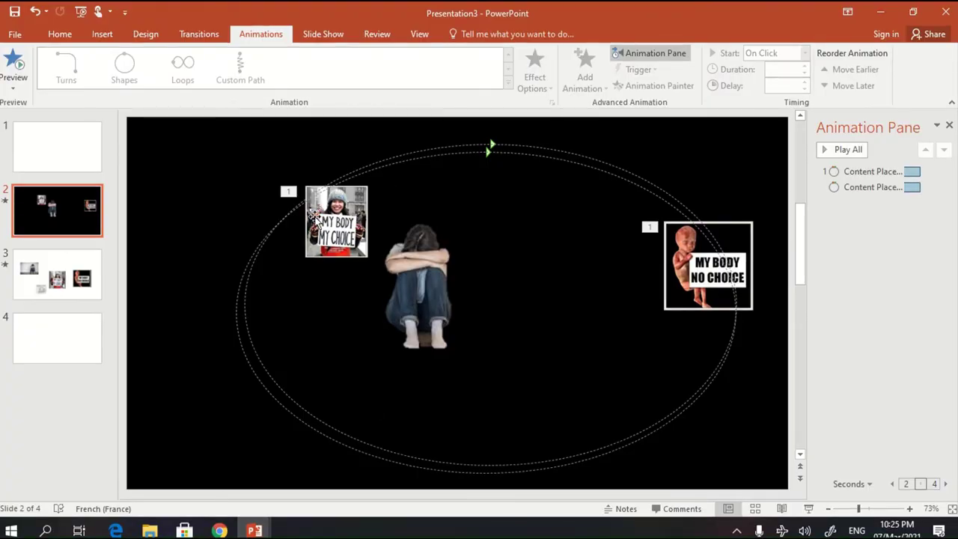
Reposition both sign pictures and the fetus path, keep it starting With Previous, and start the slide show
{"action": "mouse_move", "coordinate": [330, 221]}
{"action": "left_mouse_down"}
{"action": "mouse_move", "coordinate": [285, 213]}
{"action": "mouse_move", "coordinate": [263, 223]}
{"action": "left_mouse_up"}
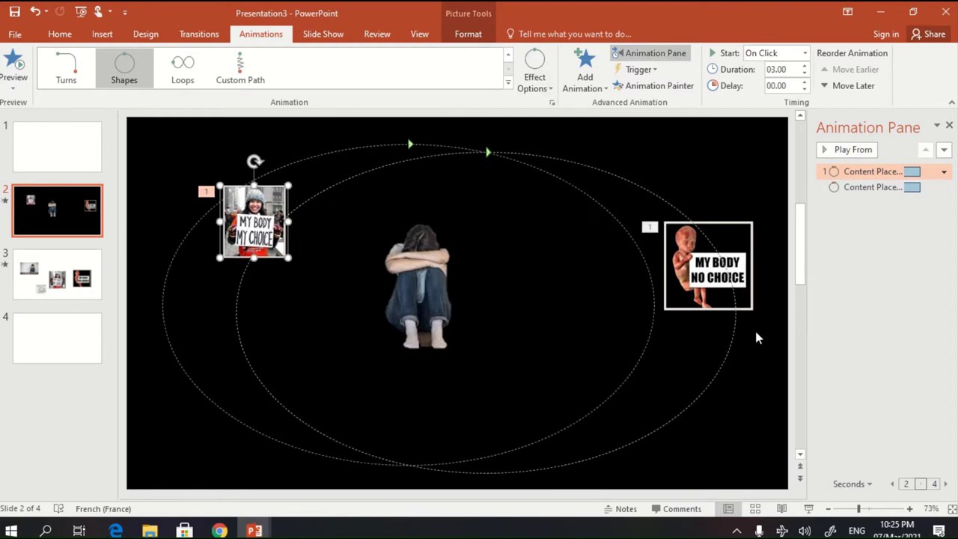
{"action": "left_click", "coordinate": [695, 282]}
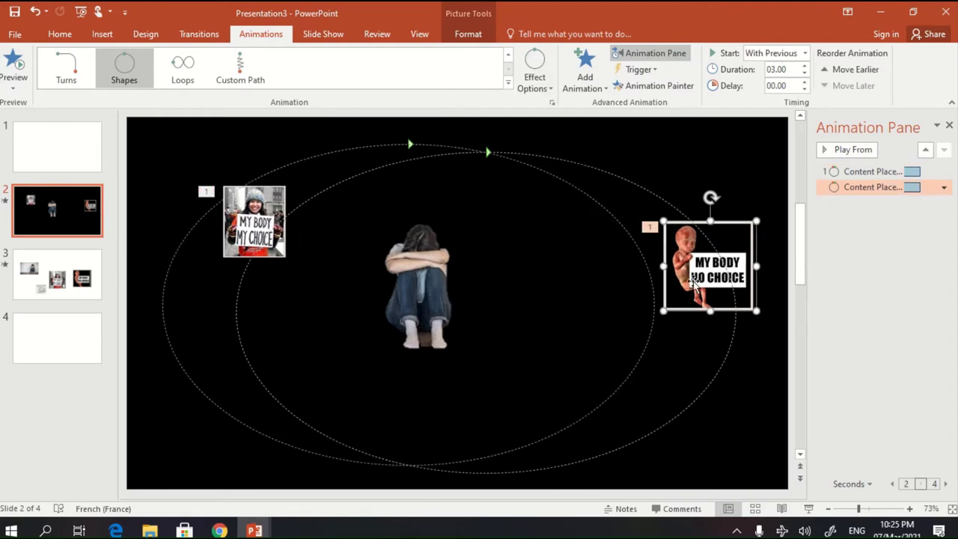
{"action": "left_click_drag", "start_coordinate": [693, 278], "coordinate": [574, 379]}
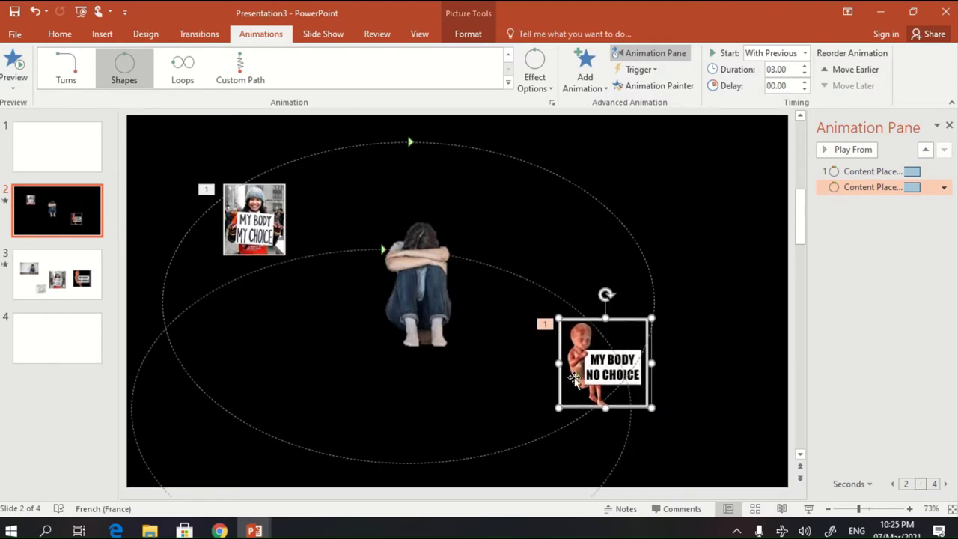
{"action": "left_click_drag", "start_coordinate": [324, 251], "coordinate": [407, 187]}
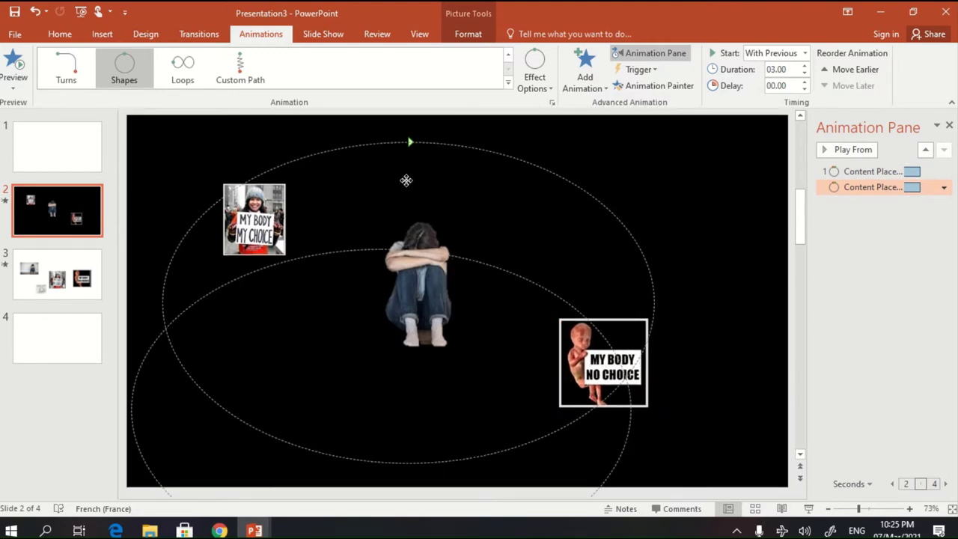
{"action": "mouse_move", "coordinate": [622, 346]}
{"action": "left_mouse_down"}
{"action": "mouse_move", "coordinate": [690, 334]}
{"action": "mouse_move", "coordinate": [670, 335]}
{"action": "left_mouse_up"}
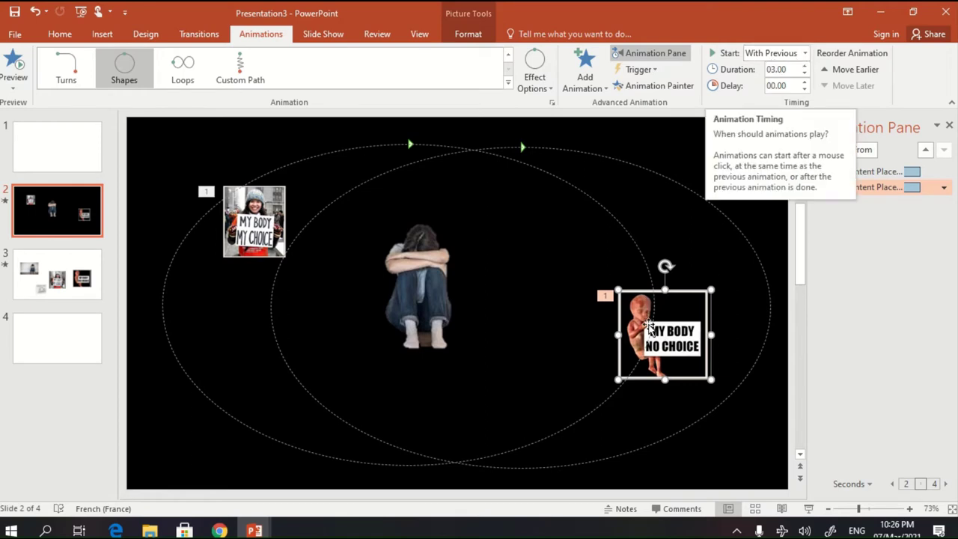
{"action": "left_click", "coordinate": [807, 54]}
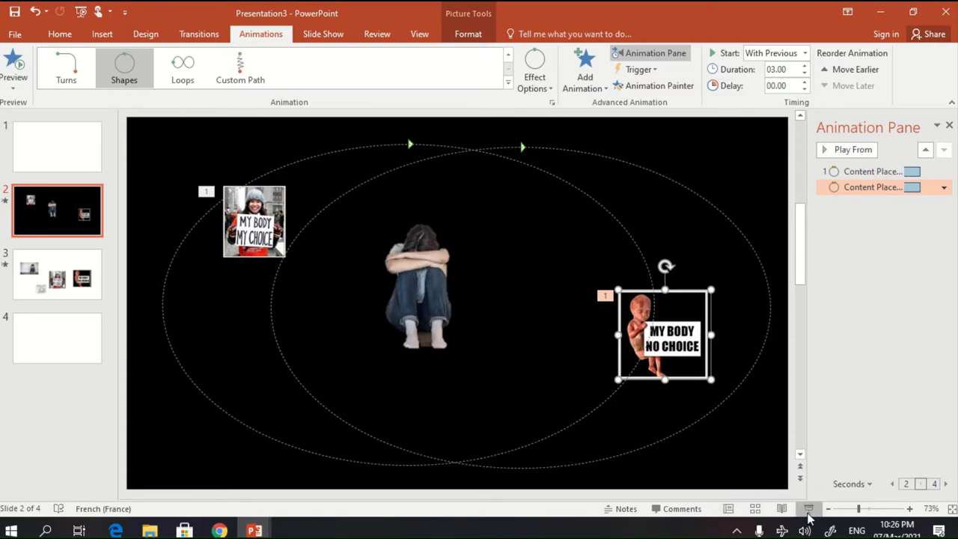
{"action": "left_click", "coordinate": [808, 508]}
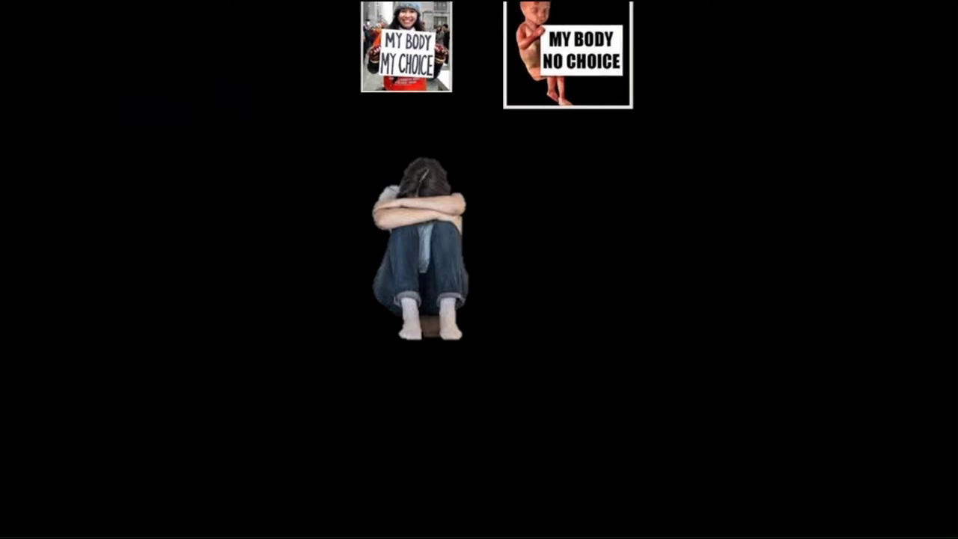
Exit the full-screen show and bring up the open PowerPoint windows
{"action": "key", "text": "Escape"}
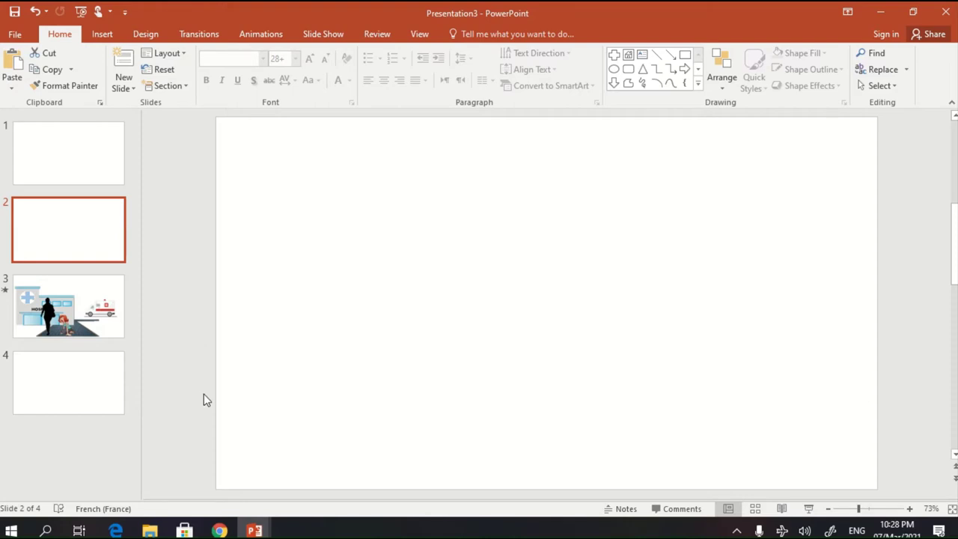
{"action": "left_click", "coordinate": [254, 531]}
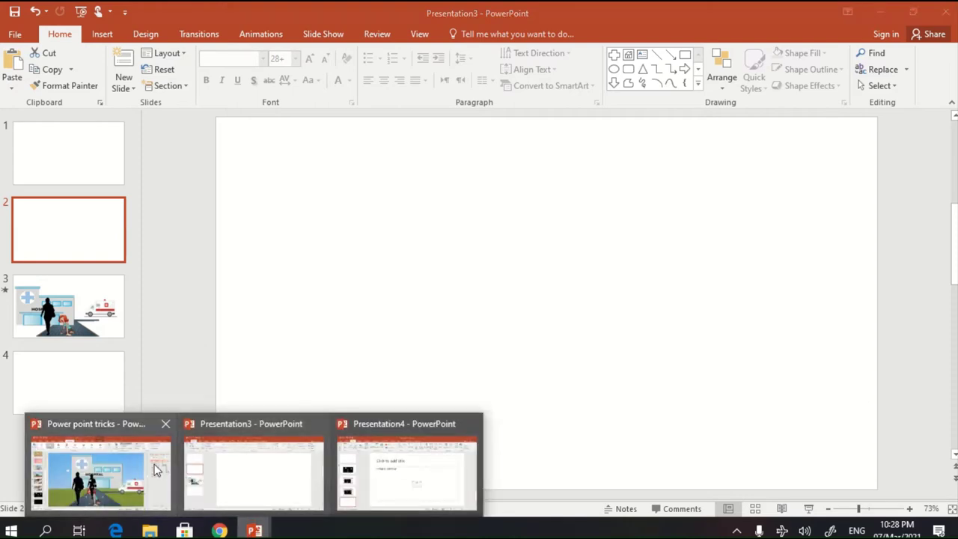
{"action": "left_click", "coordinate": [161, 470]}
{"action": "left_click", "coordinate": [42, 227]}
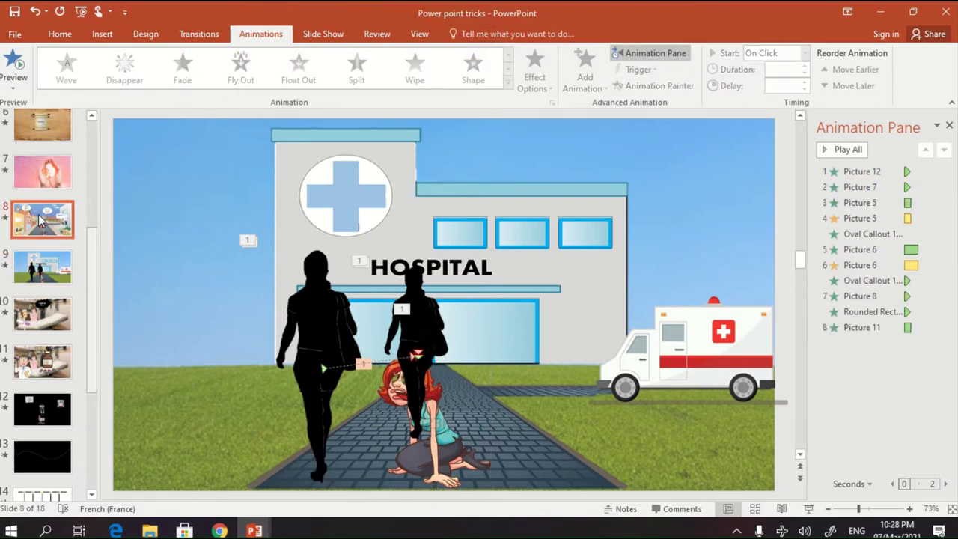
{"action": "left_click", "coordinate": [808, 508]}
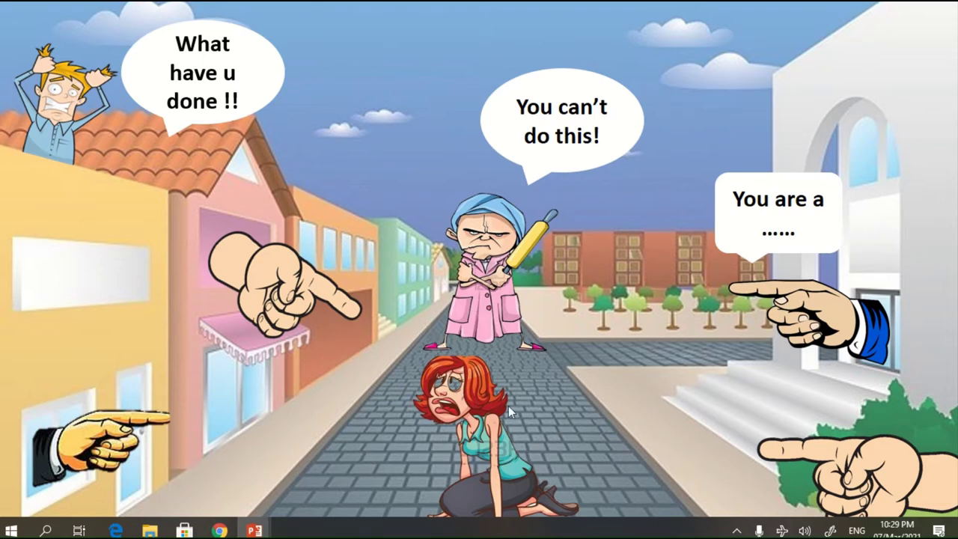
{"action": "left_click", "coordinate": [568, 380]}
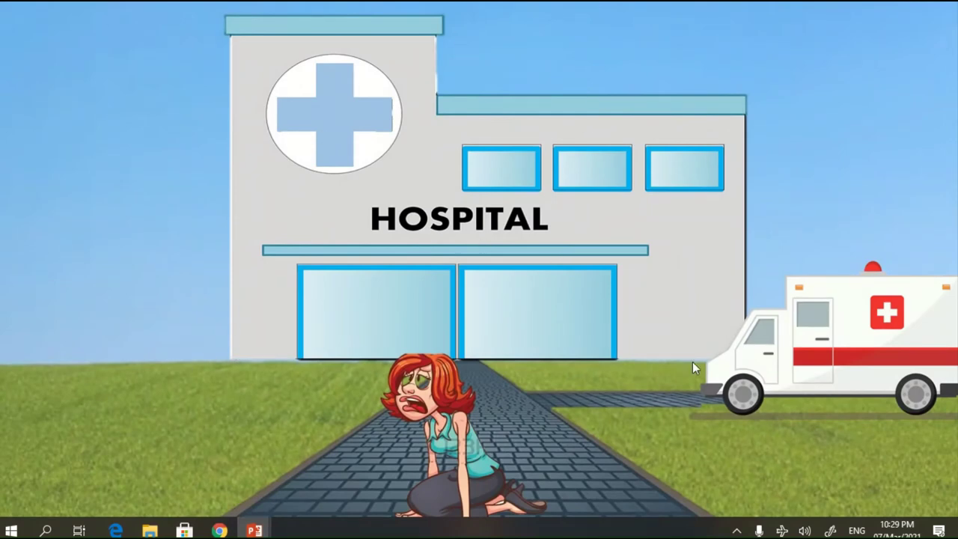
{"action": "left_click", "coordinate": [710, 461]}
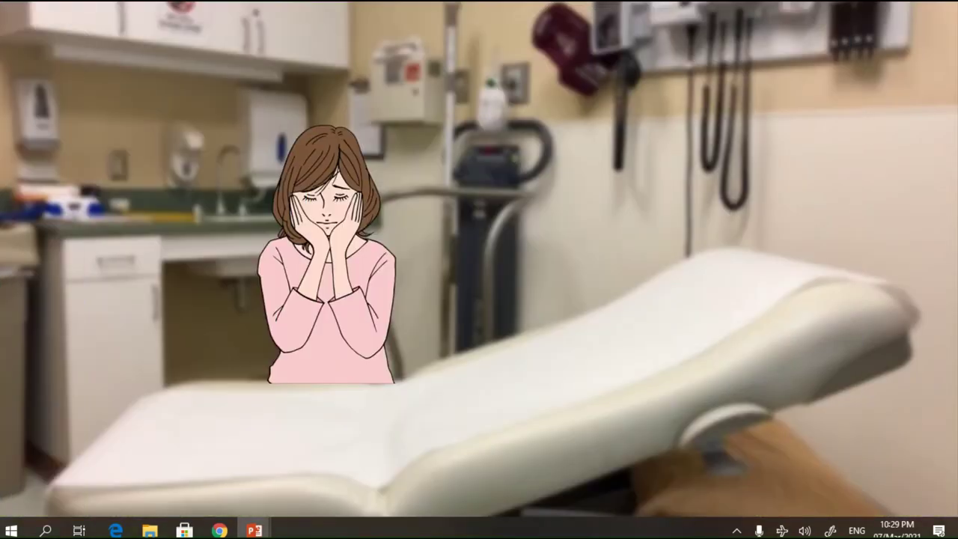
{"action": "key", "text": "Escape"}
{"action": "mouse_move", "coordinate": [254, 530]}
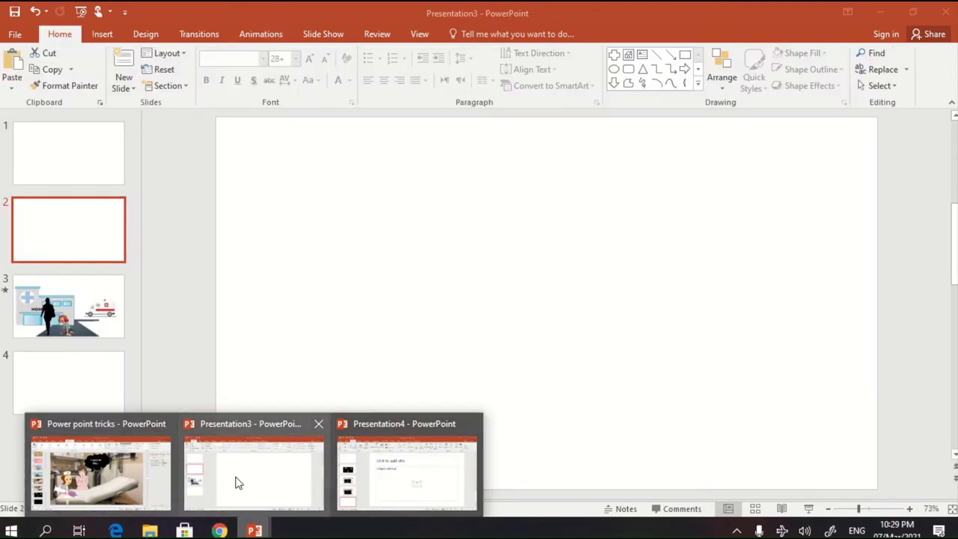
{"action": "left_click", "coordinate": [235, 483]}
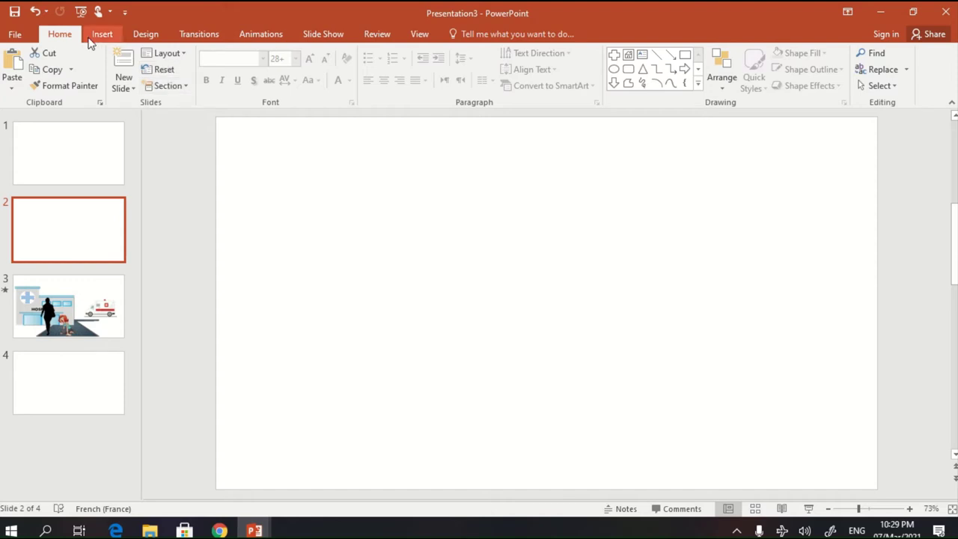
Fill slide 2's background with Picture2 from the projet avortement > pics for ppt tricks folder
{"action": "right_click", "coordinate": [345, 226]}
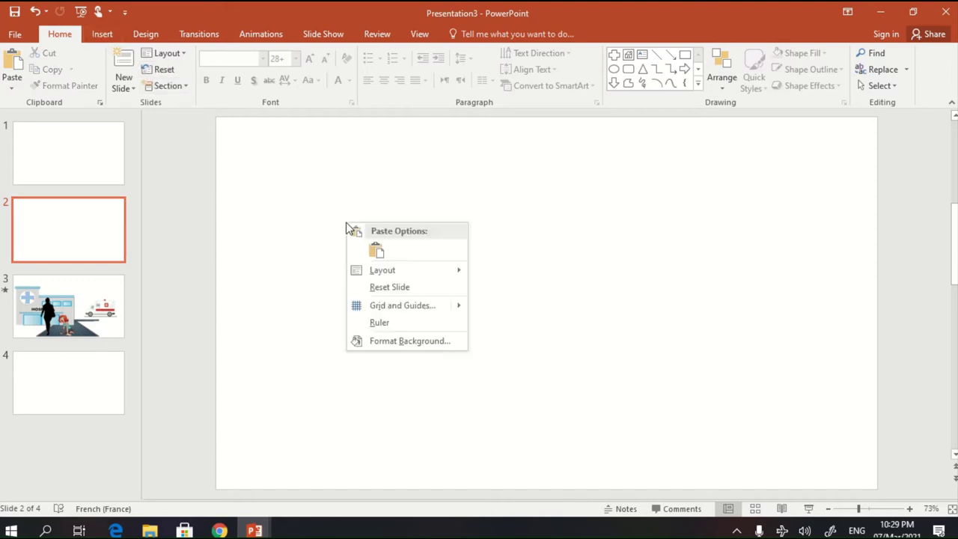
{"action": "left_click", "coordinate": [393, 341]}
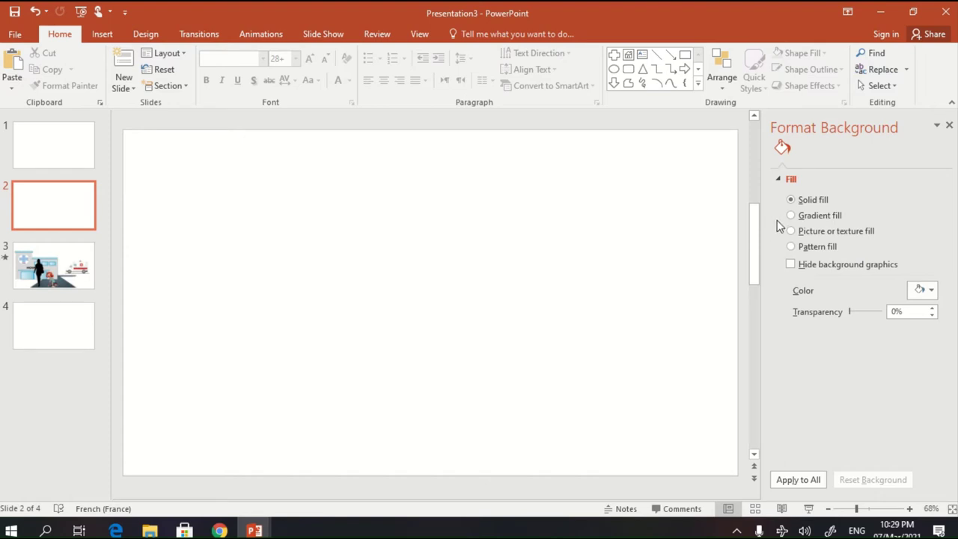
{"action": "left_click", "coordinate": [791, 232]}
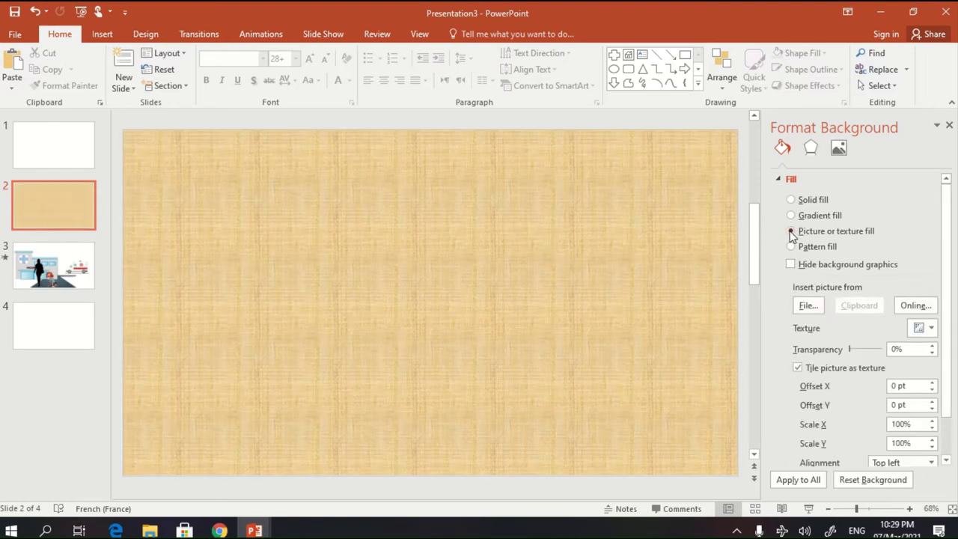
{"action": "left_click", "coordinate": [816, 308]}
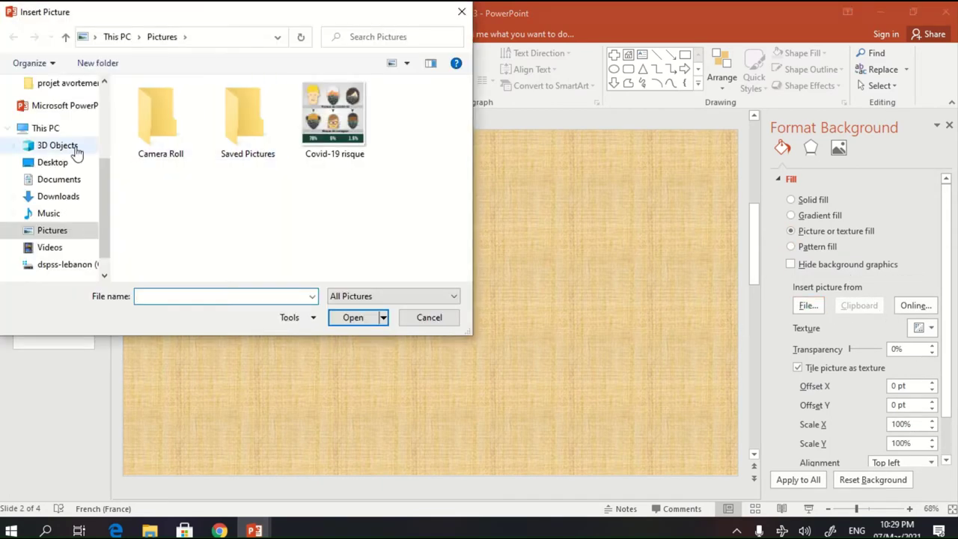
{"action": "left_click", "coordinate": [52, 162]}
{"action": "left_click_drag", "start_coordinate": [471, 110], "coordinate": [474, 150]}
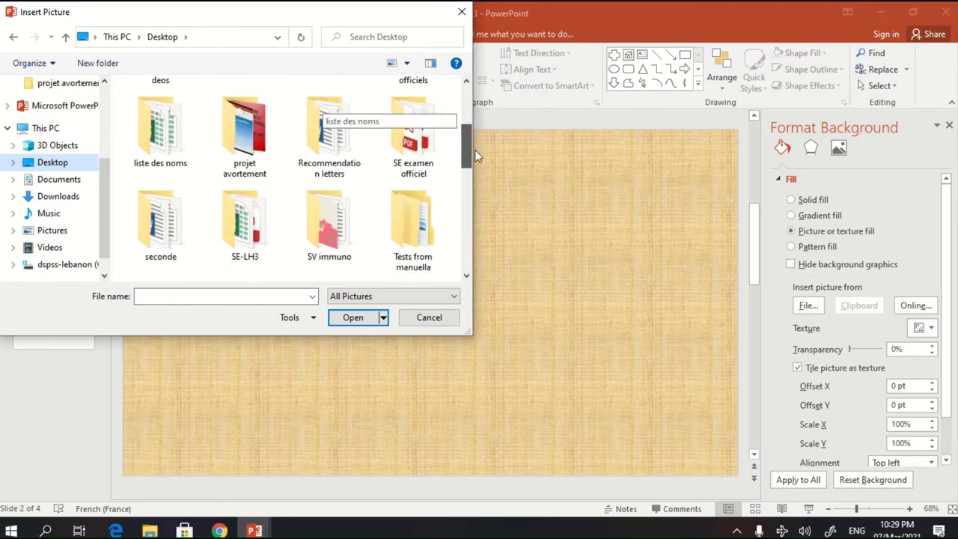
{"action": "double_click", "coordinate": [223, 101]}
{"action": "double_click", "coordinate": [145, 134]}
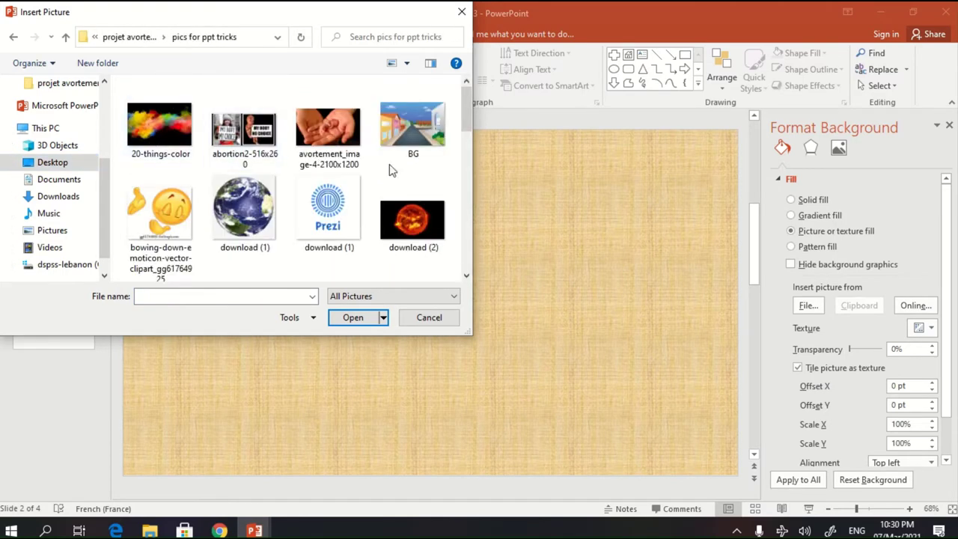
{"action": "left_click_drag", "start_coordinate": [470, 128], "coordinate": [476, 196]}
{"action": "left_click", "coordinate": [410, 230]}
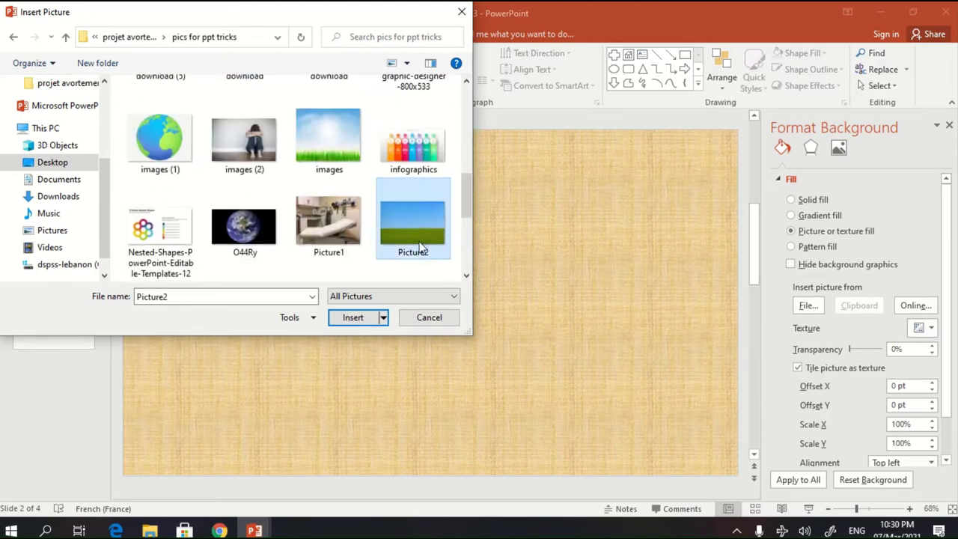
{"action": "left_click", "coordinate": [336, 318]}
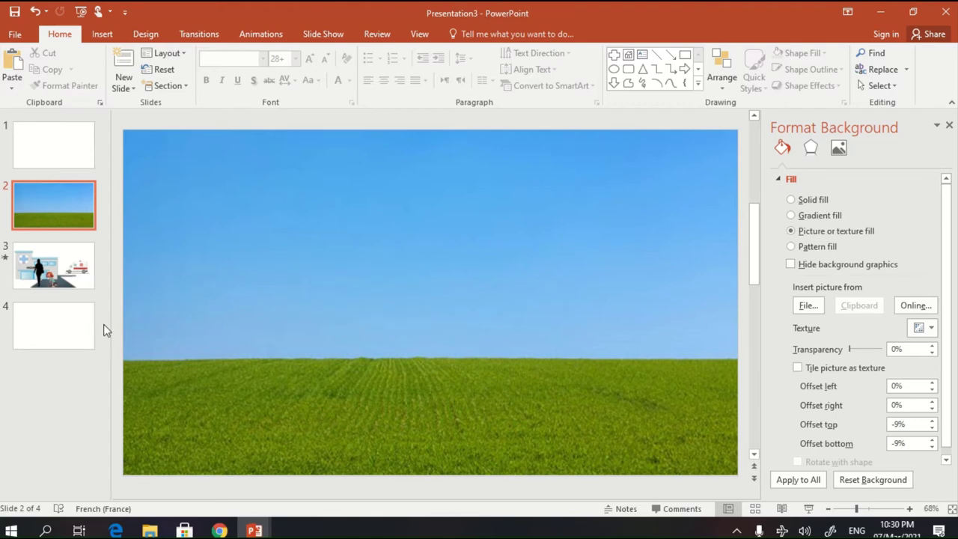
Go to the hospital scene on slide 3 and dismiss the Online Pictures search
{"action": "left_click", "coordinate": [71, 267]}
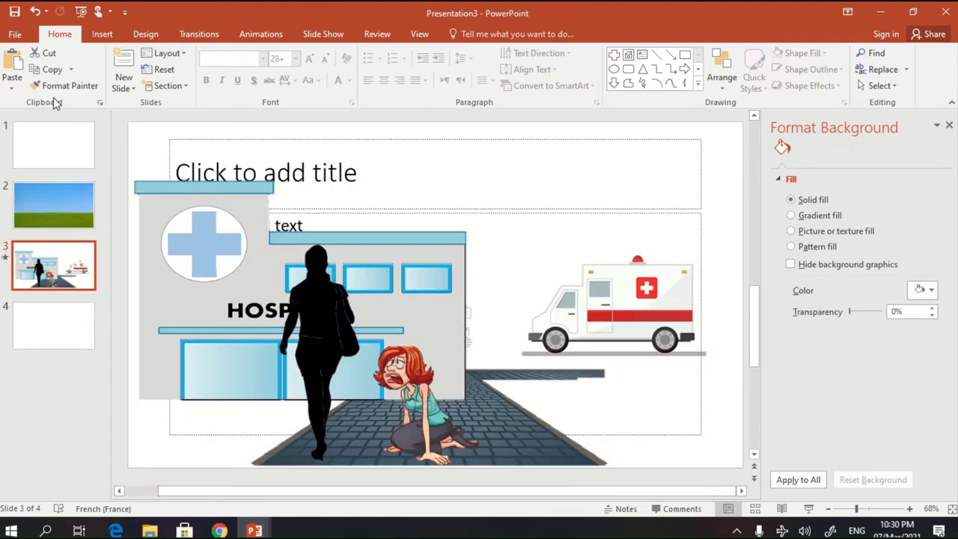
{"action": "left_click", "coordinate": [102, 35]}
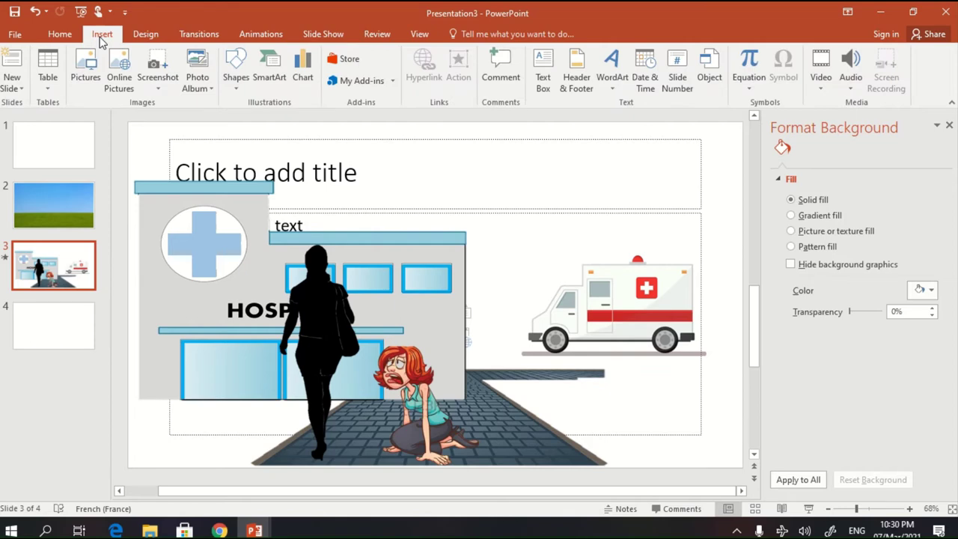
{"action": "left_click", "coordinate": [119, 83]}
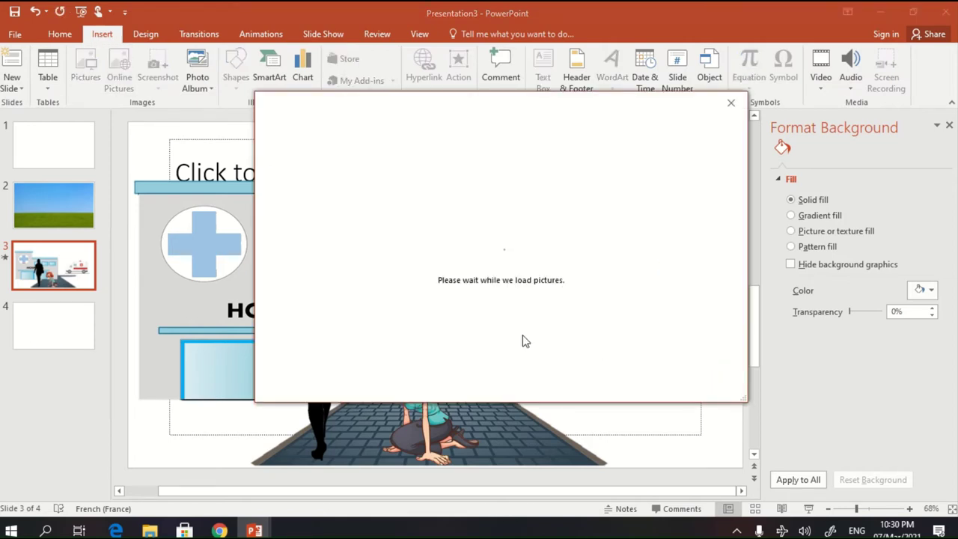
{"action": "left_click", "coordinate": [731, 105]}
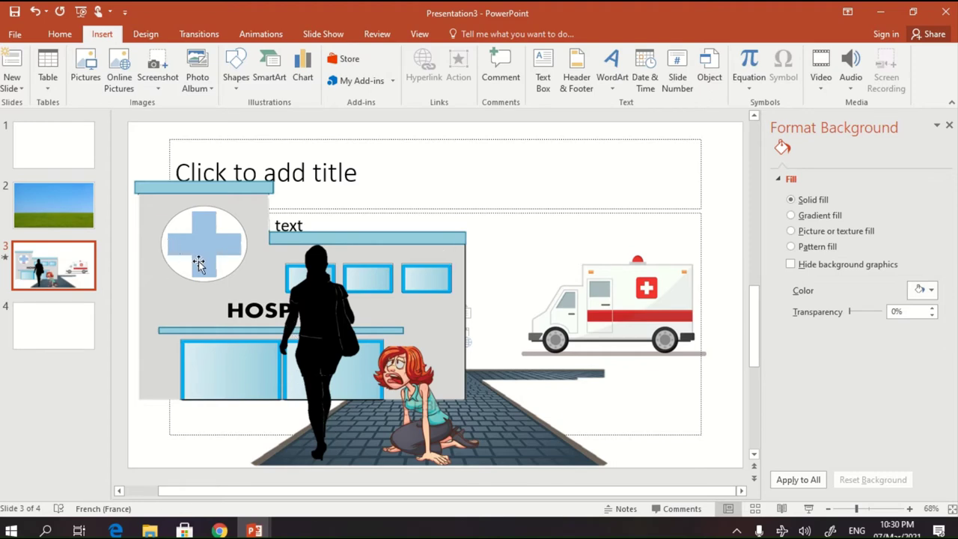
Copy the hospital building onto slide 2 and centre it above the grass
{"action": "left_click", "coordinate": [255, 310]}
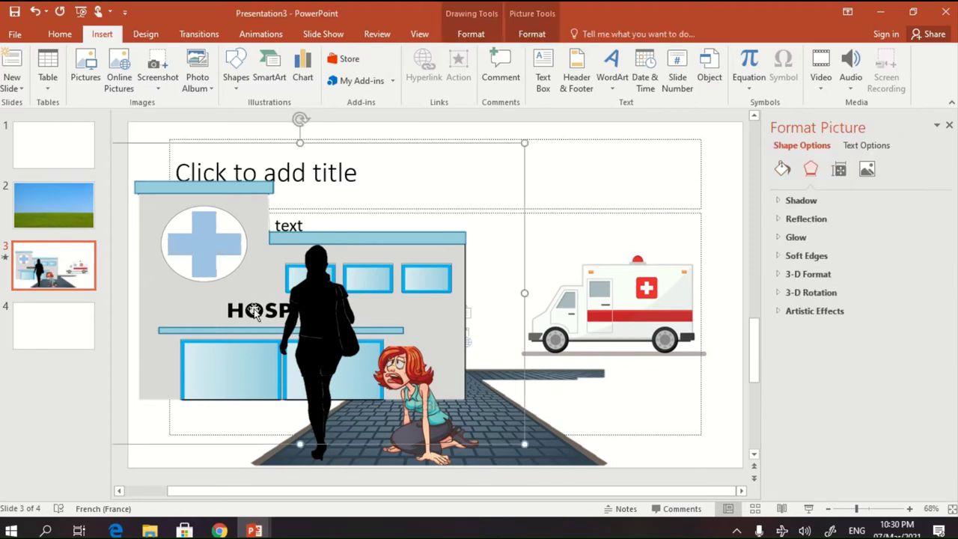
{"action": "left_click", "coordinate": [74, 199]}
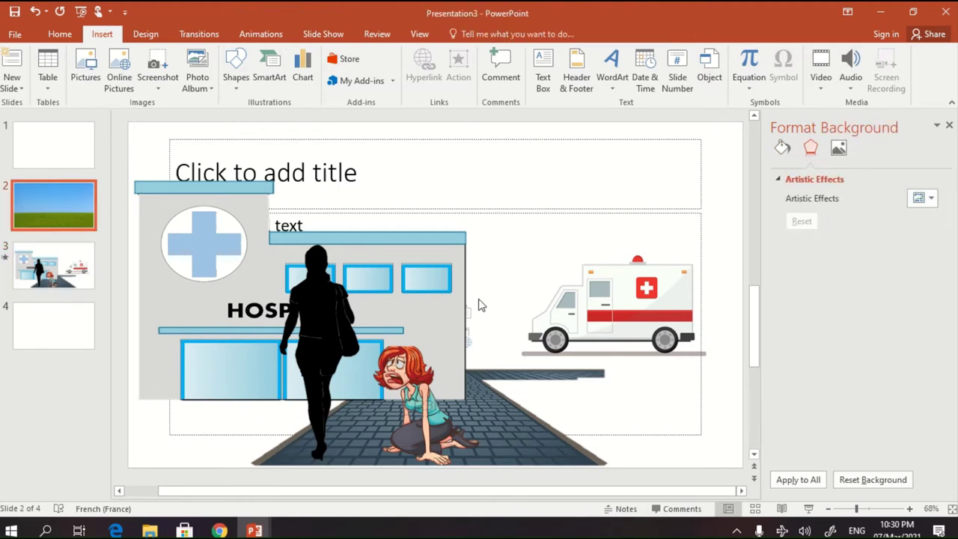
{"action": "key", "text": "ctrl+v"}
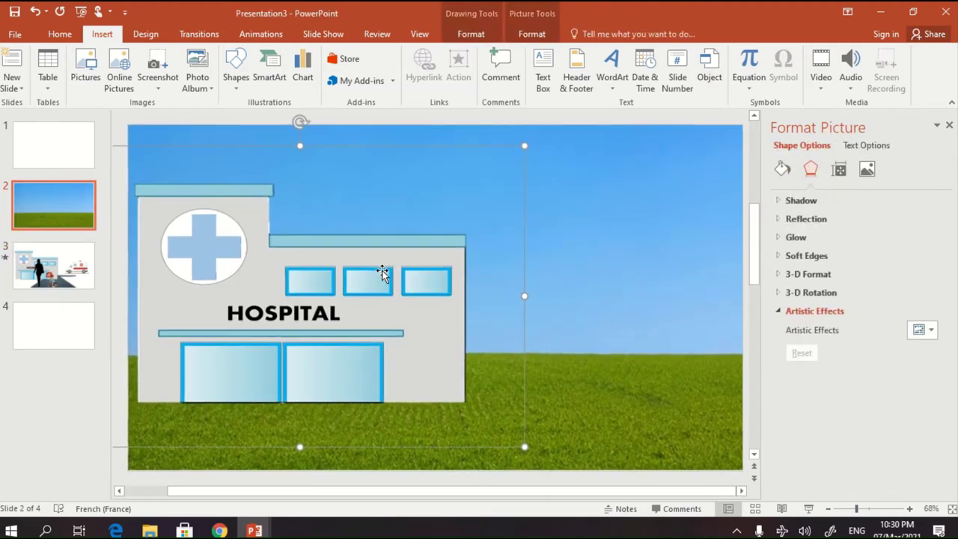
{"action": "mouse_move", "coordinate": [316, 299]}
{"action": "left_mouse_down"}
{"action": "mouse_move", "coordinate": [492, 255]}
{"action": "mouse_move", "coordinate": [440, 249]}
{"action": "left_mouse_up"}
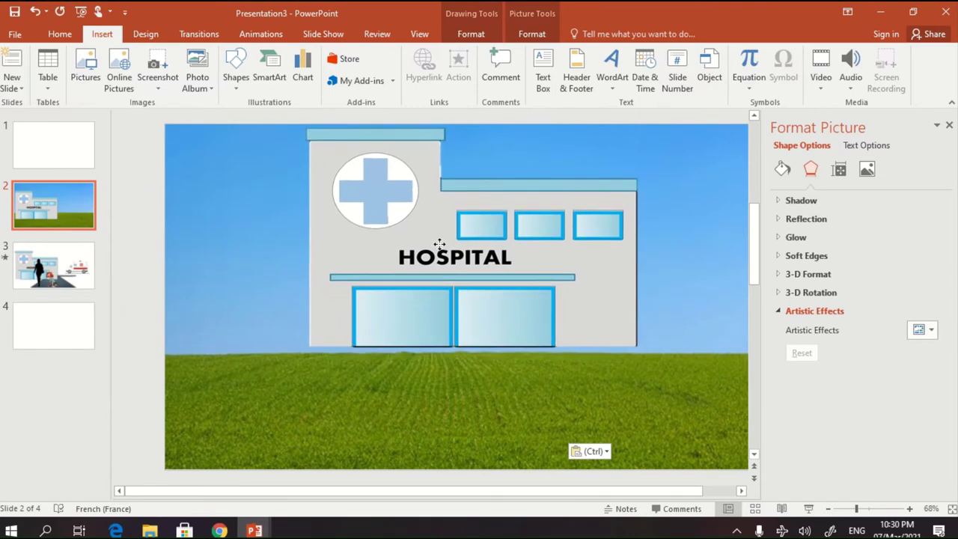
Copy the brick pathway and the kneeling woman onto slide 2, then select the ambulance on slide 3
{"action": "left_click", "coordinate": [83, 265]}
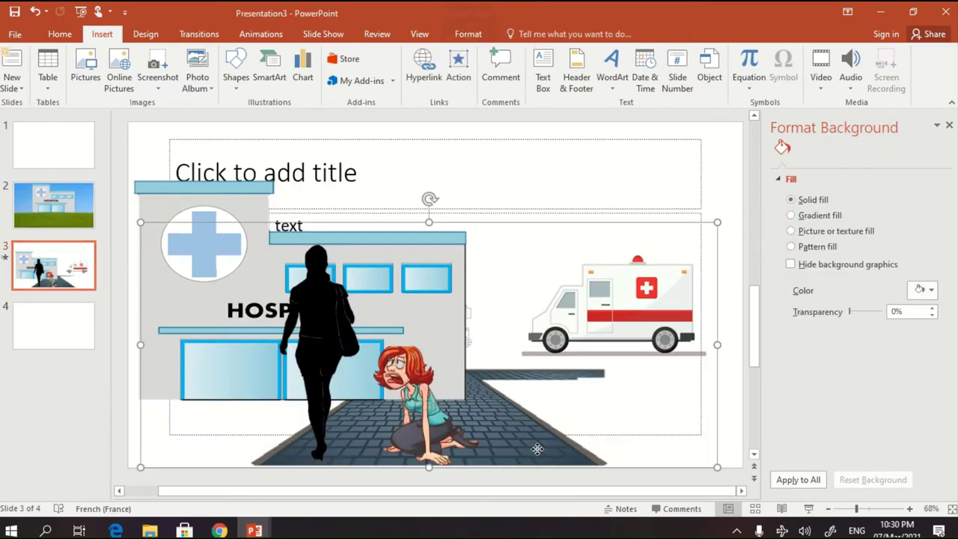
{"action": "left_click", "coordinate": [545, 442]}
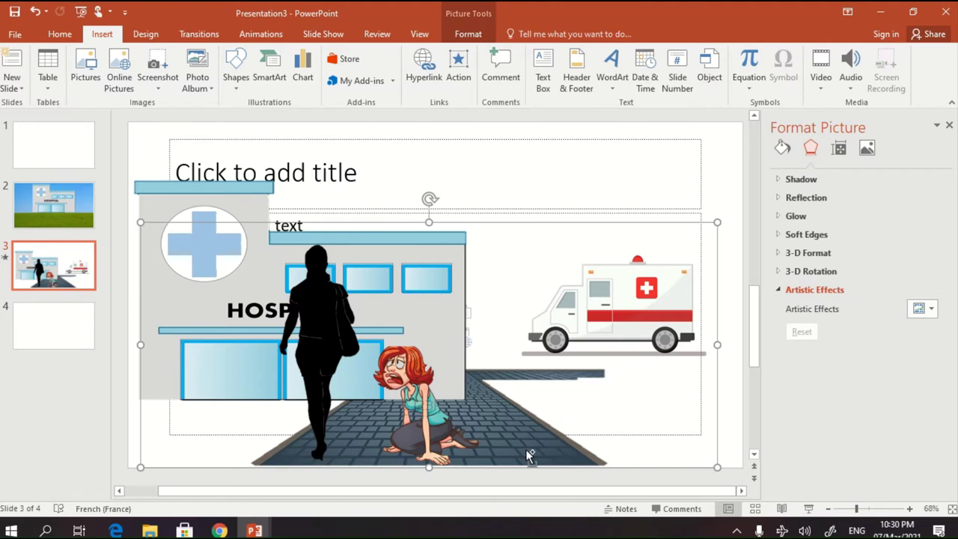
{"action": "left_click", "coordinate": [53, 206]}
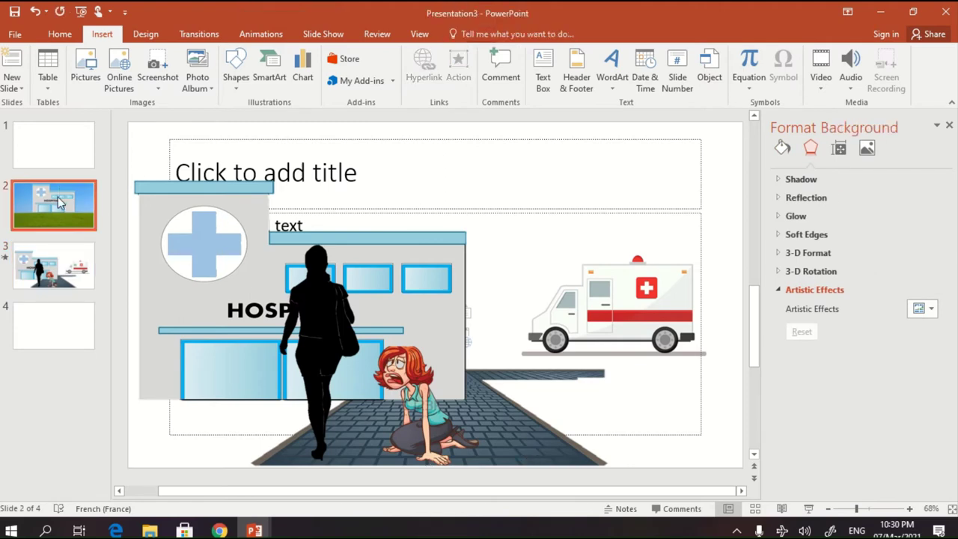
{"action": "key", "text": "ctrl+v"}
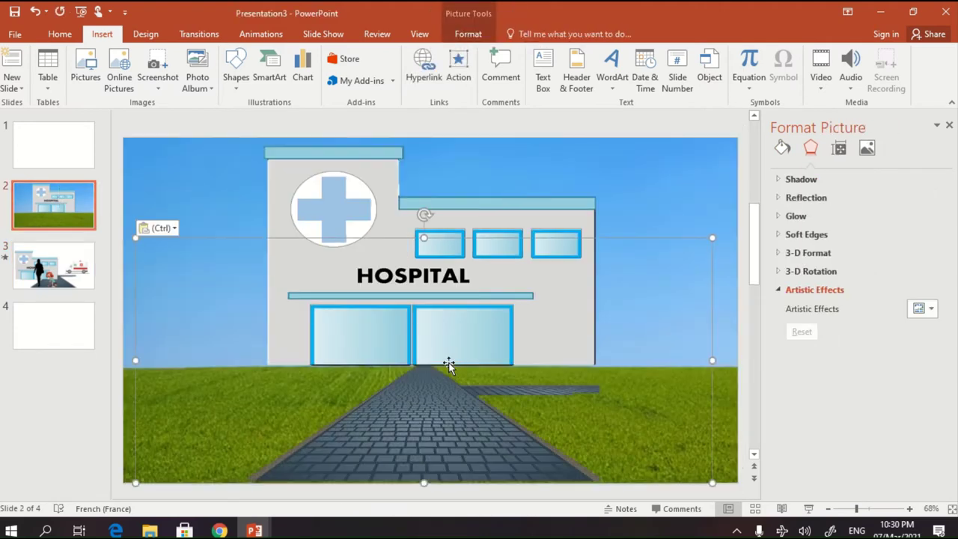
{"action": "left_click", "coordinate": [84, 249]}
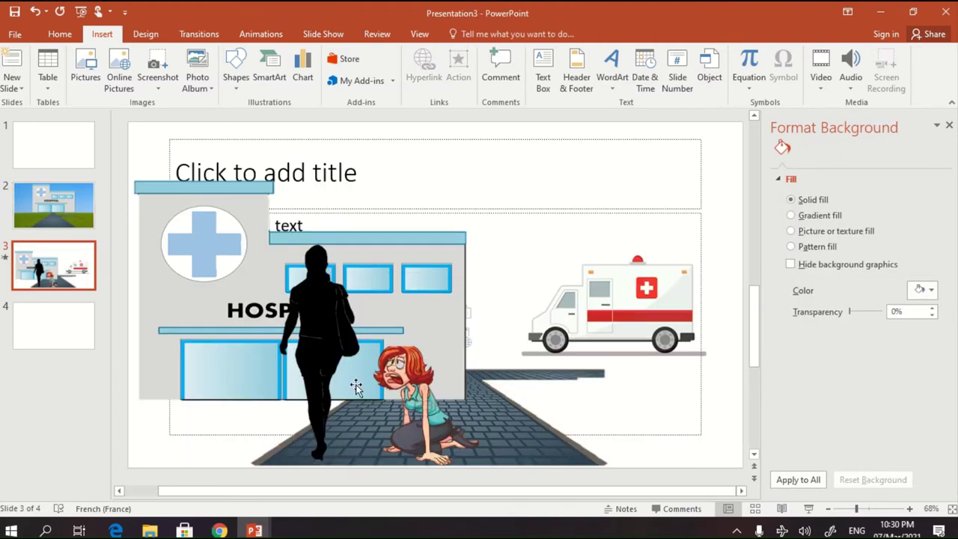
{"action": "left_click", "coordinate": [422, 423]}
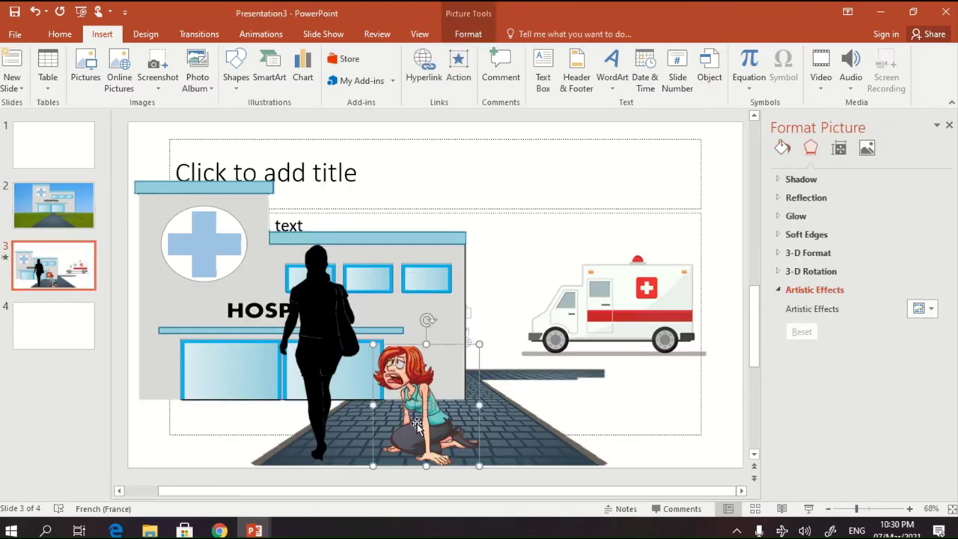
{"action": "left_click", "coordinate": [45, 213]}
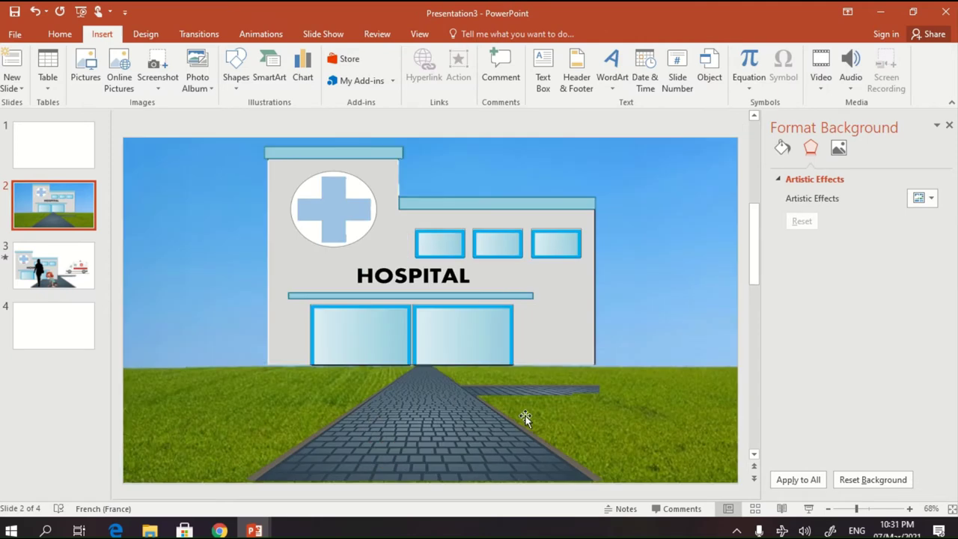
{"action": "key", "text": "ctrl+v"}
{"action": "left_click", "coordinate": [67, 271]}
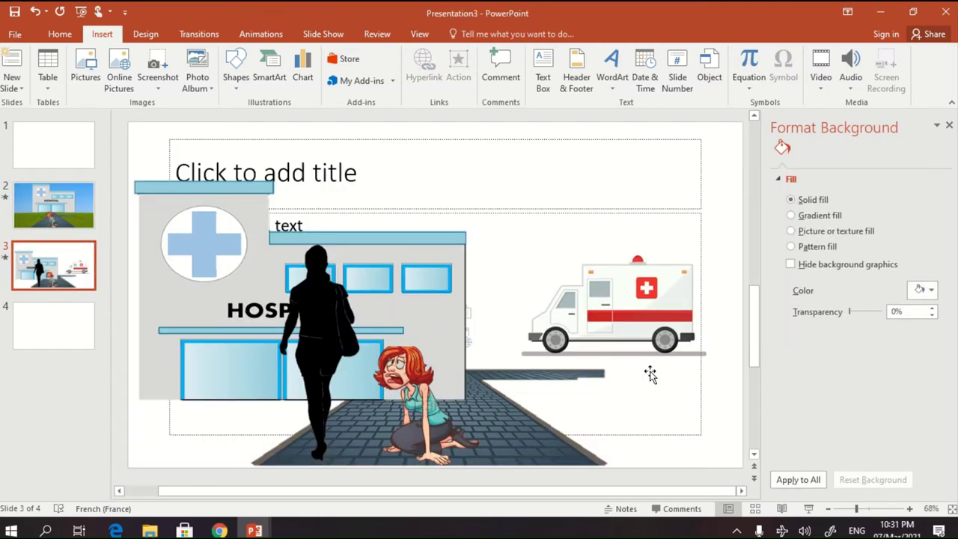
{"action": "left_click", "coordinate": [629, 305]}
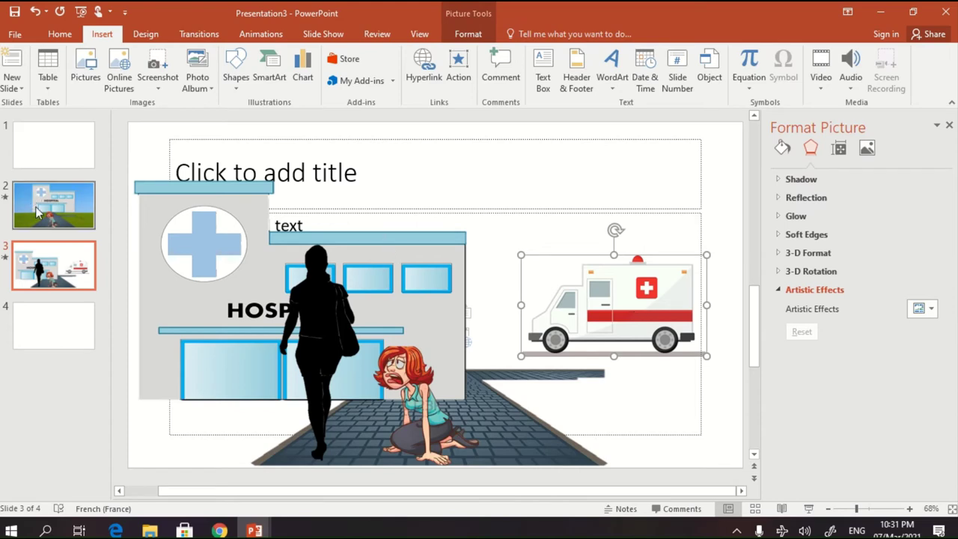
Paste the ambulance onto slide 2, place it on the grass at right, and narrow it slightly
{"action": "left_click", "coordinate": [52, 206]}
{"action": "key", "text": "ctrl+v"}
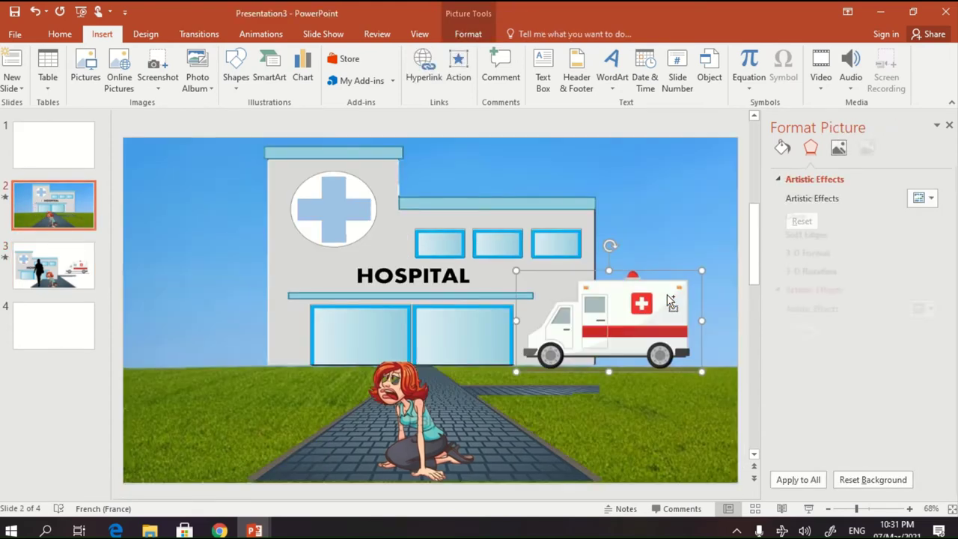
{"action": "left_click_drag", "start_coordinate": [631, 287], "coordinate": [685, 323]}
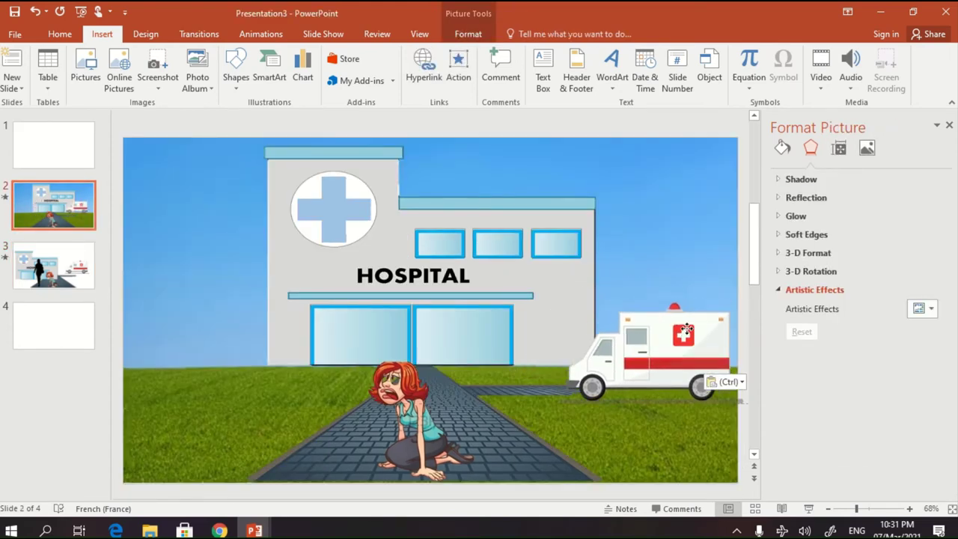
{"action": "left_click", "coordinate": [647, 445]}
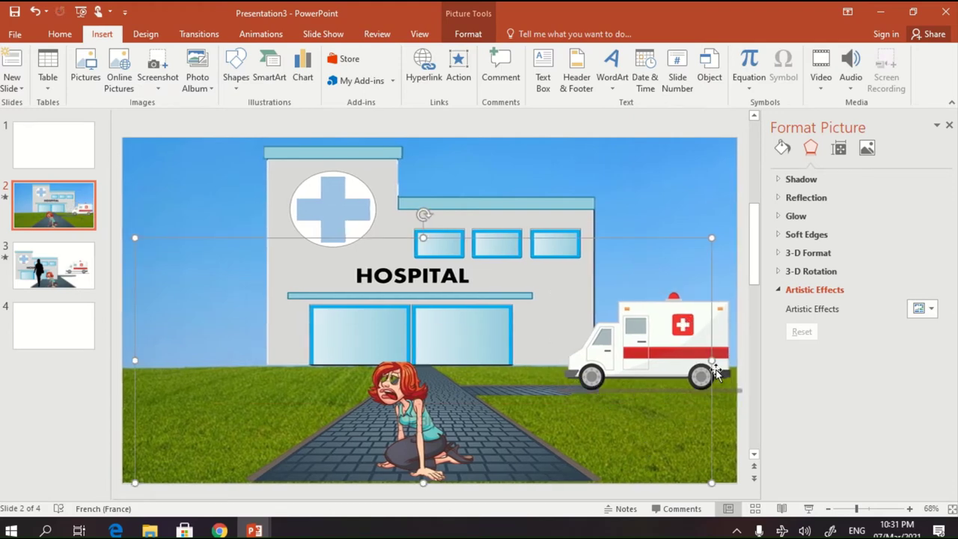
{"action": "left_click", "coordinate": [739, 368]}
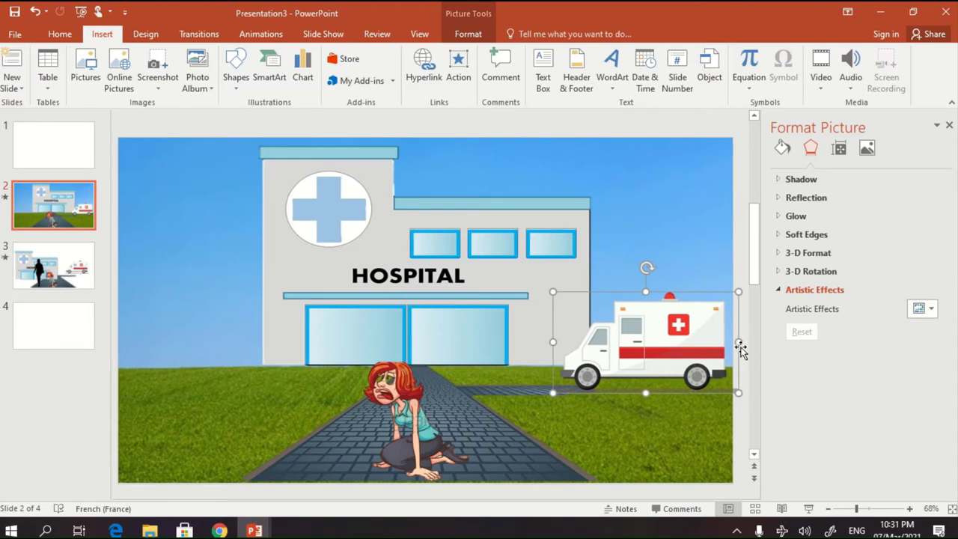
{"action": "left_click_drag", "start_coordinate": [738, 343], "coordinate": [733, 342]}
{"action": "left_click", "coordinate": [656, 460]}
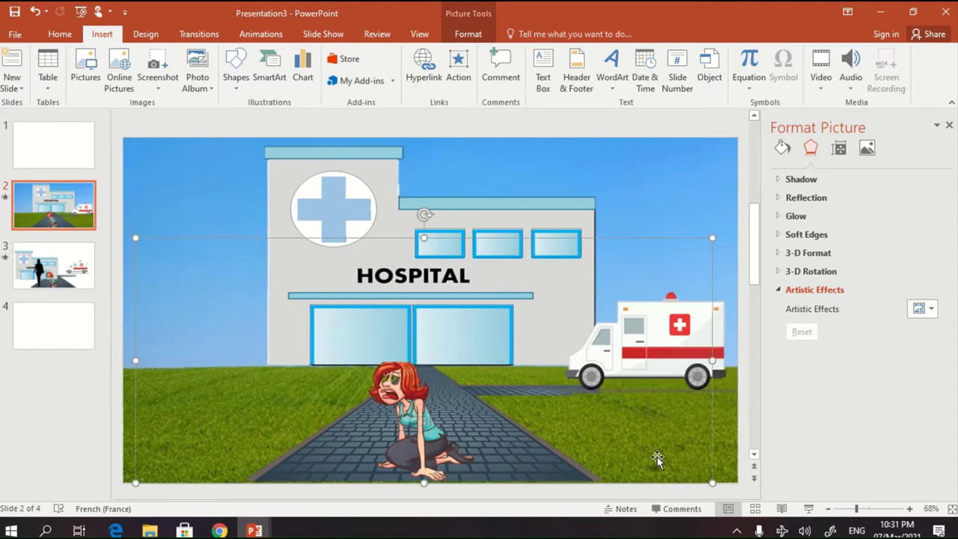
{"action": "left_click", "coordinate": [145, 206]}
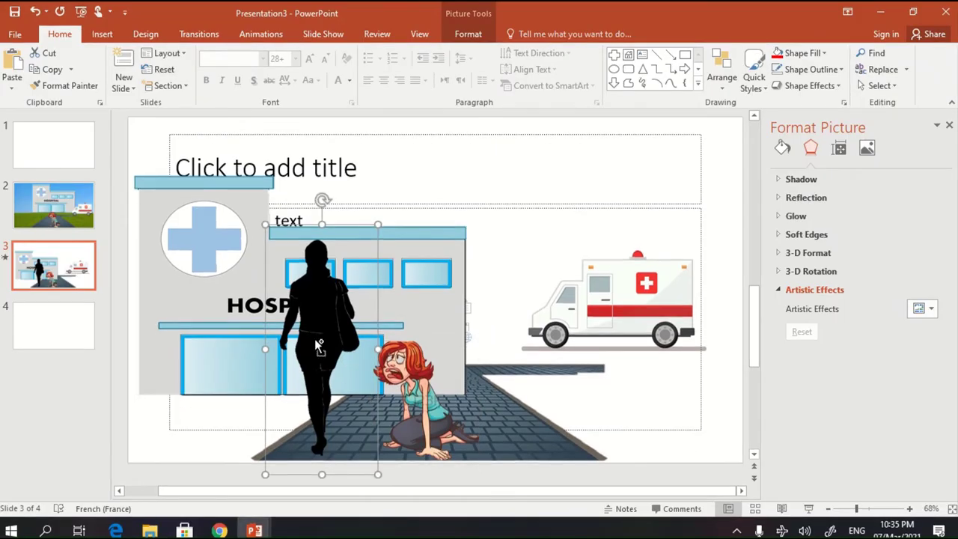
Paste the black walking silhouette onto slide 2 and nudge it onto the brick path
{"action": "left_click", "coordinate": [53, 227]}
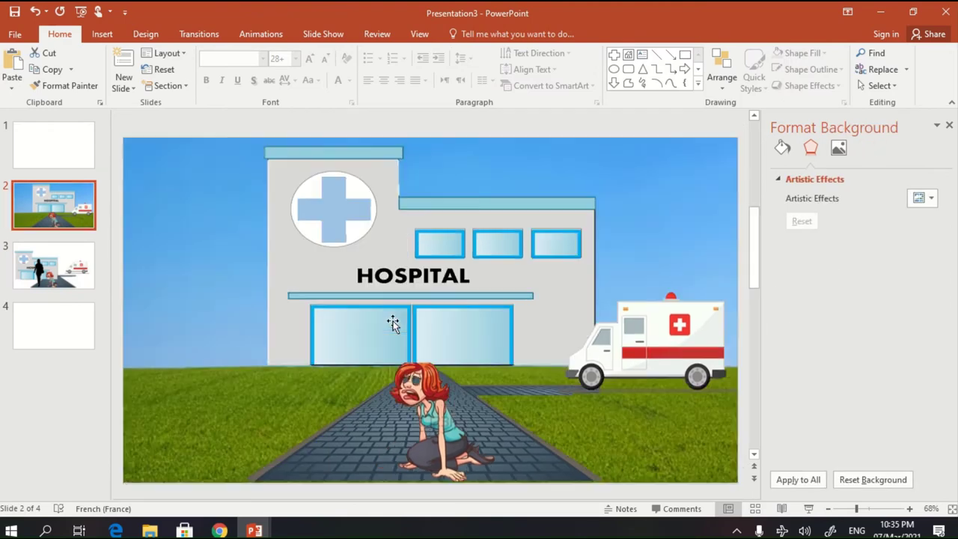
{"action": "key", "text": "ctrl+v"}
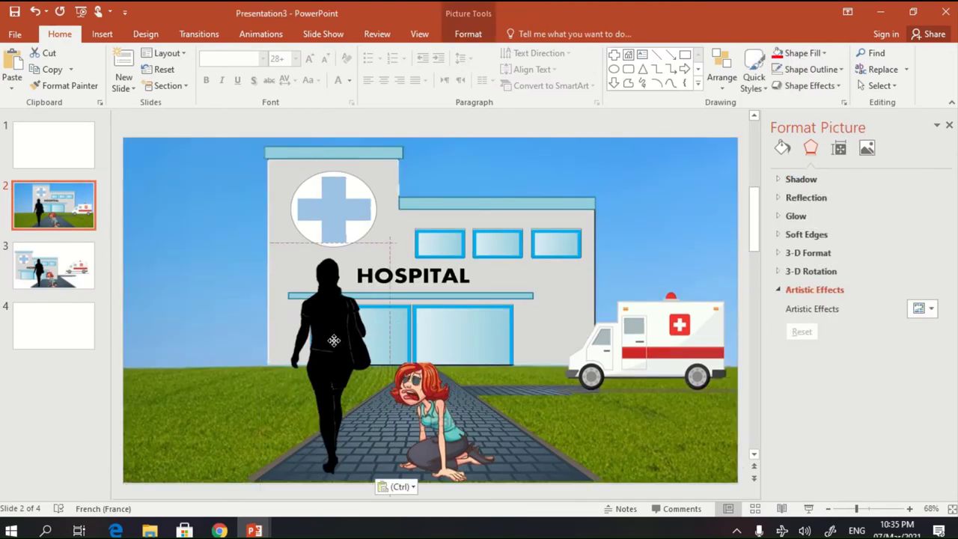
{"action": "left_click_drag", "start_coordinate": [322, 342], "coordinate": [338, 340]}
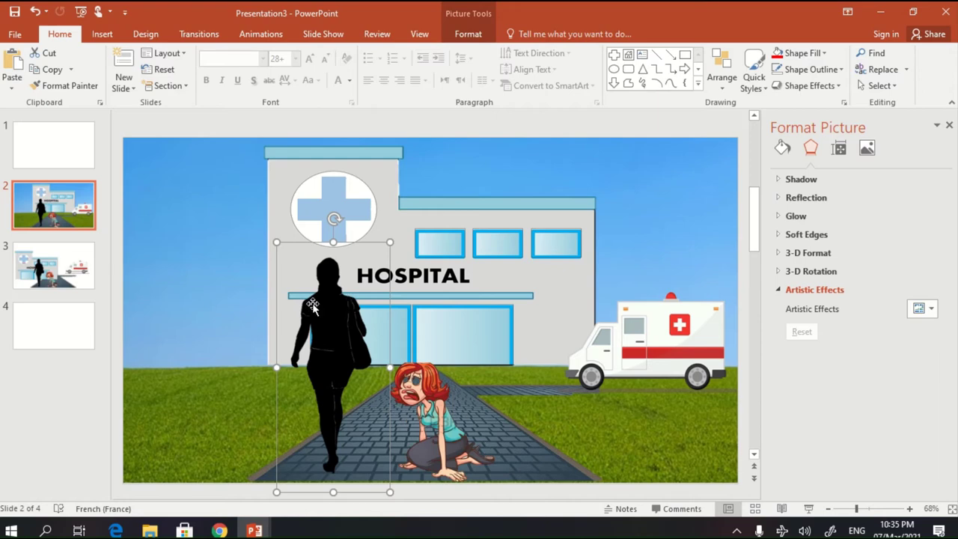
{"action": "left_click", "coordinate": [562, 426]}
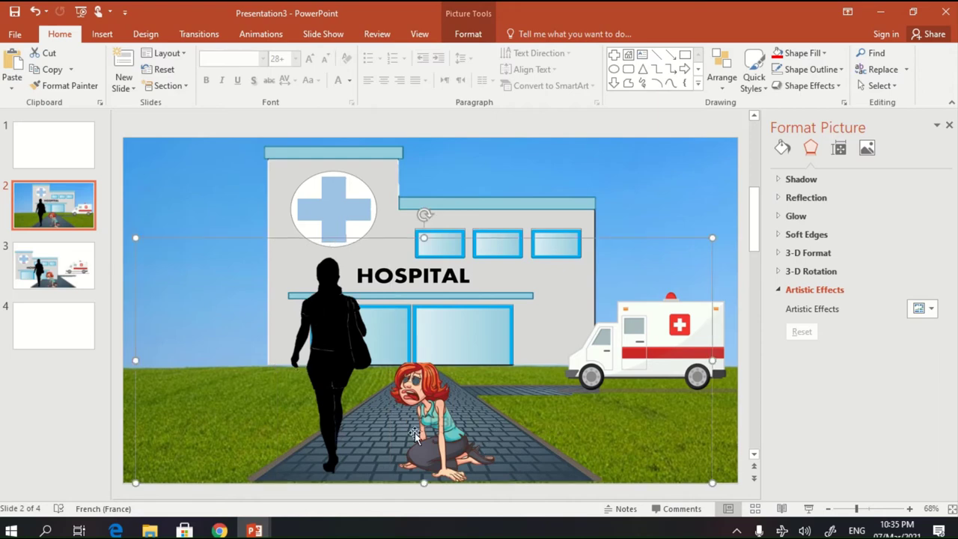
{"action": "left_click", "coordinate": [442, 436]}
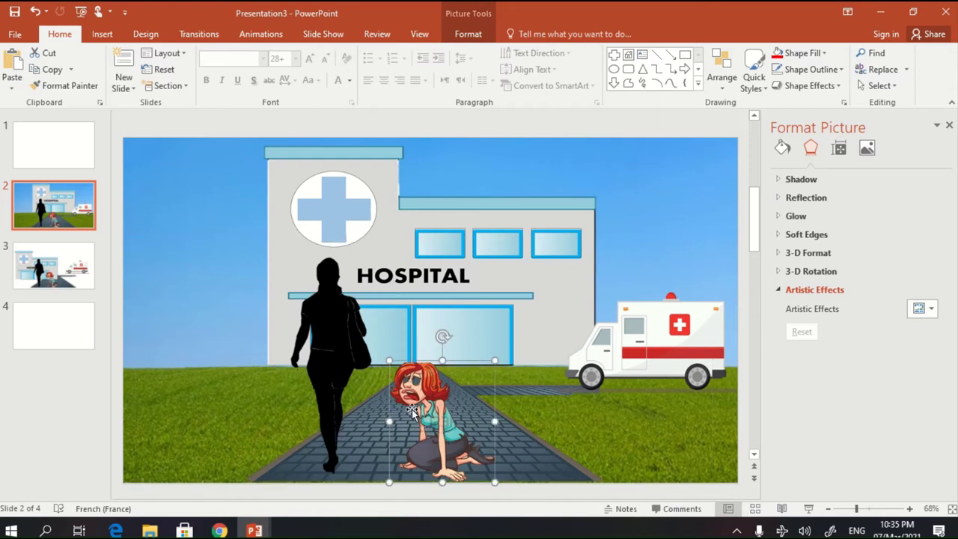
Give the walking silhouette an Appear entrance starting With Previous, then preview the slide show
{"action": "left_click", "coordinate": [274, 34]}
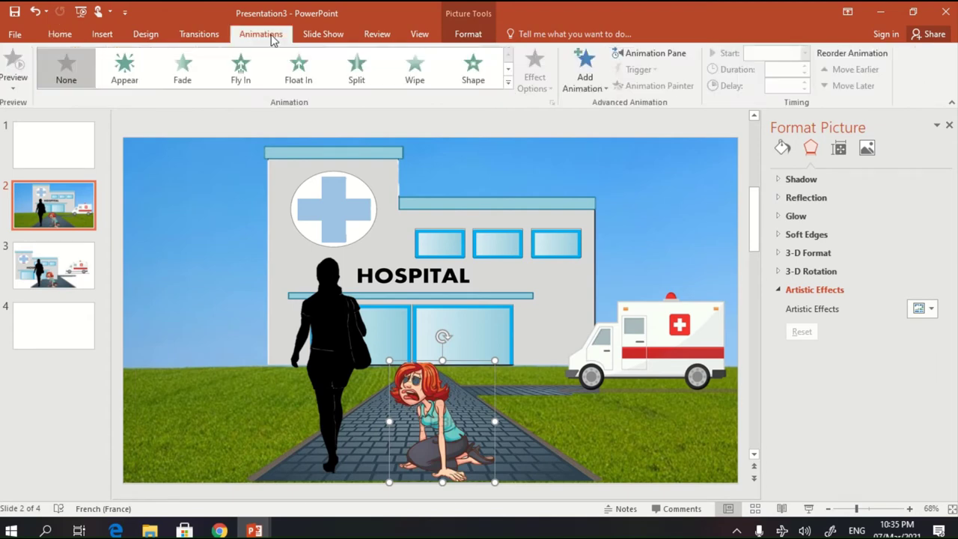
{"action": "left_click", "coordinate": [508, 83]}
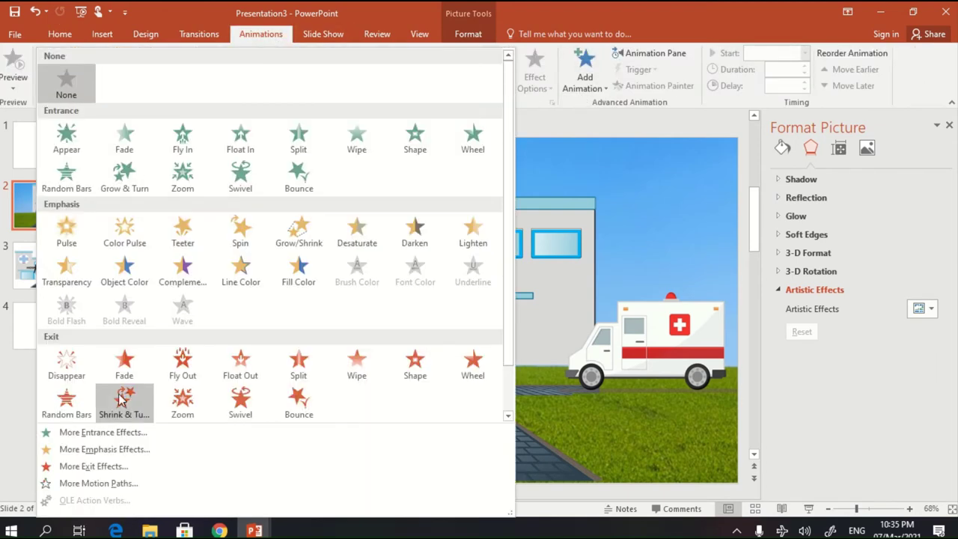
{"action": "key", "text": "Escape"}
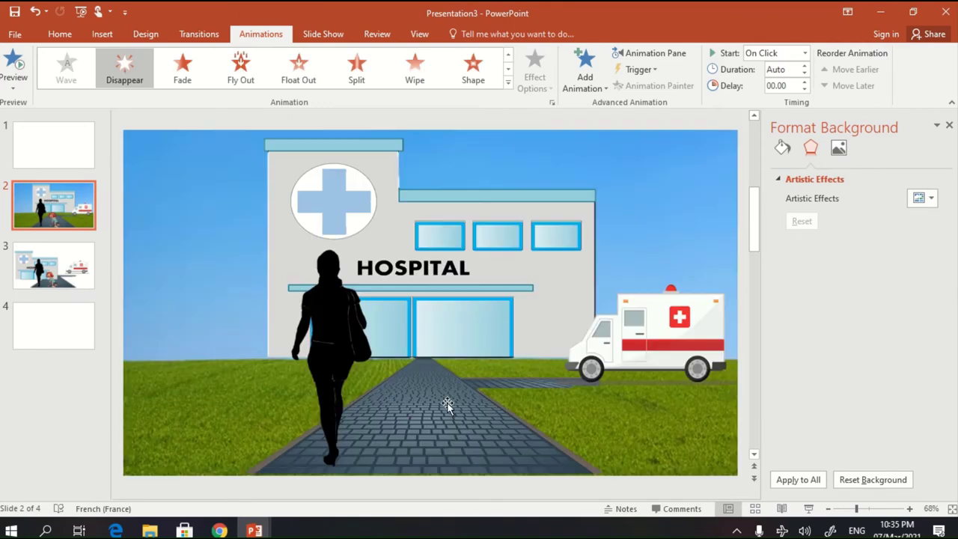
{"action": "left_click", "coordinate": [330, 362]}
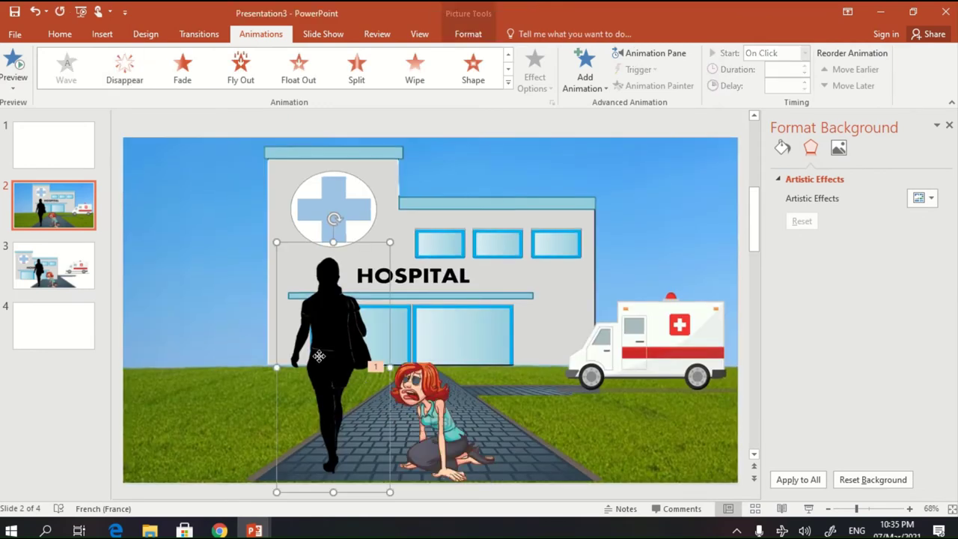
{"action": "left_click", "coordinate": [124, 71]}
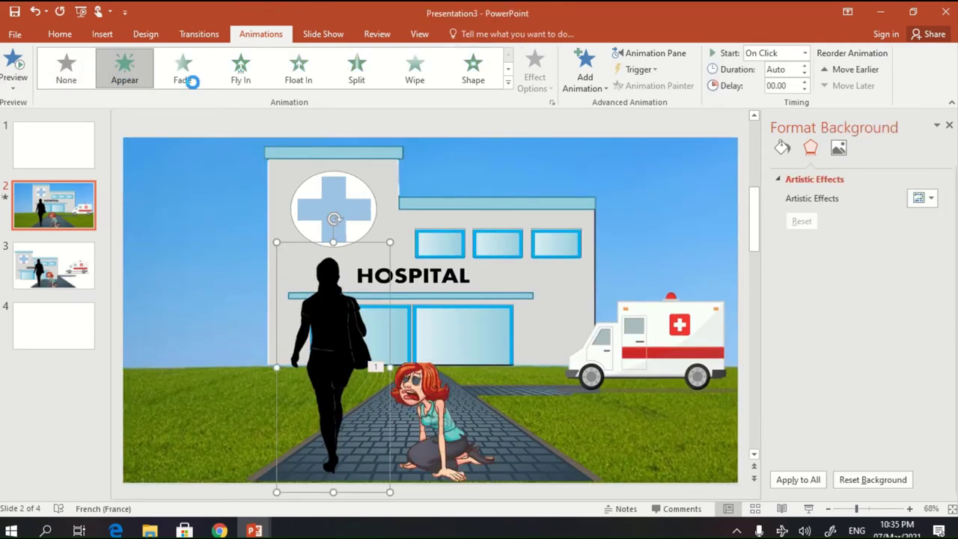
{"action": "left_click", "coordinate": [804, 54]}
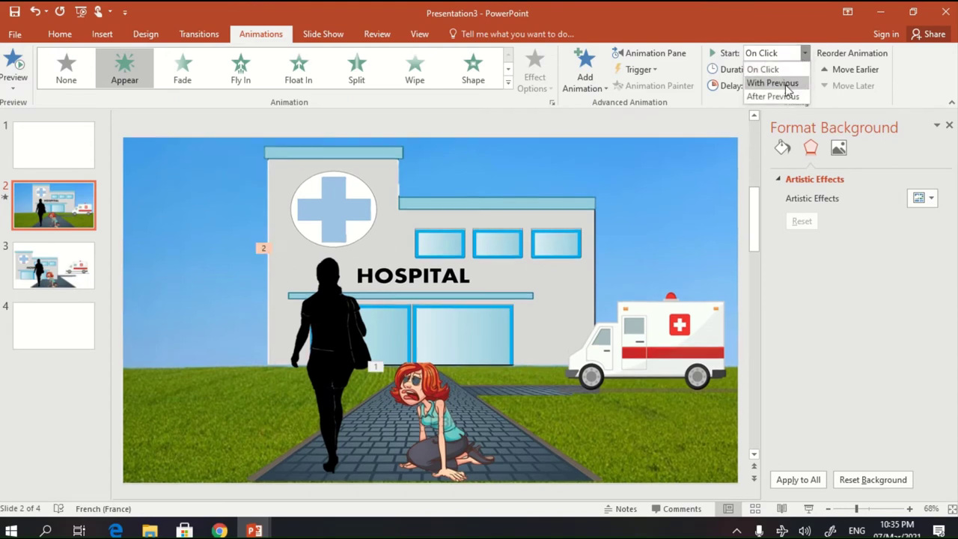
{"action": "left_click", "coordinate": [782, 83]}
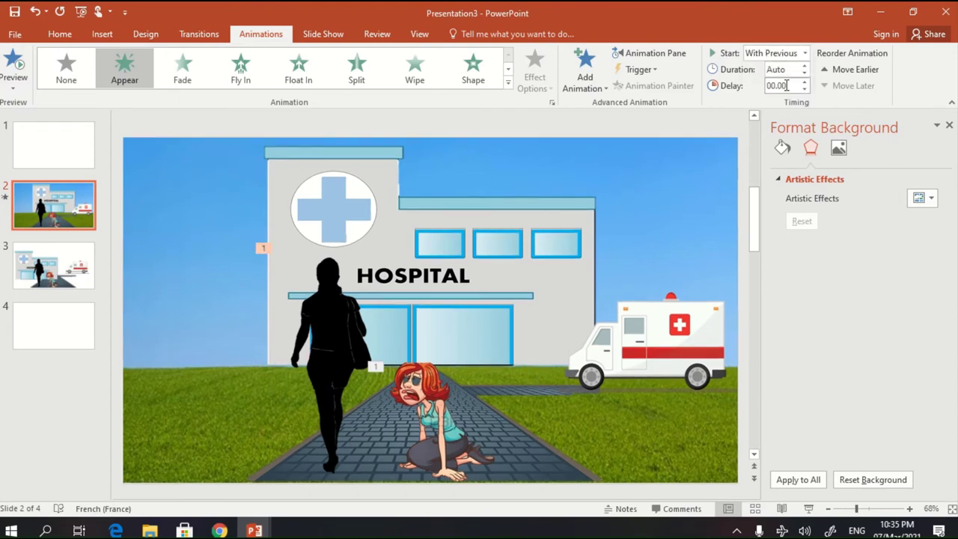
{"action": "left_click", "coordinate": [808, 509]}
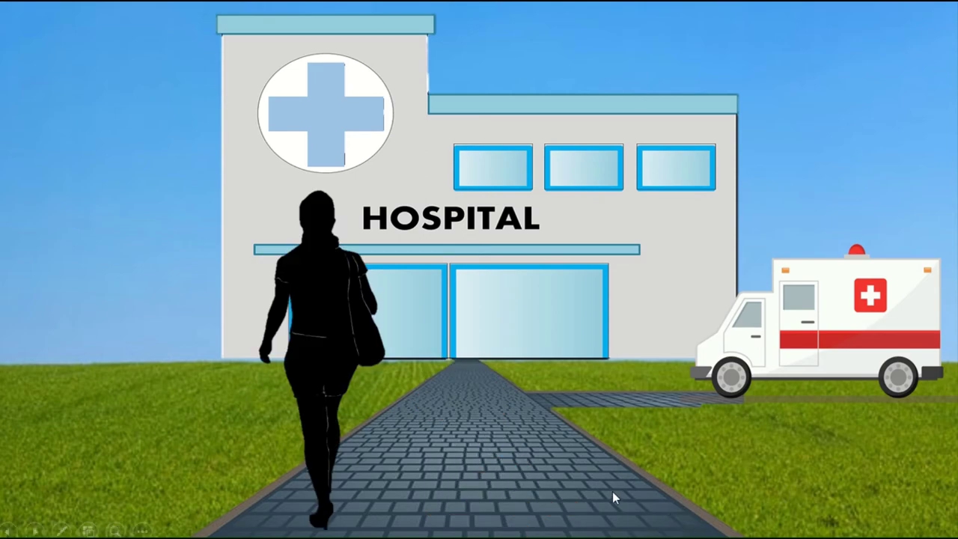
{"action": "key", "text": "Escape"}
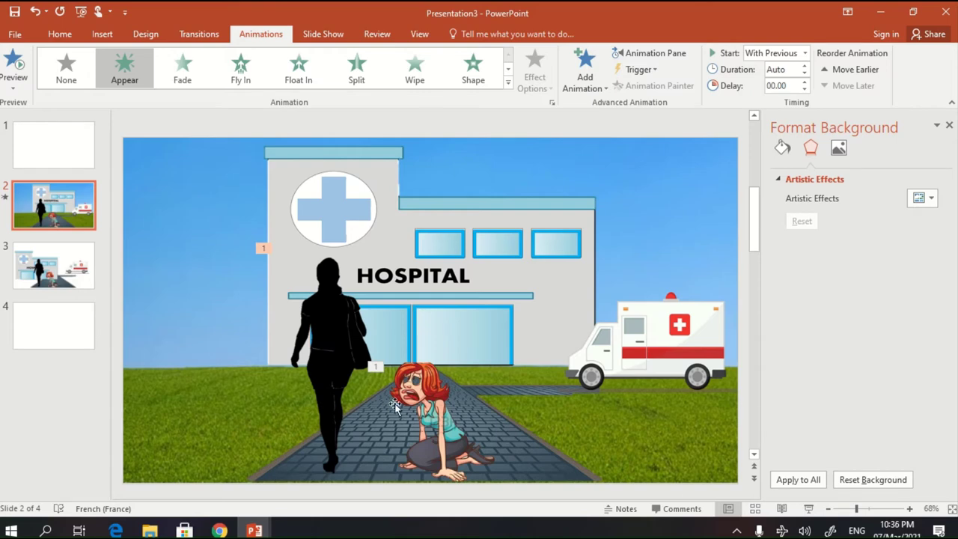
Move the fallen girl beside the ambulance and place a smaller silhouette duplicate farther up the path
{"action": "left_click", "coordinate": [439, 438]}
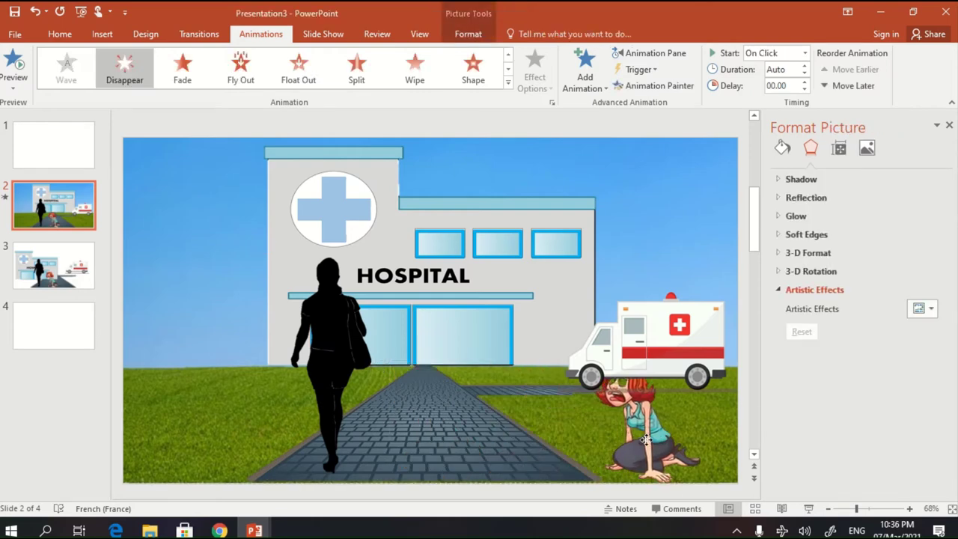
{"action": "left_click", "coordinate": [327, 378]}
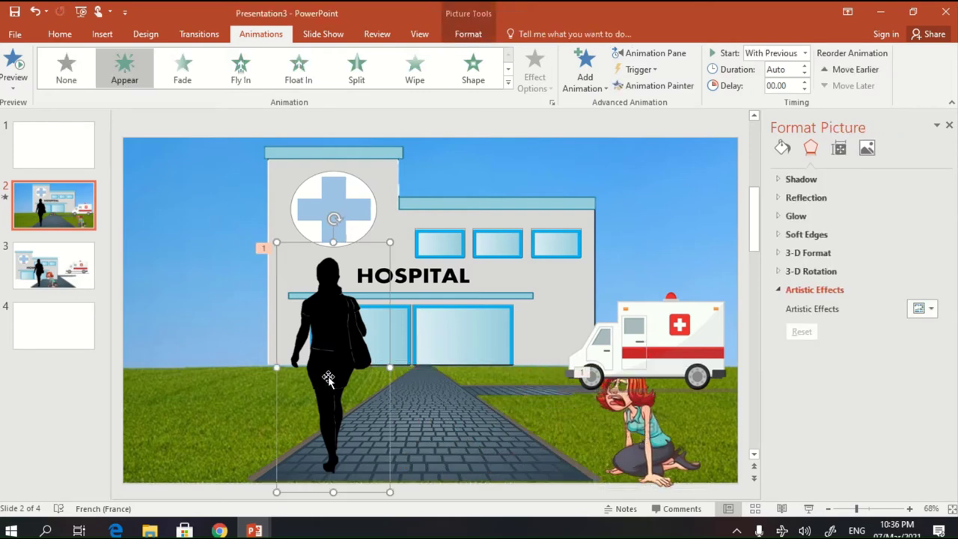
{"action": "left_click_drag", "start_coordinate": [328, 378], "coordinate": [409, 318]}
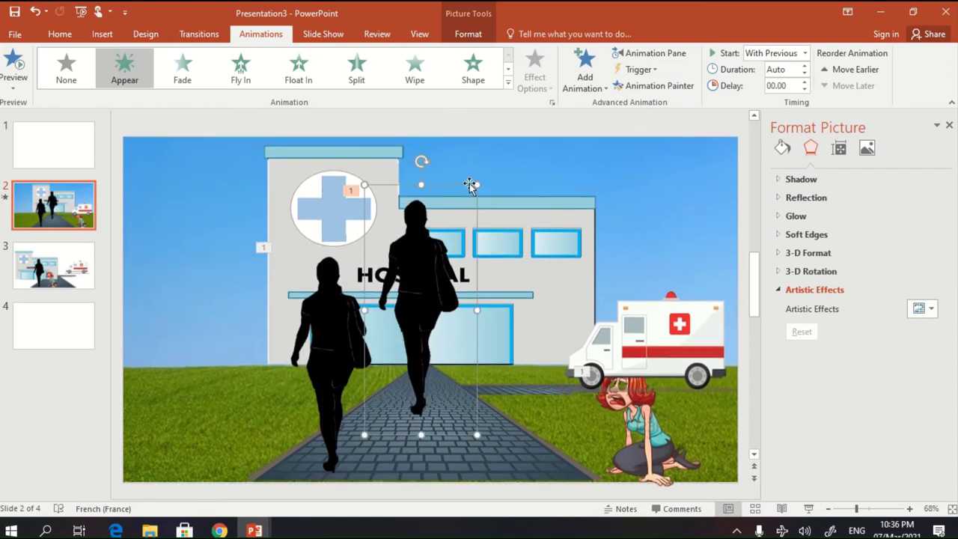
{"action": "left_click_drag", "start_coordinate": [476, 183], "coordinate": [442, 307]}
{"action": "left_click_drag", "start_coordinate": [399, 333], "coordinate": [416, 334]}
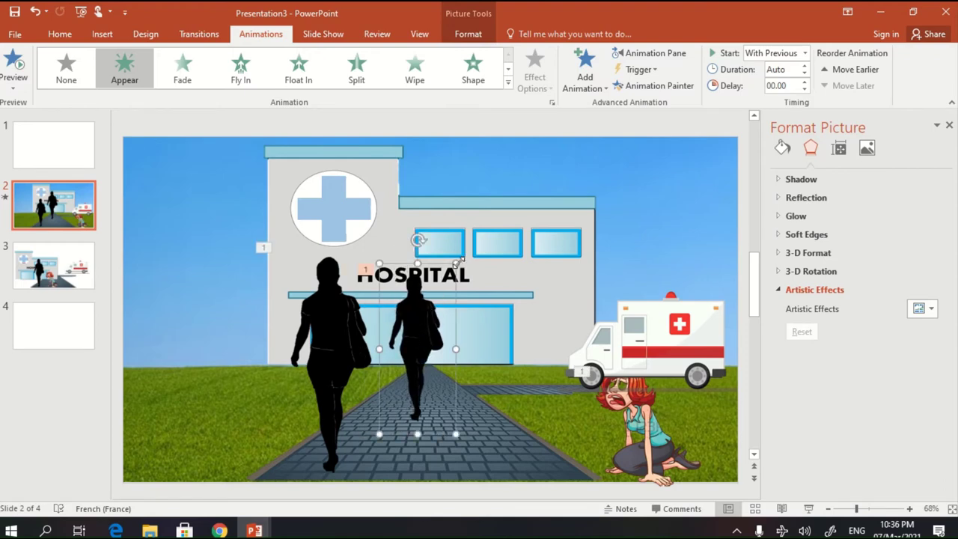
{"action": "left_click_drag", "start_coordinate": [456, 262], "coordinate": [450, 275]}
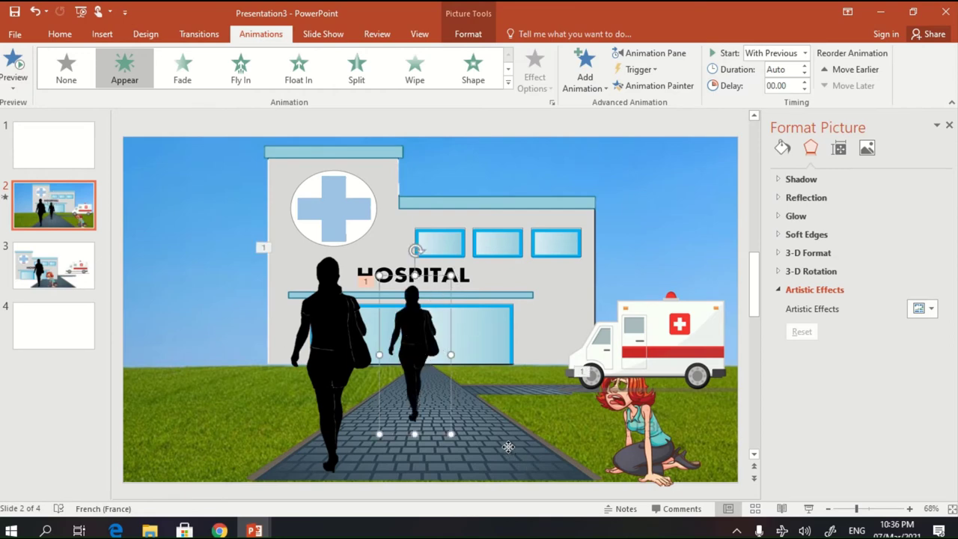
{"action": "left_click", "coordinate": [464, 443]}
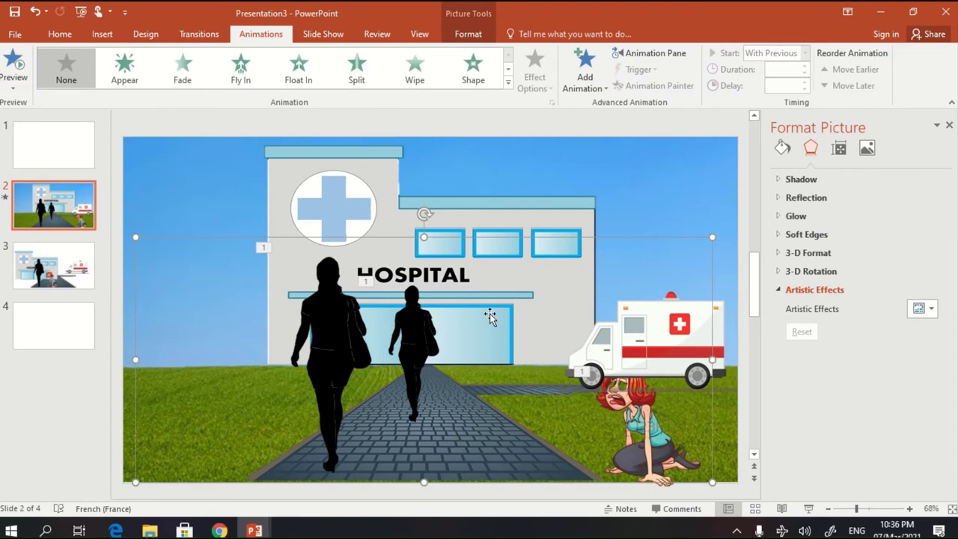
{"action": "left_click", "coordinate": [751, 447]}
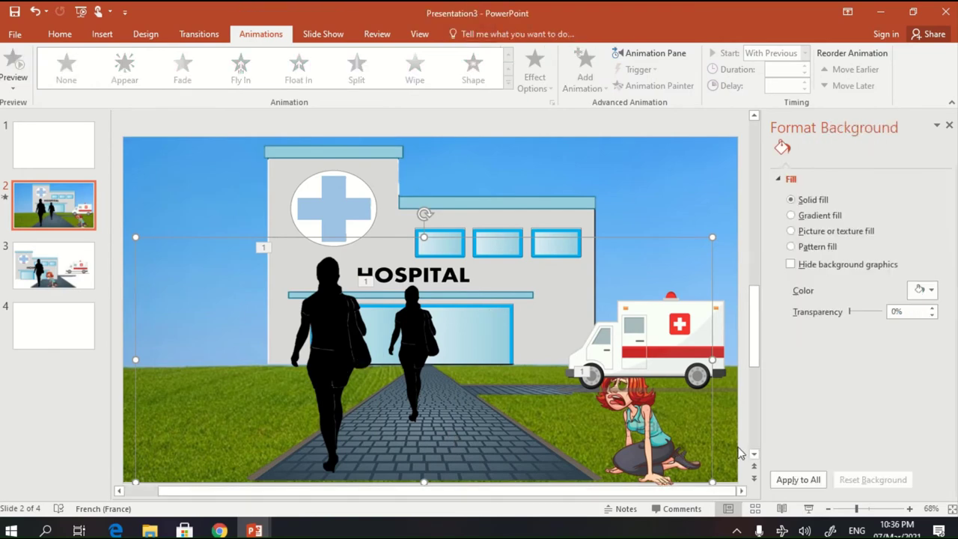
{"action": "scroll", "coordinate": [331, 333], "scroll_direction": "up", "scroll_amount": 1}
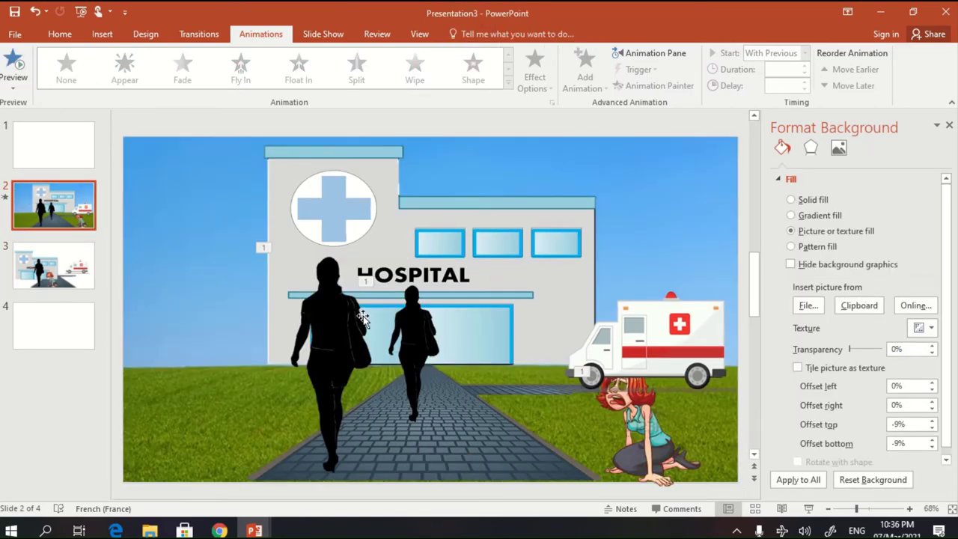
{"action": "left_click", "coordinate": [327, 387]}
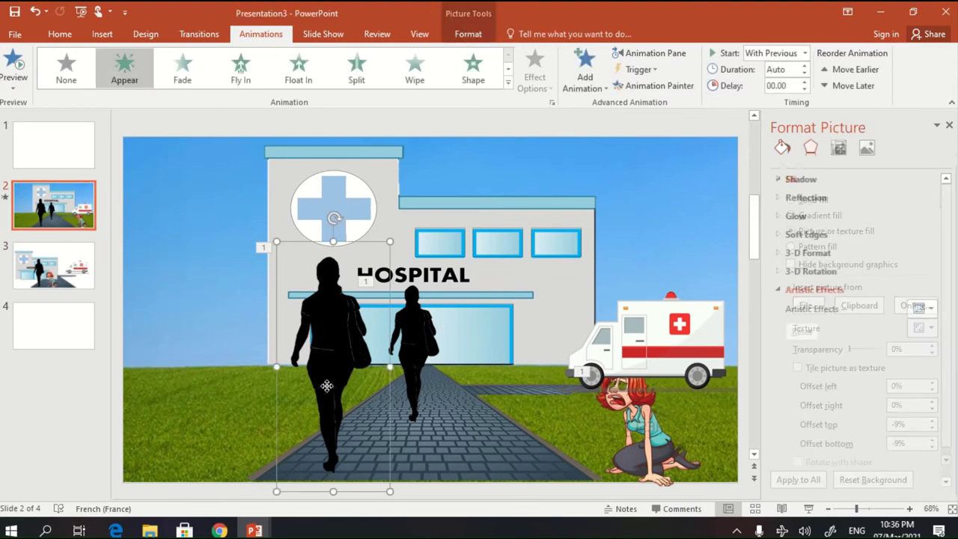
Apply the Diagonal Up Right path from More Motion Paths to the large walking silhouette
{"action": "left_click", "coordinate": [585, 75]}
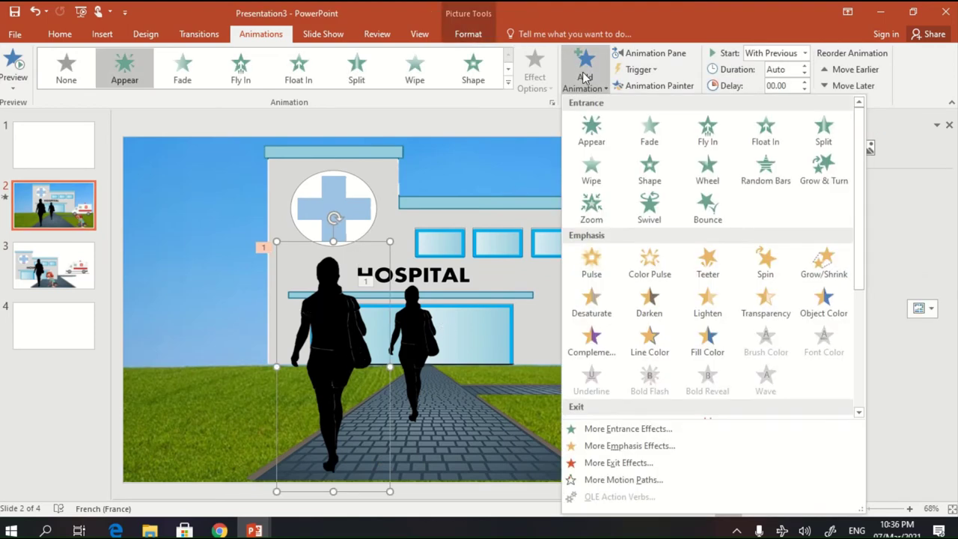
{"action": "left_click", "coordinate": [642, 481]}
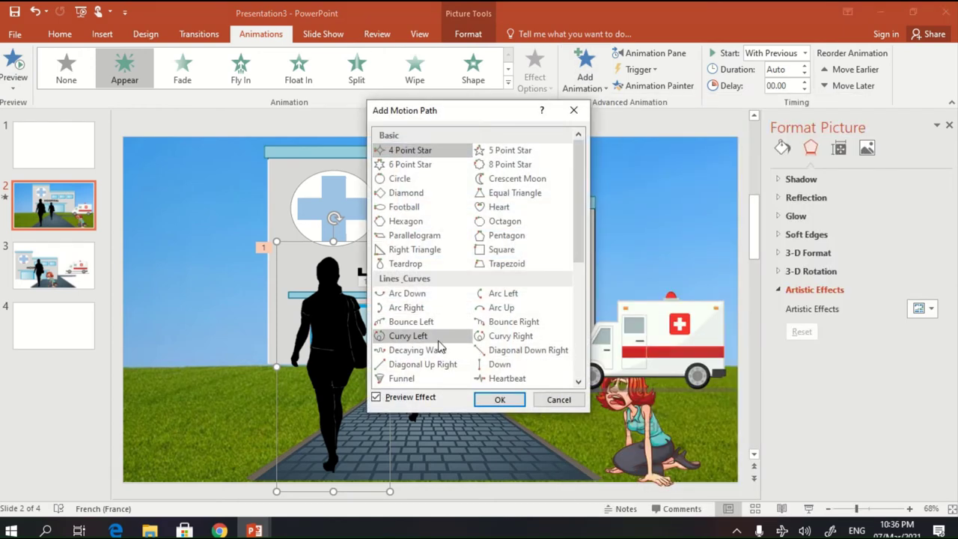
{"action": "left_click_drag", "start_coordinate": [576, 228], "coordinate": [573, 286]}
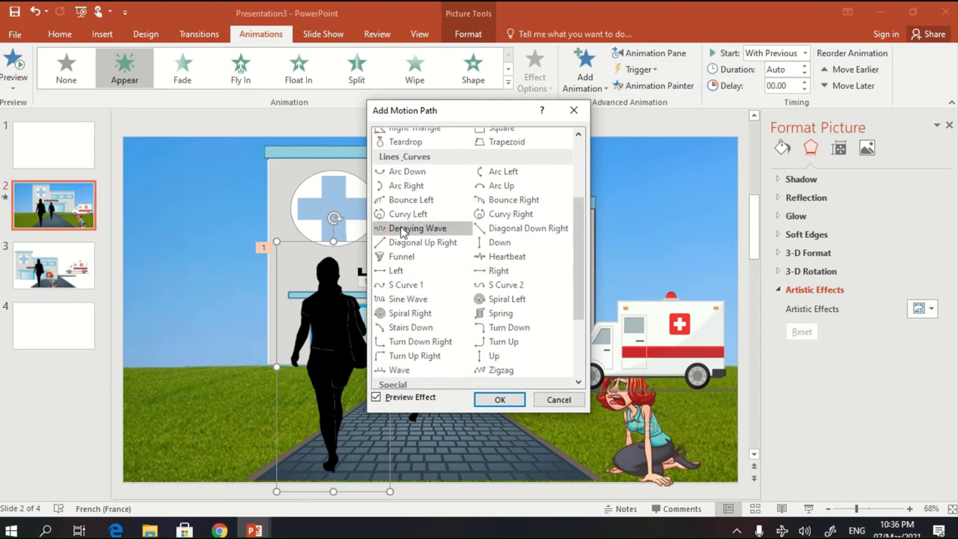
{"action": "left_click", "coordinate": [451, 249]}
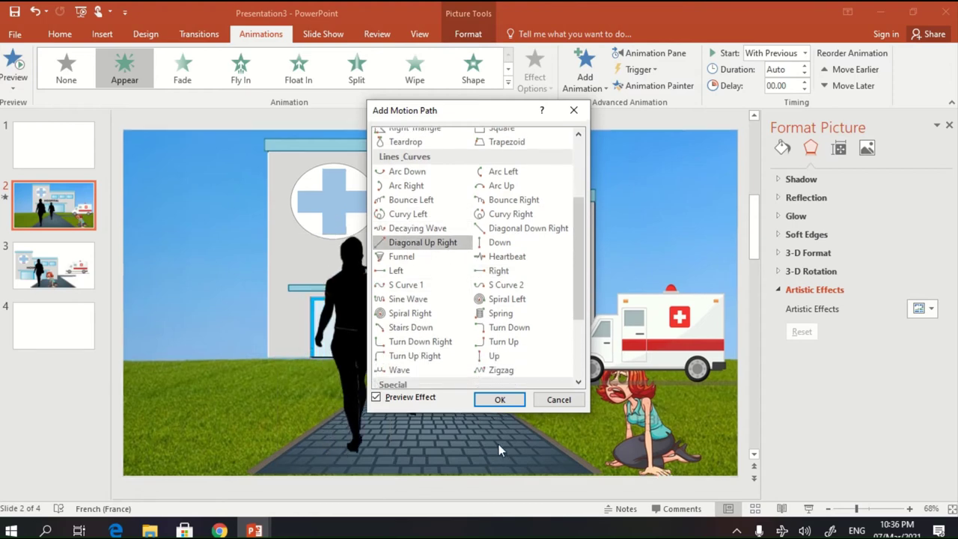
{"action": "left_click", "coordinate": [495, 401]}
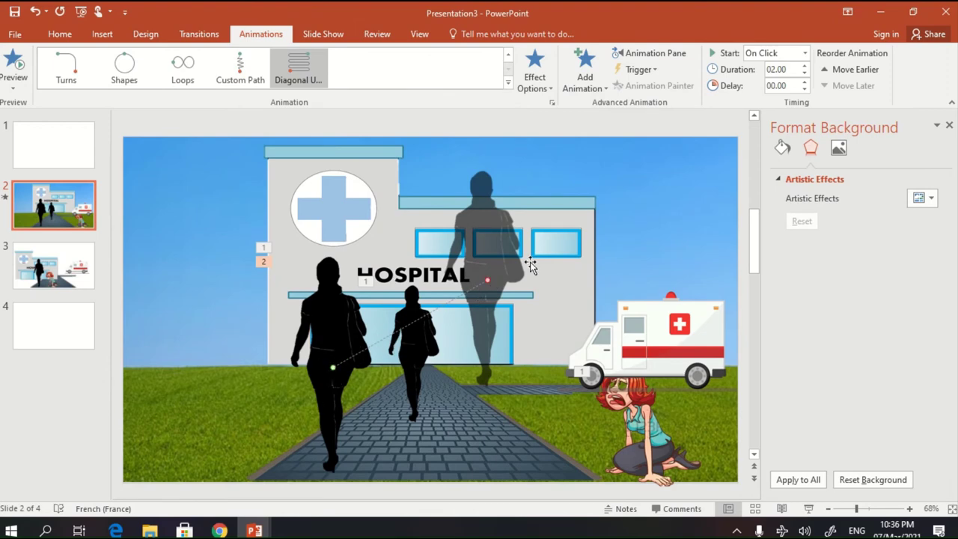
Drag the motion path's end point onto the smaller silhouette and set the walk to After Previous
{"action": "left_click_drag", "start_coordinate": [486, 279], "coordinate": [416, 326]}
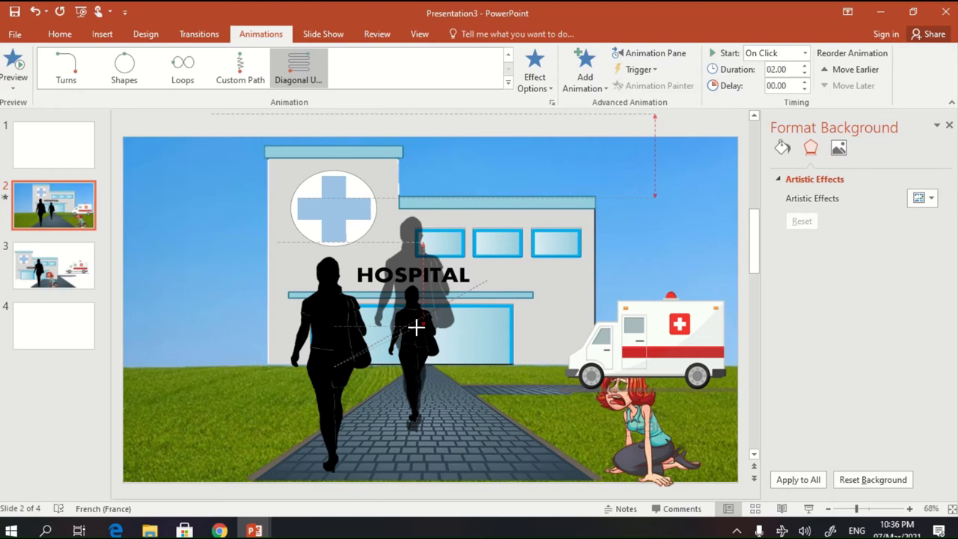
{"action": "left_click_drag", "start_coordinate": [416, 326], "coordinate": [414, 337]}
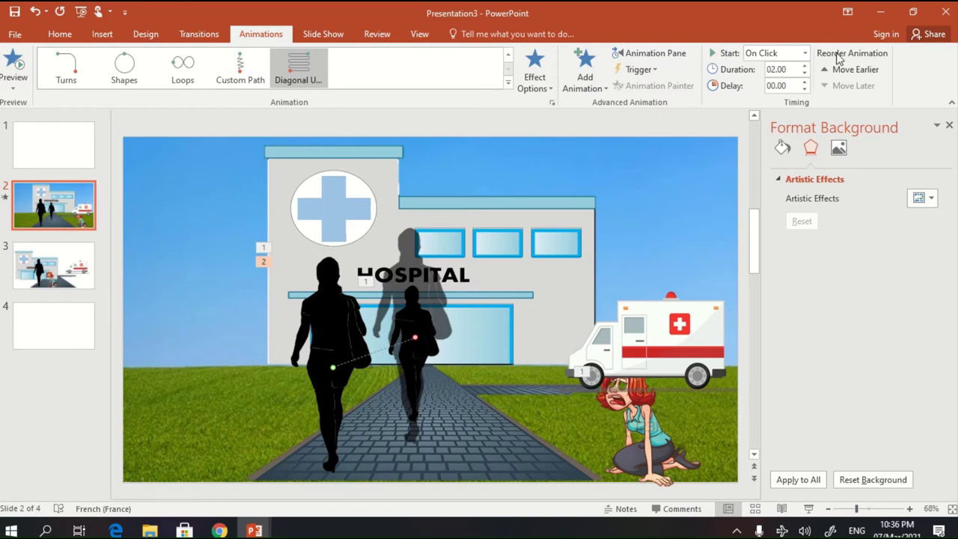
{"action": "left_click", "coordinate": [806, 54]}
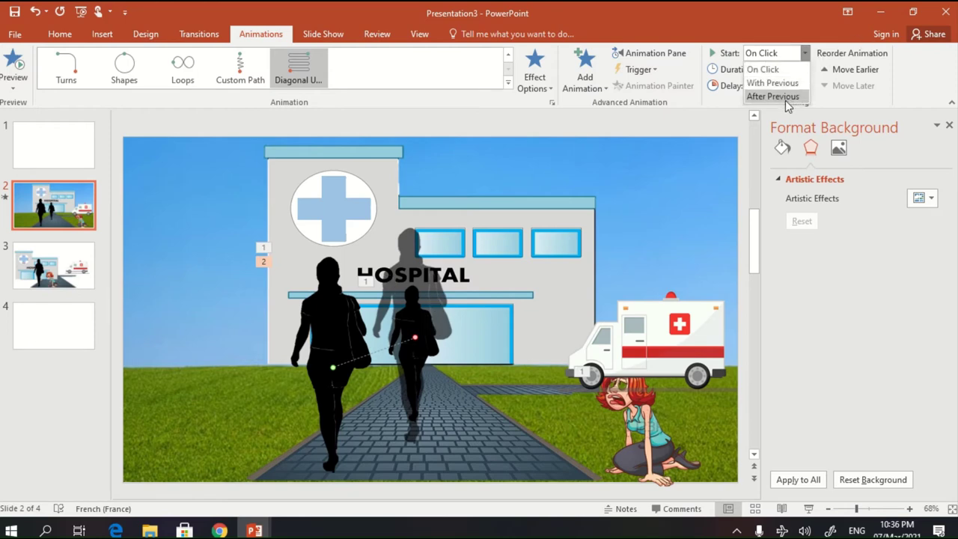
{"action": "left_click", "coordinate": [774, 97]}
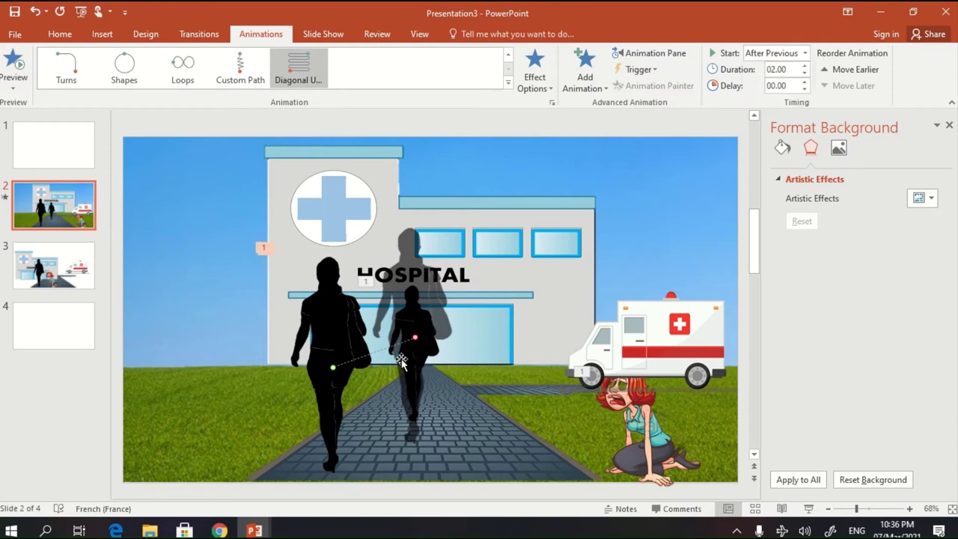
Add a Disappear exit effect to the large silhouette, set to start After Previous
{"action": "left_click", "coordinate": [582, 84]}
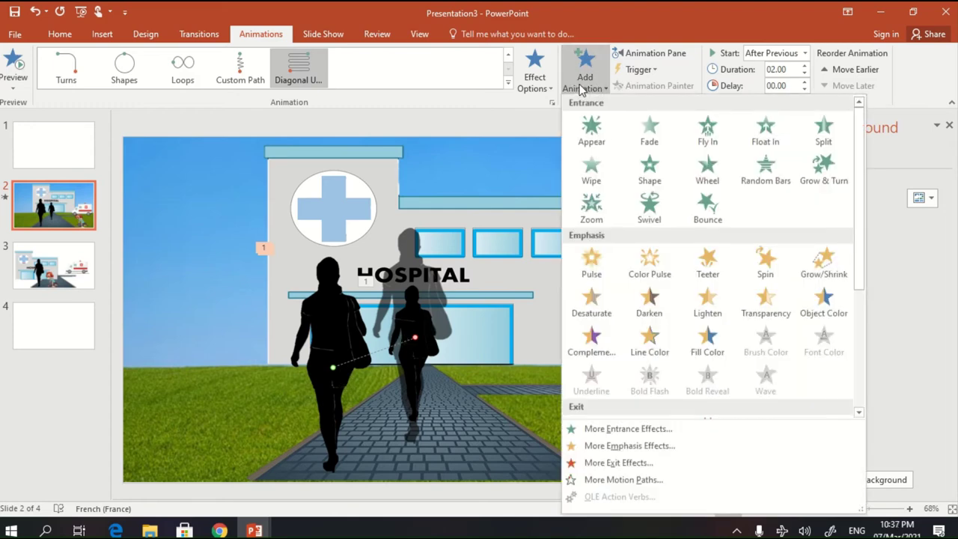
{"action": "left_click", "coordinate": [607, 464]}
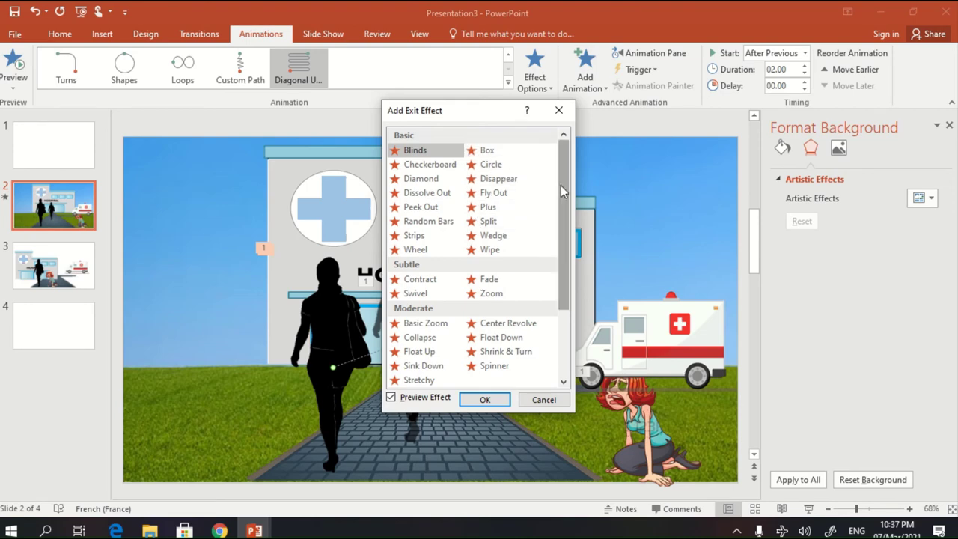
{"action": "mouse_move", "coordinate": [560, 195]}
{"action": "left_mouse_down"}
{"action": "mouse_move", "coordinate": [576, 280]}
{"action": "mouse_move", "coordinate": [558, 198]}
{"action": "left_mouse_up"}
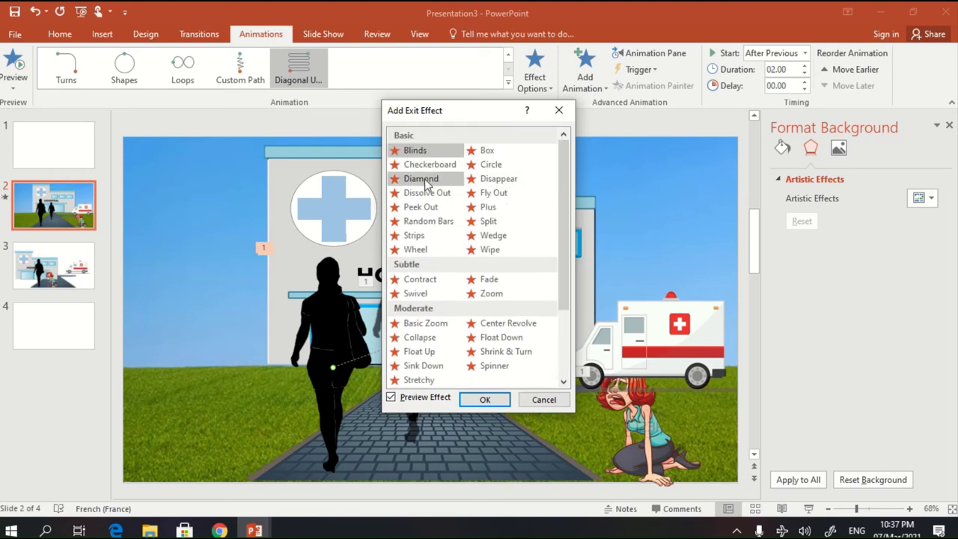
{"action": "left_click", "coordinate": [498, 178]}
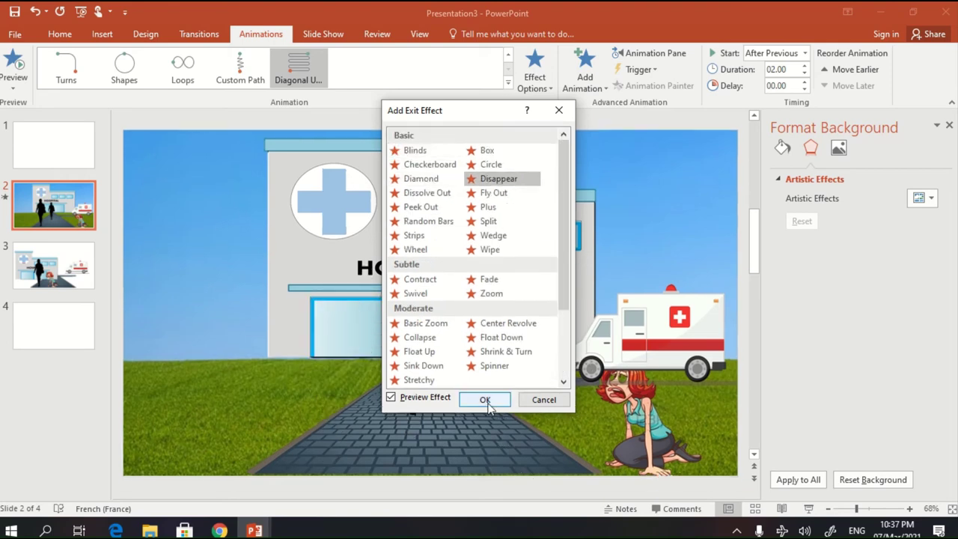
{"action": "left_click", "coordinate": [485, 399]}
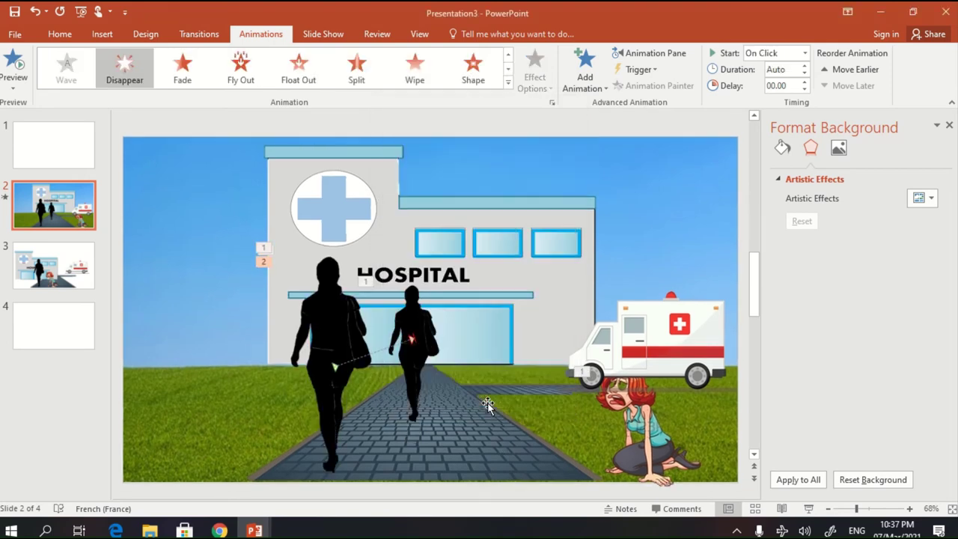
{"action": "left_click", "coordinate": [805, 54]}
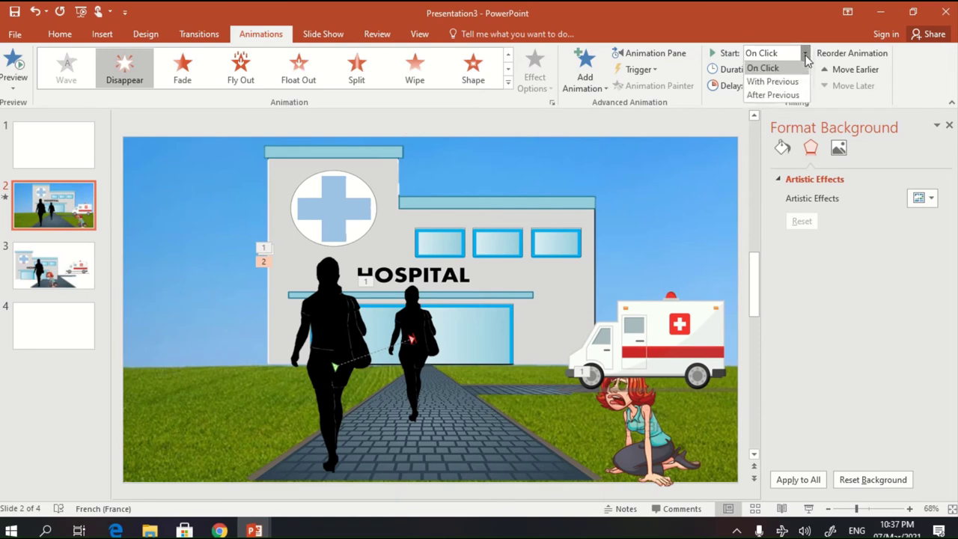
{"action": "left_click", "coordinate": [773, 97]}
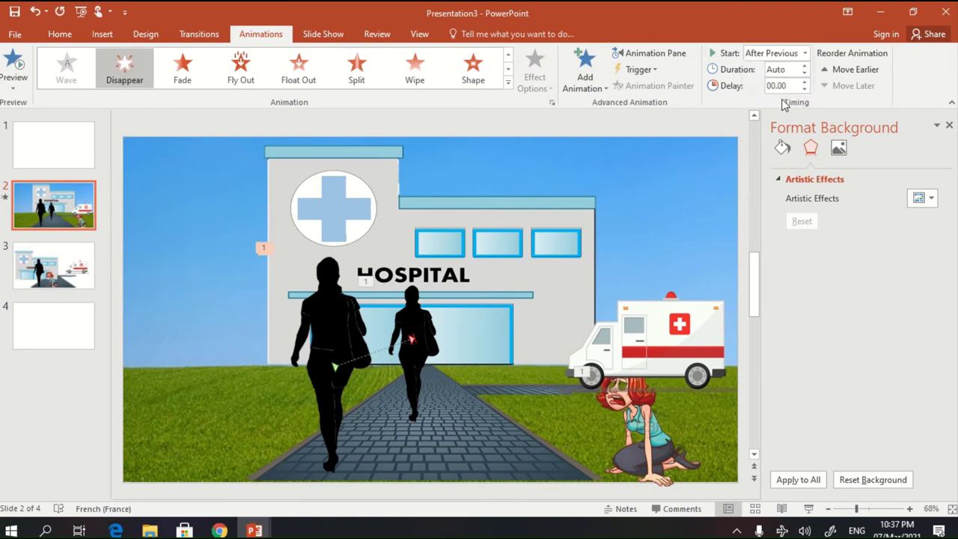
Give the large walking silhouette an Appear entrance starting With Previous
{"action": "left_click", "coordinate": [419, 314]}
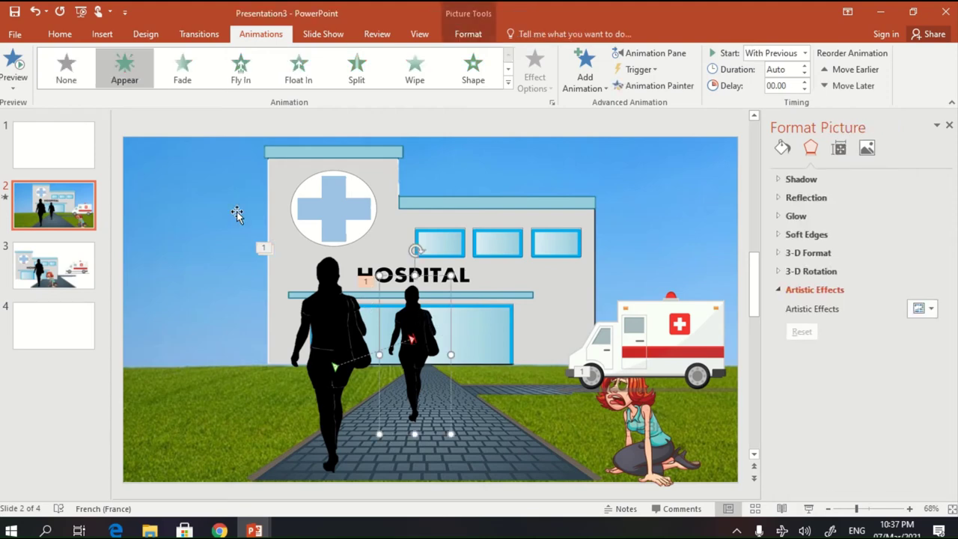
{"action": "left_click", "coordinate": [125, 82]}
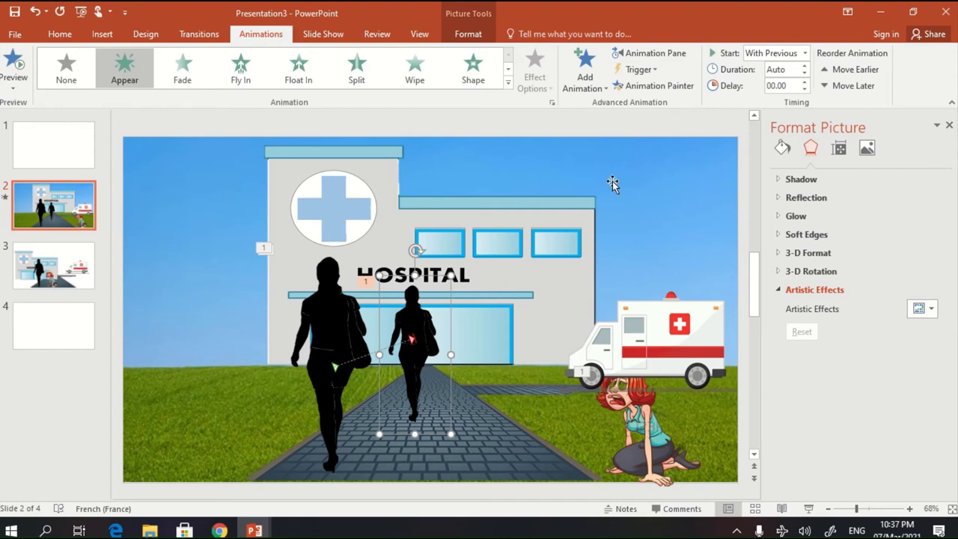
{"action": "left_click", "coordinate": [807, 53]}
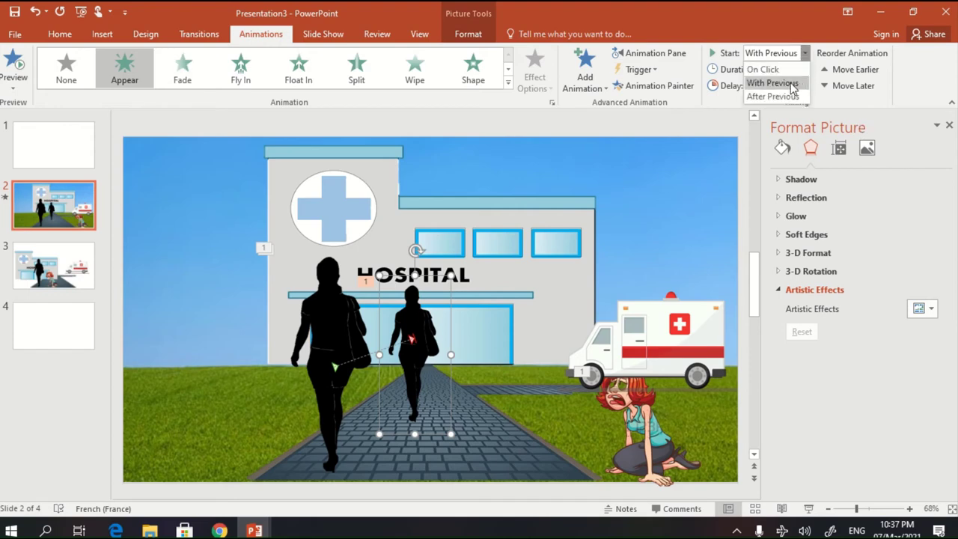
{"action": "left_click", "coordinate": [787, 83]}
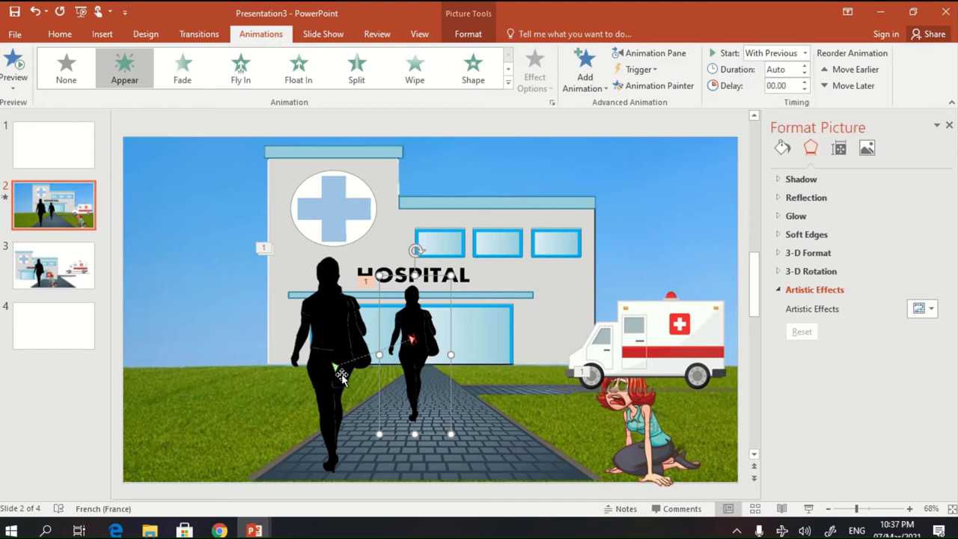
Play slide 2 as a slide show twice to check the animation
{"action": "left_click", "coordinate": [808, 508]}
{"action": "key", "text": "Escape"}
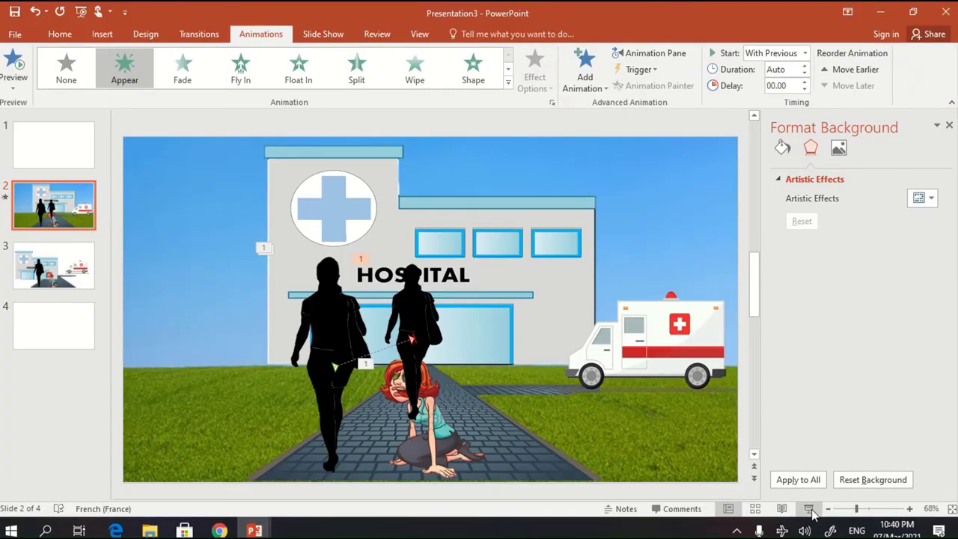
{"action": "left_click", "coordinate": [809, 508]}
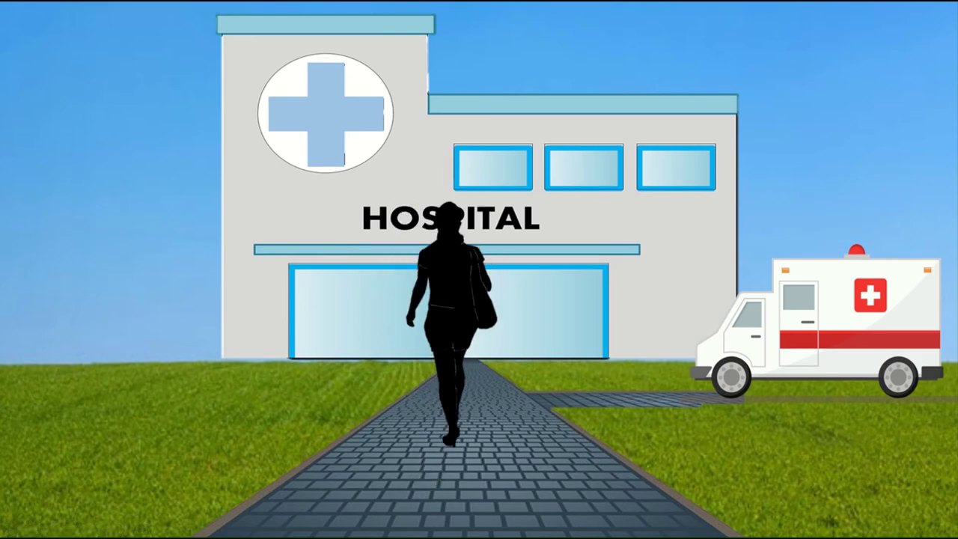
{"action": "key", "text": "Escape"}
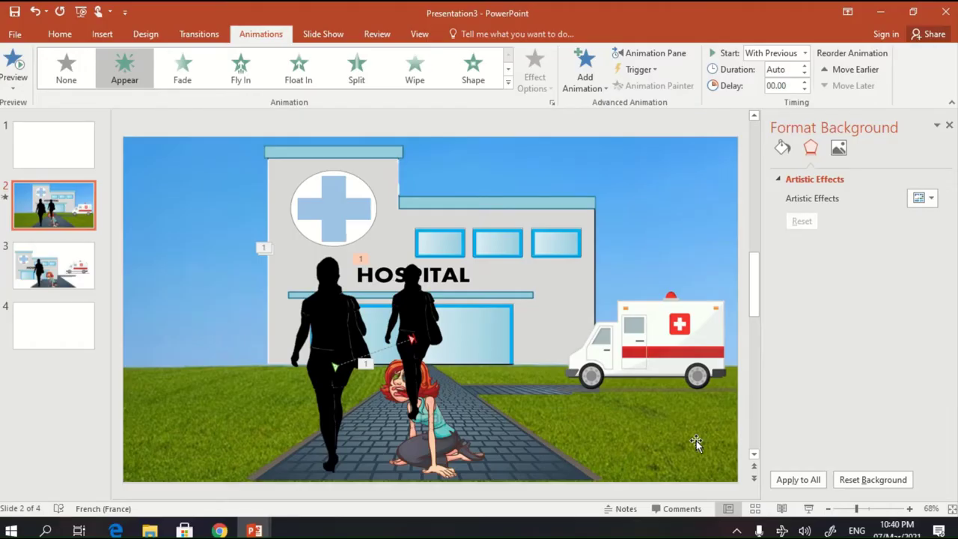
Move the crying woman picture beside the ambulance
{"action": "left_click", "coordinate": [458, 419]}
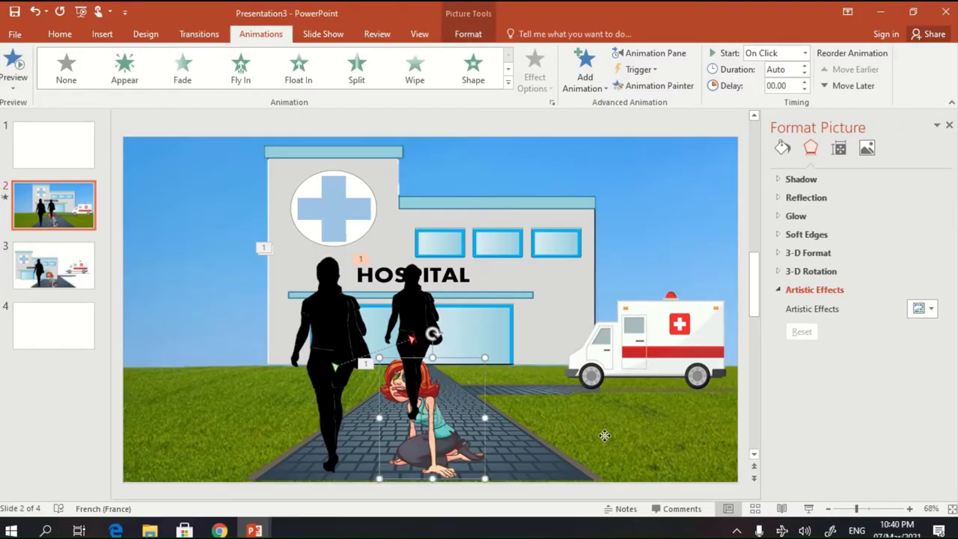
{"action": "left_click_drag", "start_coordinate": [423, 450], "coordinate": [596, 438]}
{"action": "left_click", "coordinate": [421, 309]}
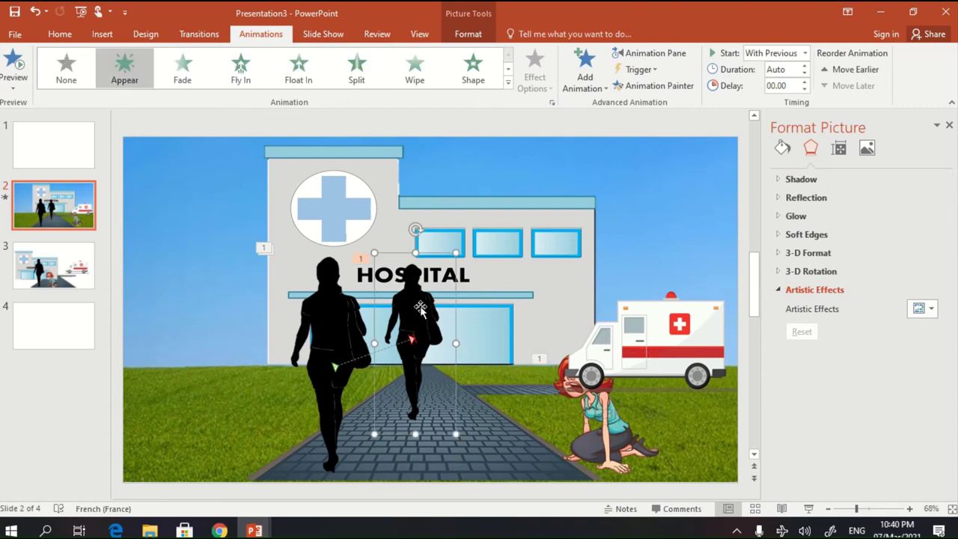
Copy the walking silhouette from slide 3 and paste it onto slide 2
{"action": "left_click", "coordinate": [53, 265]}
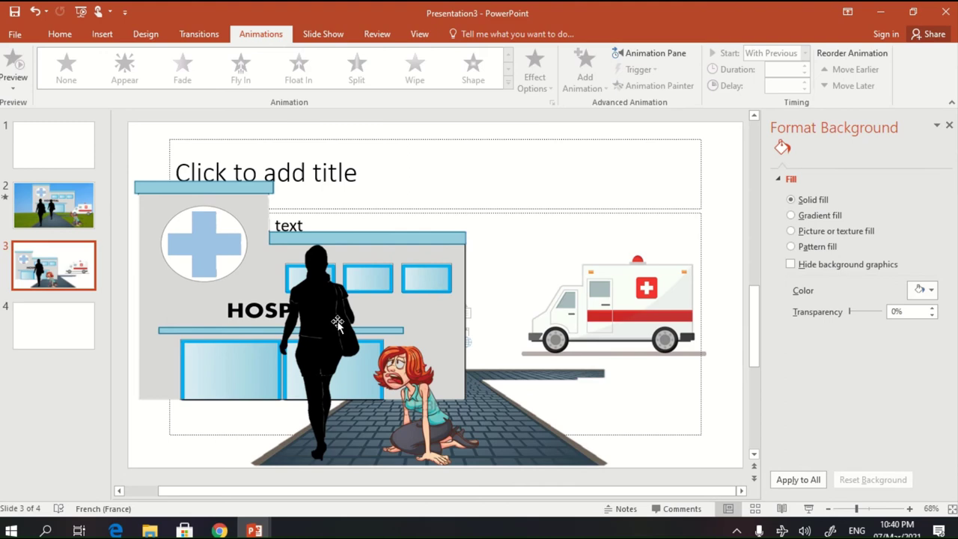
{"action": "left_click", "coordinate": [338, 322]}
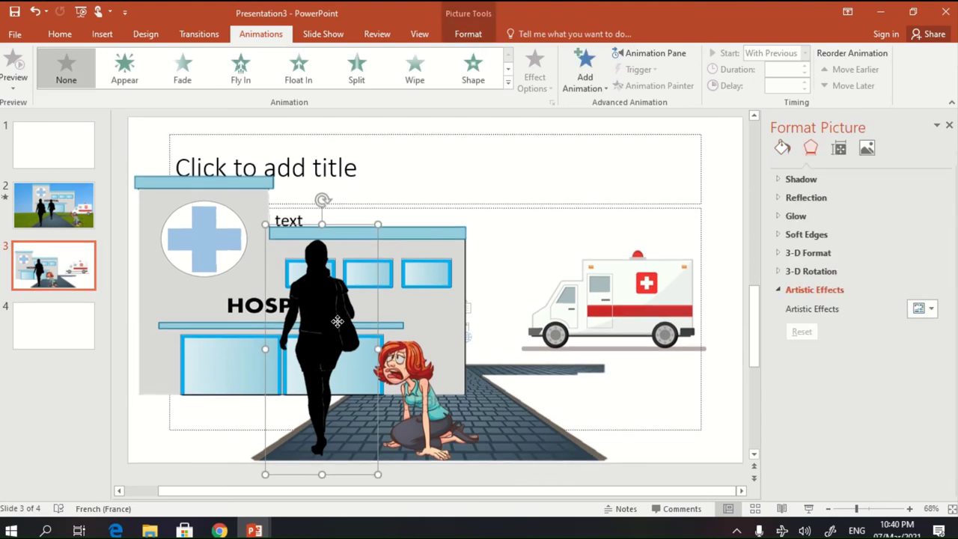
{"action": "left_click", "coordinate": [53, 205]}
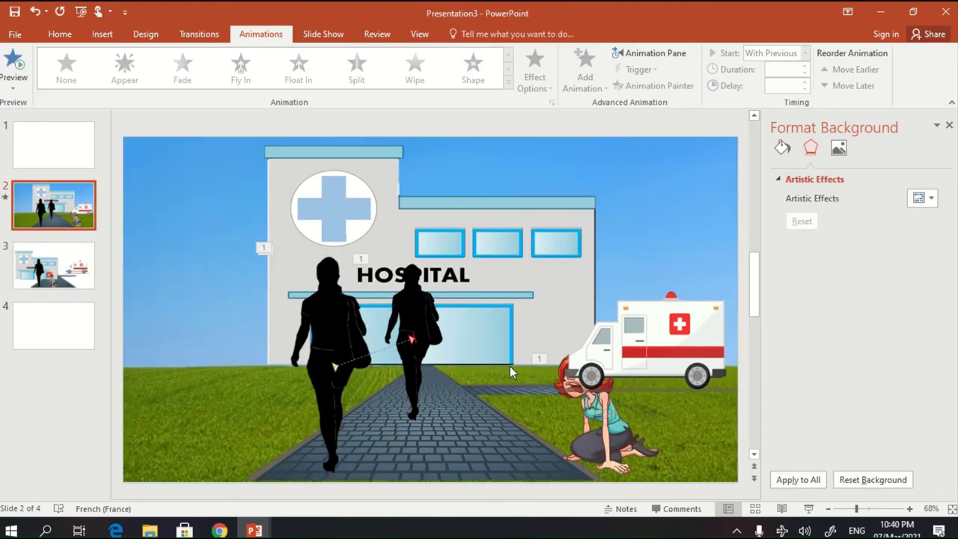
{"action": "key", "text": "ctrl+v"}
Shrink the pasted silhouette toward the building and move the middle silhouette further down the path
{"action": "mouse_move", "coordinate": [300, 374]}
{"action": "left_mouse_down"}
{"action": "mouse_move", "coordinate": [494, 342]}
{"action": "mouse_move", "coordinate": [469, 342]}
{"action": "left_mouse_up"}
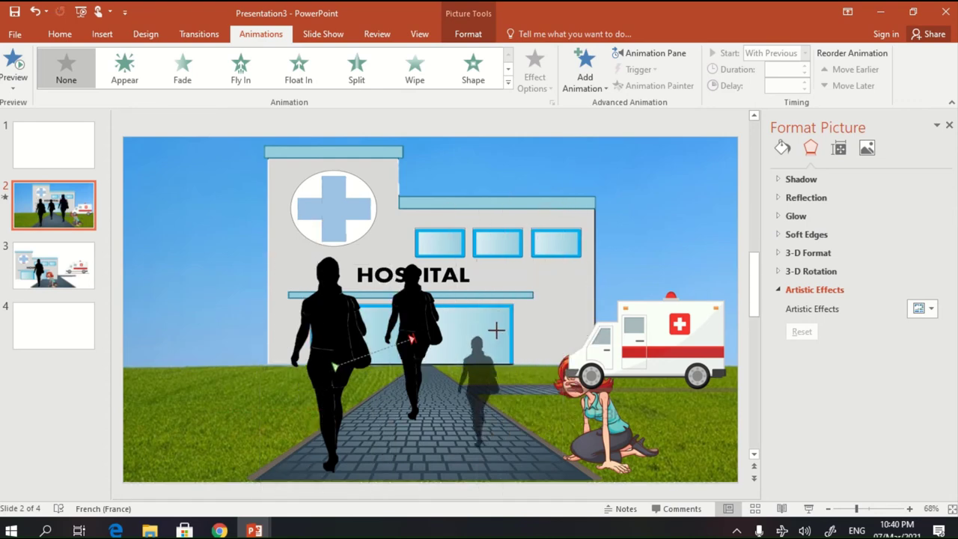
{"action": "left_click_drag", "start_coordinate": [538, 244], "coordinate": [495, 343]}
{"action": "left_click", "coordinate": [401, 344]}
{"action": "left_click_drag", "start_coordinate": [402, 344], "coordinate": [390, 438]}
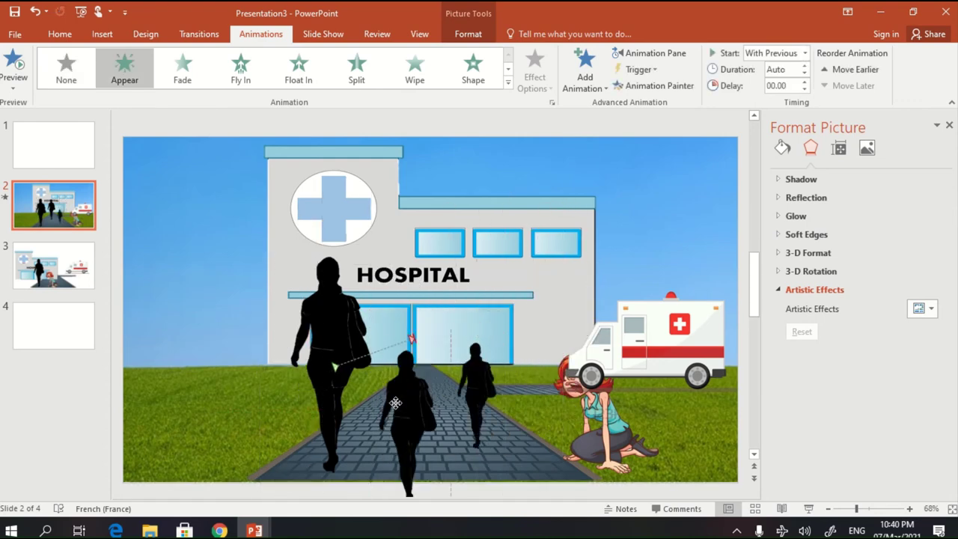
{"action": "mouse_move", "coordinate": [476, 389]}
{"action": "left_mouse_down"}
{"action": "mouse_move", "coordinate": [404, 333]}
{"action": "mouse_move", "coordinate": [416, 321]}
{"action": "left_mouse_up"}
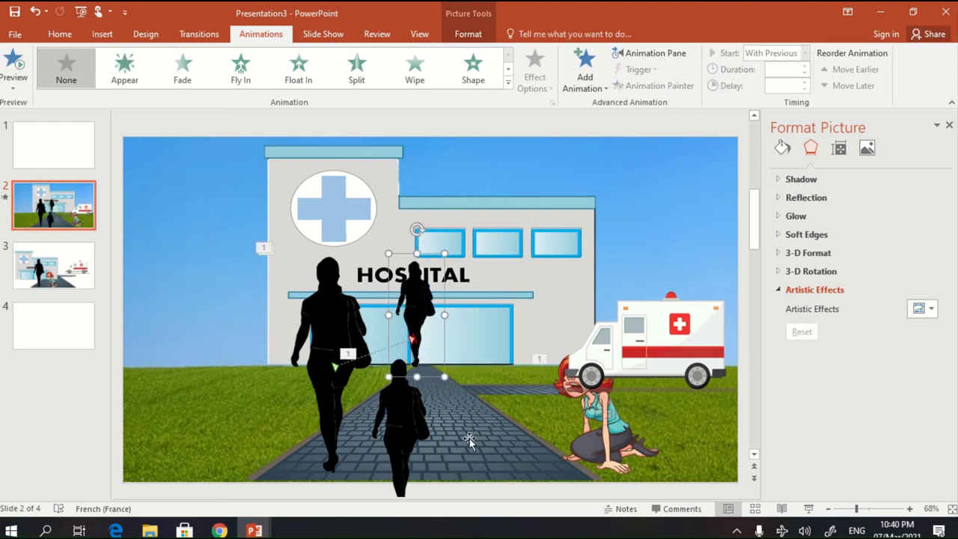
Nudge the hospital building slightly right and set the small silhouette in the doorway
{"action": "left_click", "coordinate": [471, 460]}
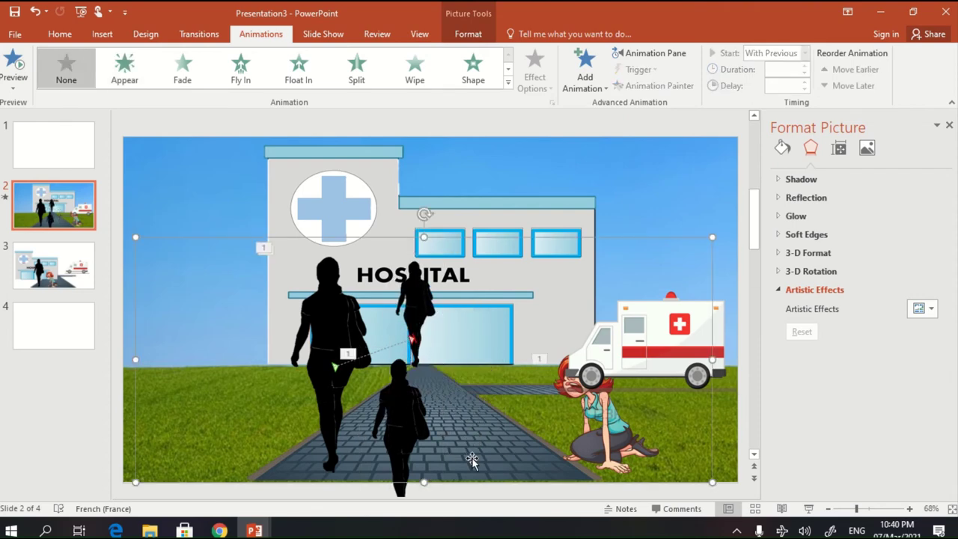
{"action": "left_click", "coordinate": [429, 268]}
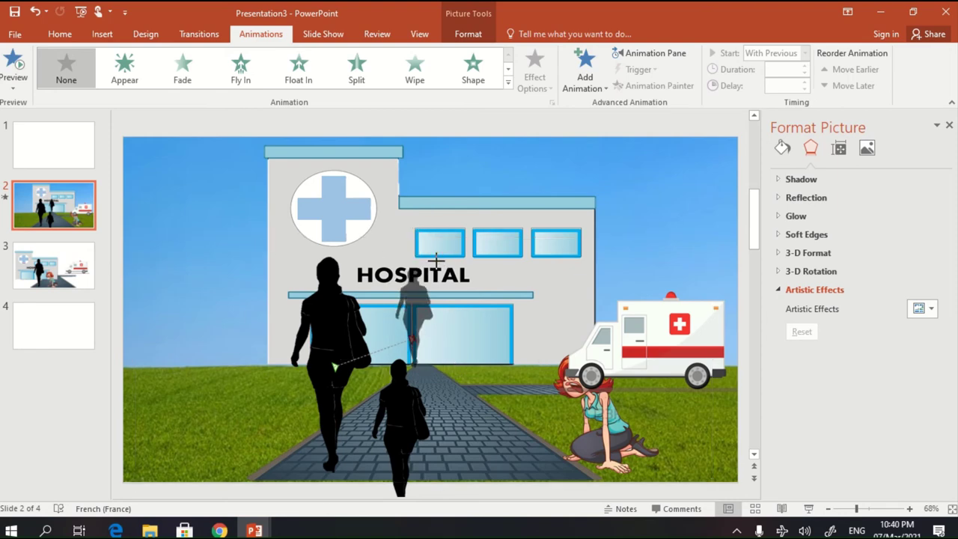
{"action": "left_click", "coordinate": [351, 202]}
{"action": "left_click_drag", "start_coordinate": [350, 202], "coordinate": [359, 200]}
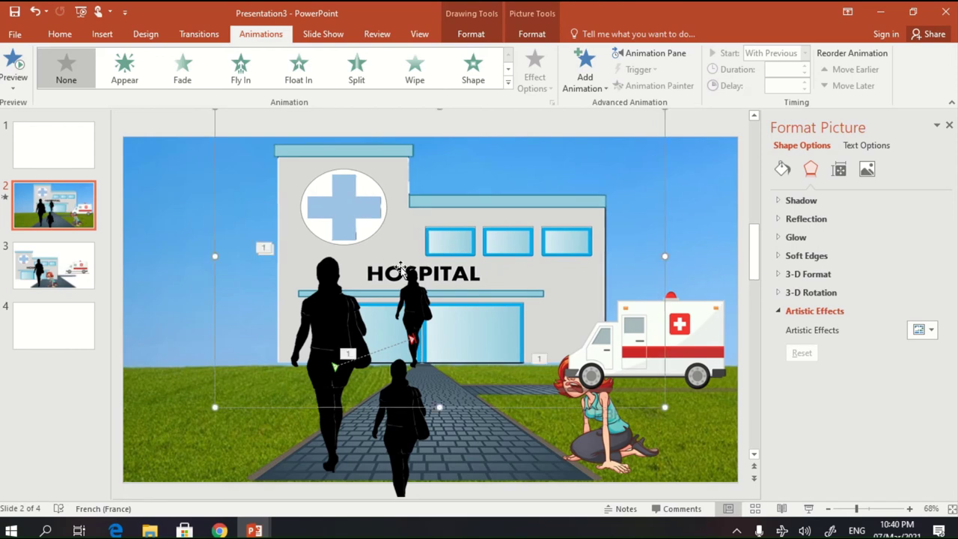
{"action": "left_click", "coordinate": [437, 275]}
{"action": "left_click_drag", "start_coordinate": [443, 260], "coordinate": [426, 311]}
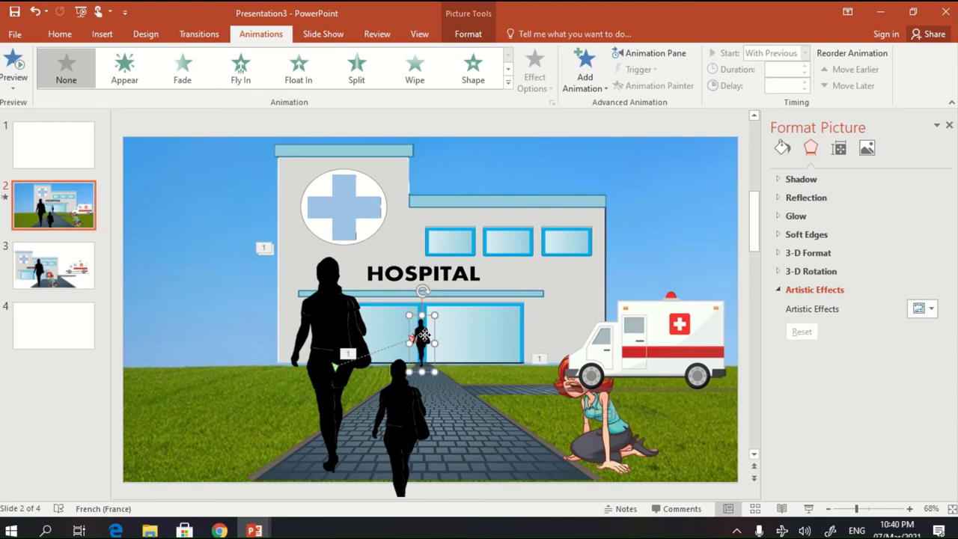
{"action": "left_click_drag", "start_coordinate": [425, 334], "coordinate": [426, 331]}
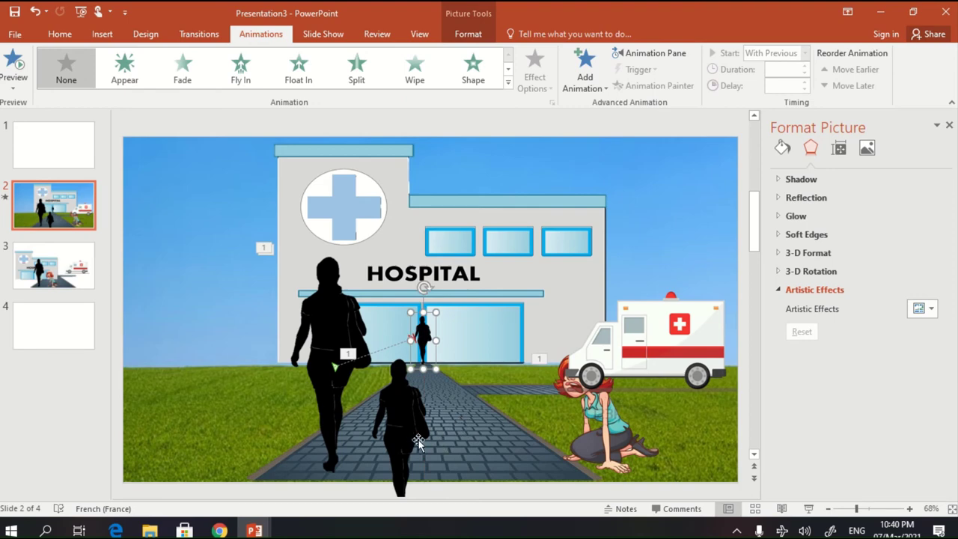
Give the middle silhouette an Up motion path and reposition it with its path on the walkway
{"action": "mouse_move", "coordinate": [418, 442]}
{"action": "left_mouse_down"}
{"action": "mouse_move", "coordinate": [424, 356]}
{"action": "mouse_move", "coordinate": [393, 421]}
{"action": "left_mouse_up"}
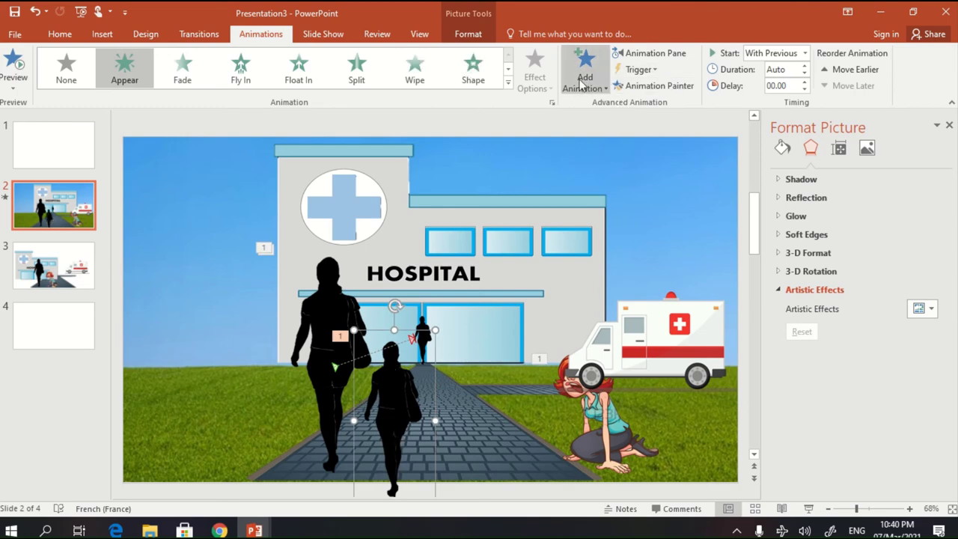
{"action": "left_click", "coordinate": [583, 82]}
{"action": "left_click", "coordinate": [627, 480]}
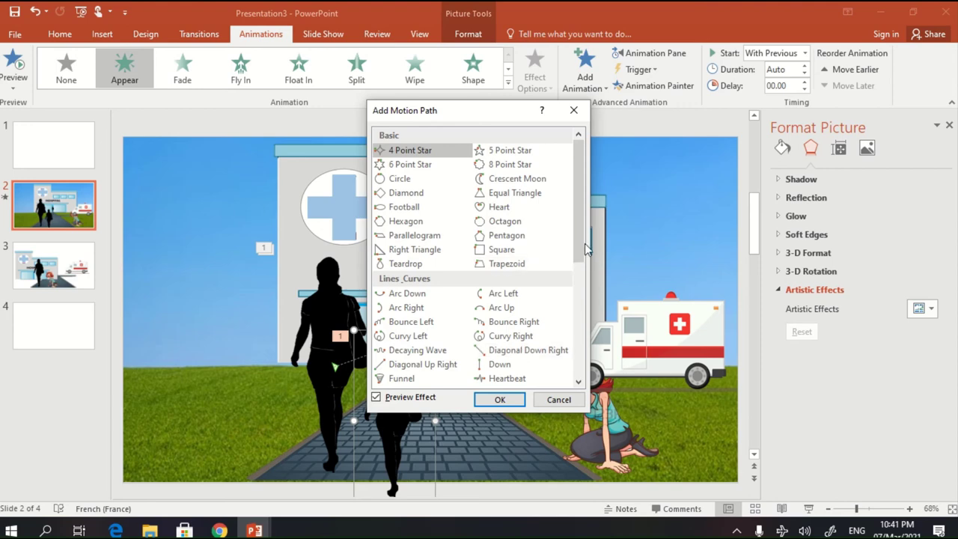
{"action": "left_click_drag", "start_coordinate": [583, 240], "coordinate": [588, 301]}
{"action": "left_click", "coordinate": [498, 333]}
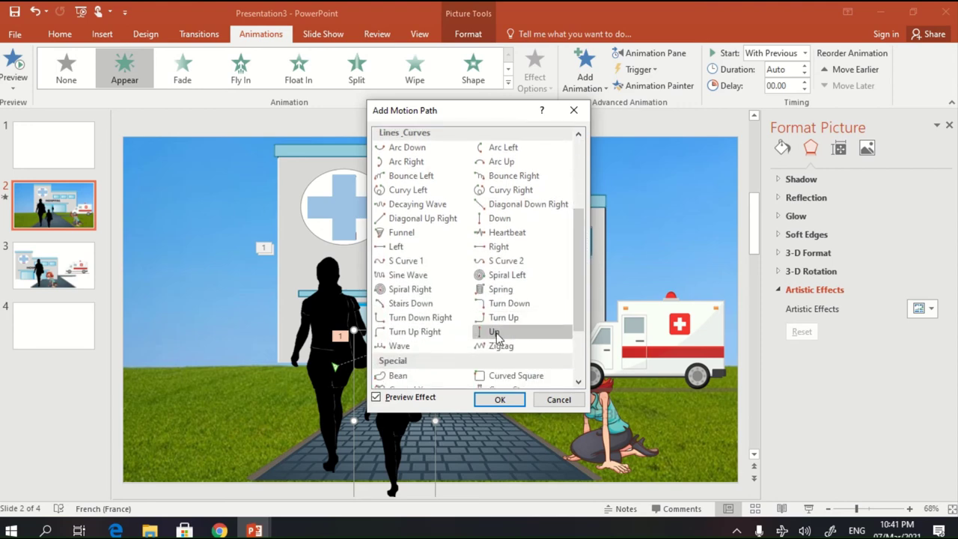
{"action": "left_click", "coordinate": [497, 399]}
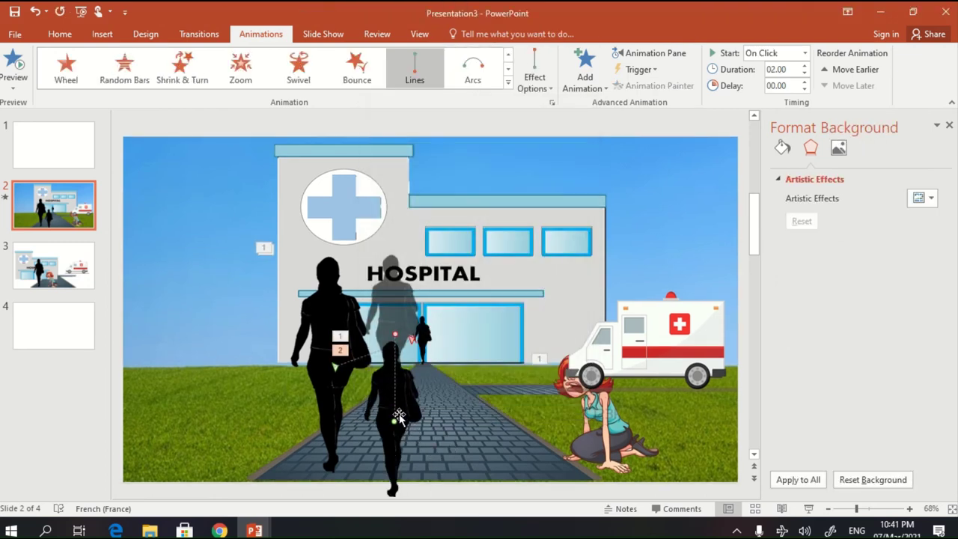
{"action": "mouse_move", "coordinate": [384, 410]}
{"action": "left_mouse_down"}
{"action": "mouse_move", "coordinate": [438, 375]}
{"action": "mouse_move", "coordinate": [446, 415]}
{"action": "left_mouse_up"}
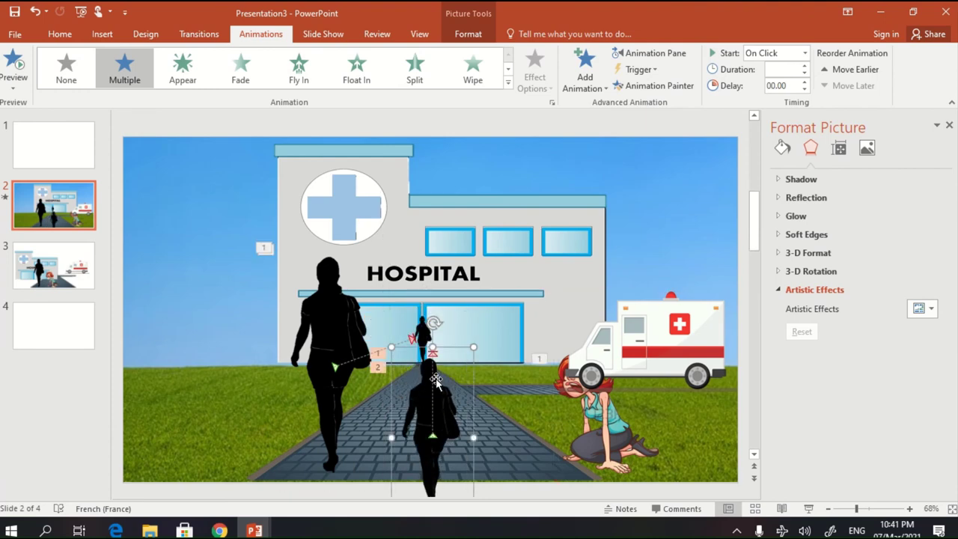
{"action": "left_click_drag", "start_coordinate": [435, 380], "coordinate": [425, 291]}
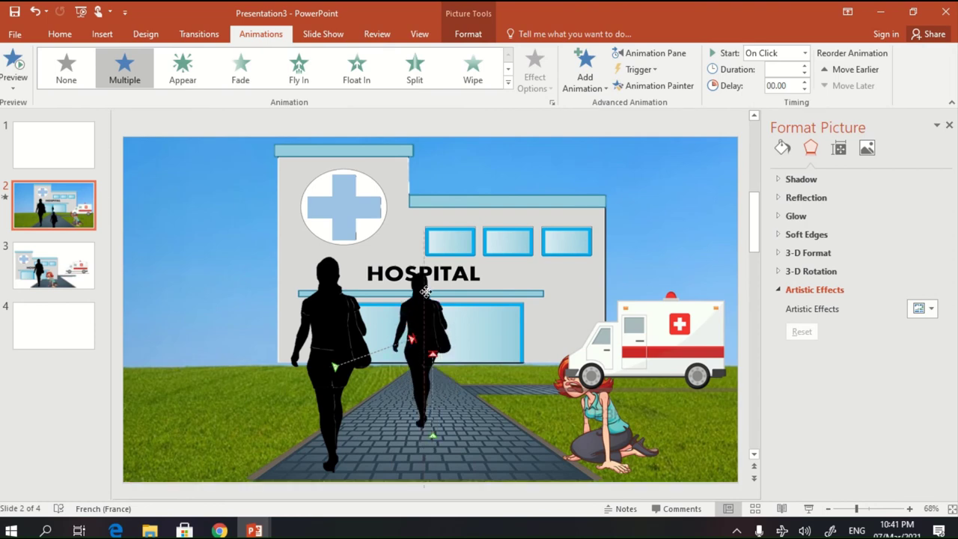
{"action": "left_click", "coordinate": [428, 298]}
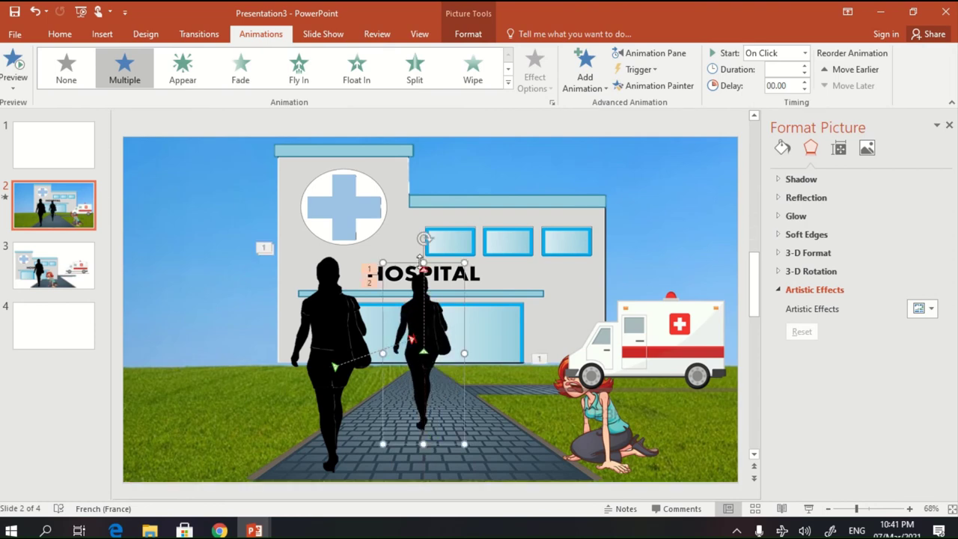
{"action": "left_click", "coordinate": [427, 286]}
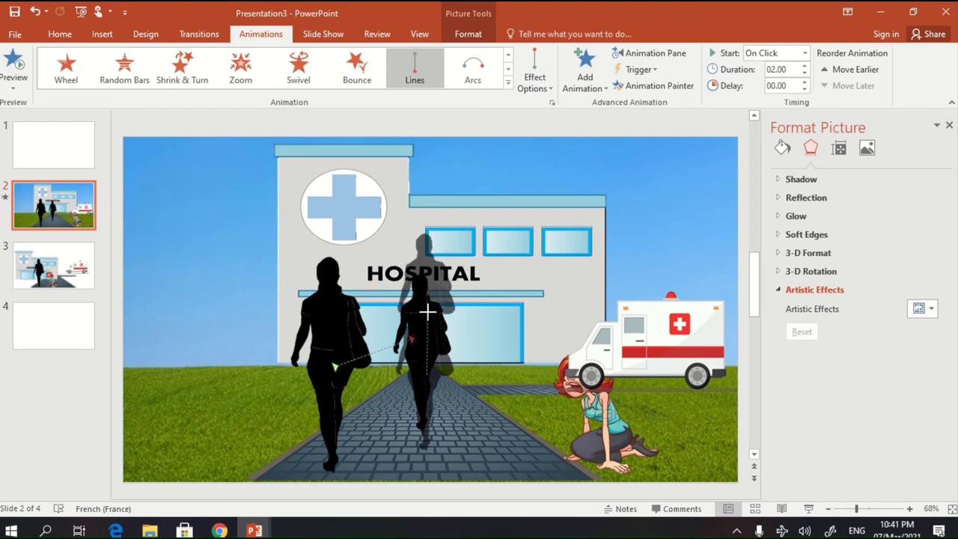
{"action": "left_click_drag", "start_coordinate": [426, 336], "coordinate": [429, 327]}
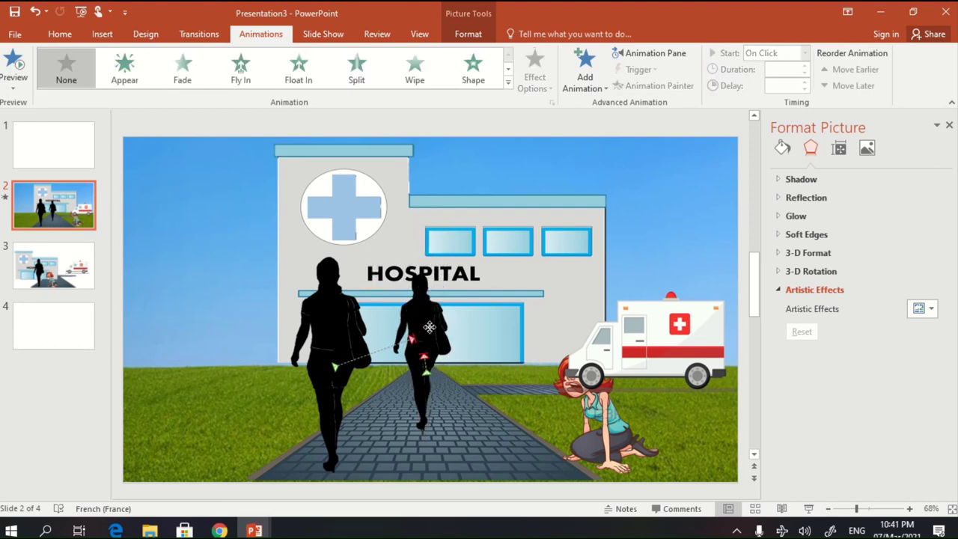
{"action": "left_click", "coordinate": [425, 421]}
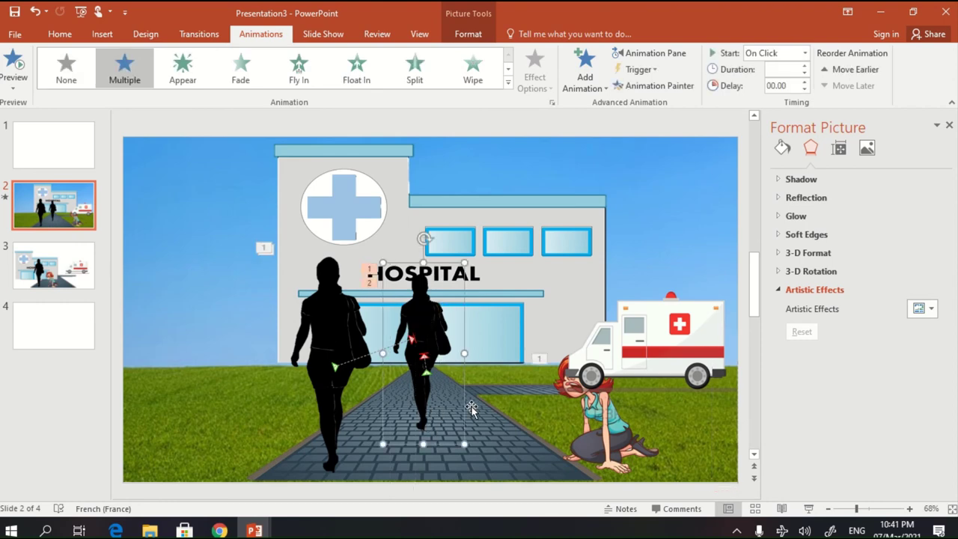
{"action": "left_click", "coordinate": [479, 452]}
{"action": "left_click", "coordinate": [426, 329]}
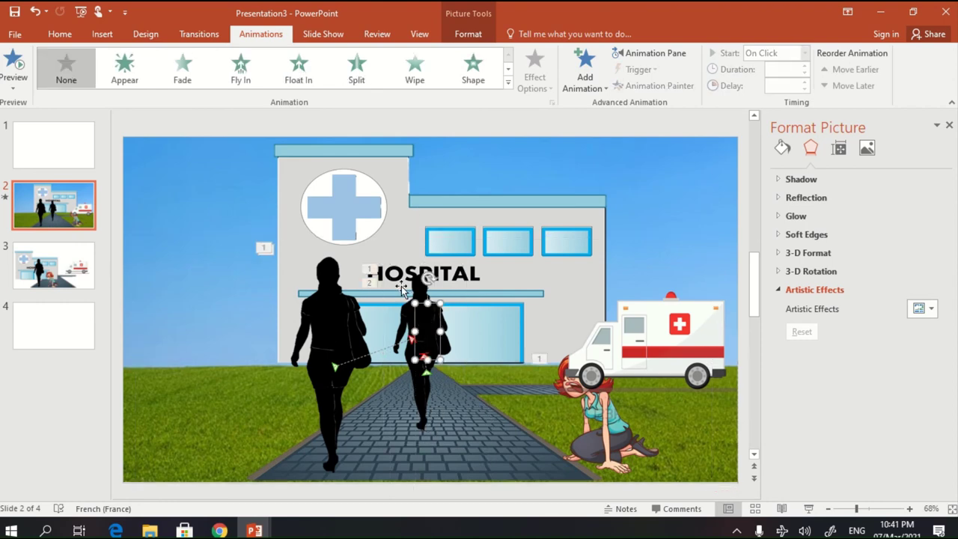
{"action": "left_click", "coordinate": [417, 294]}
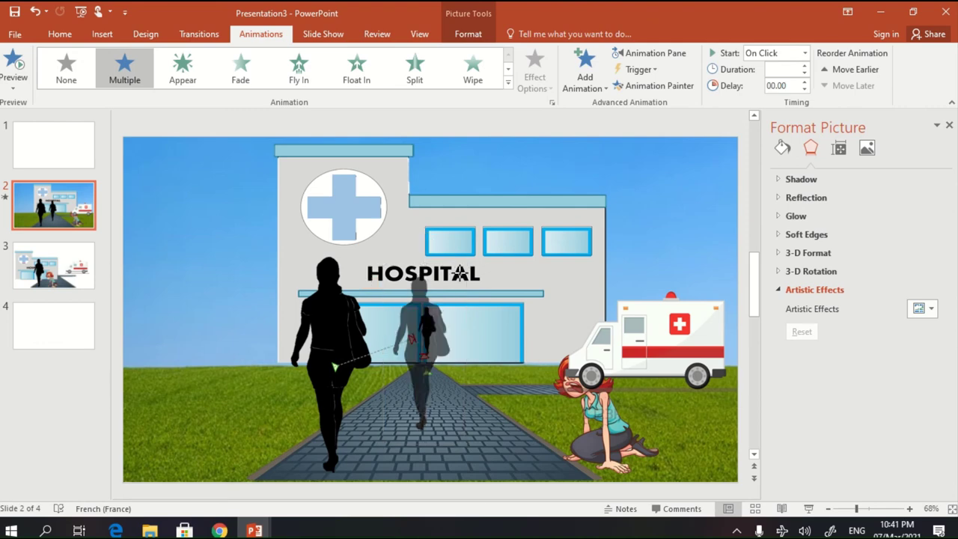
{"action": "left_click", "coordinate": [483, 447]}
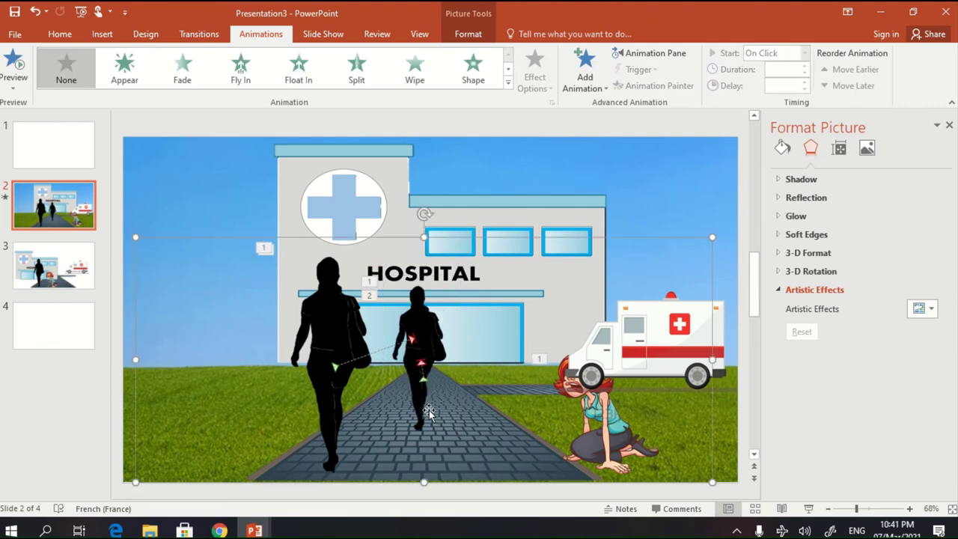
{"action": "left_click", "coordinate": [422, 362]}
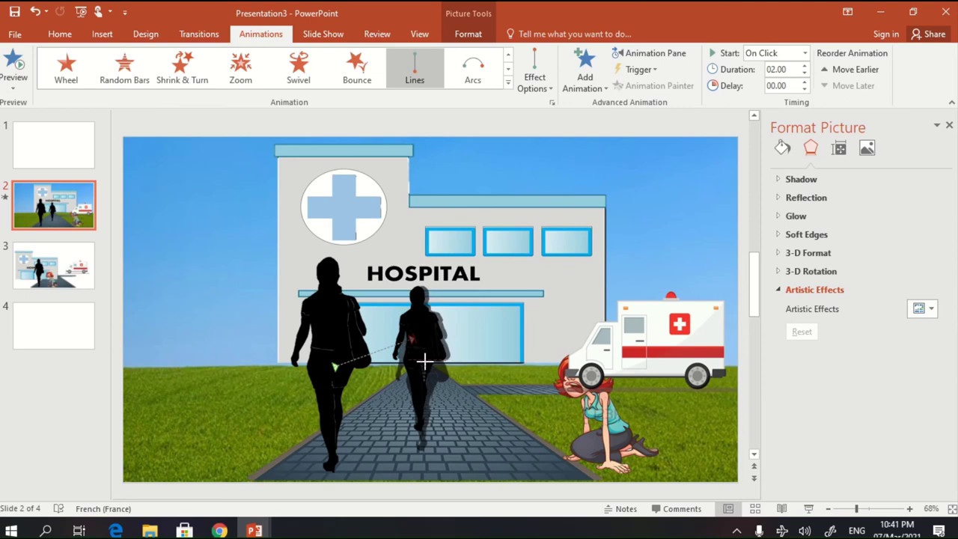
{"action": "left_click", "coordinate": [483, 457]}
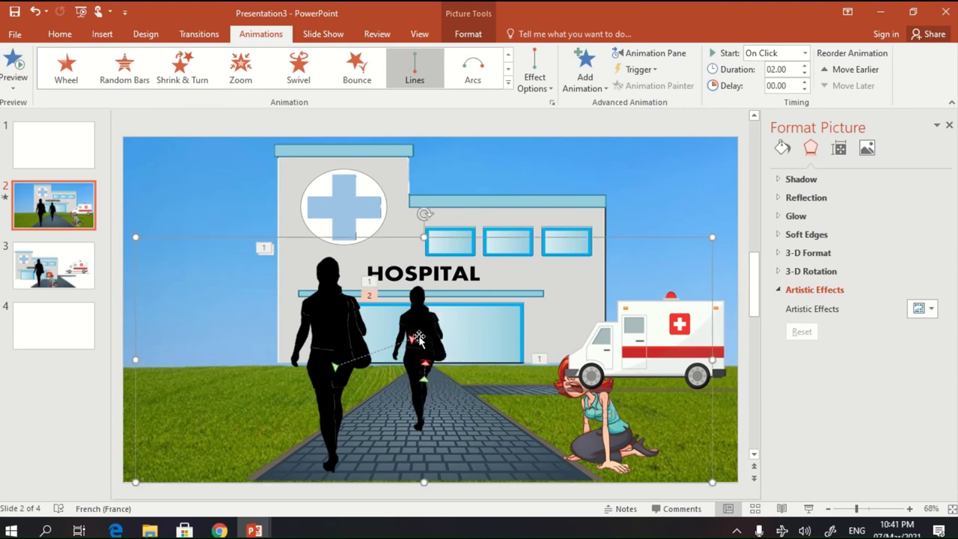
{"action": "left_click", "coordinate": [415, 311]}
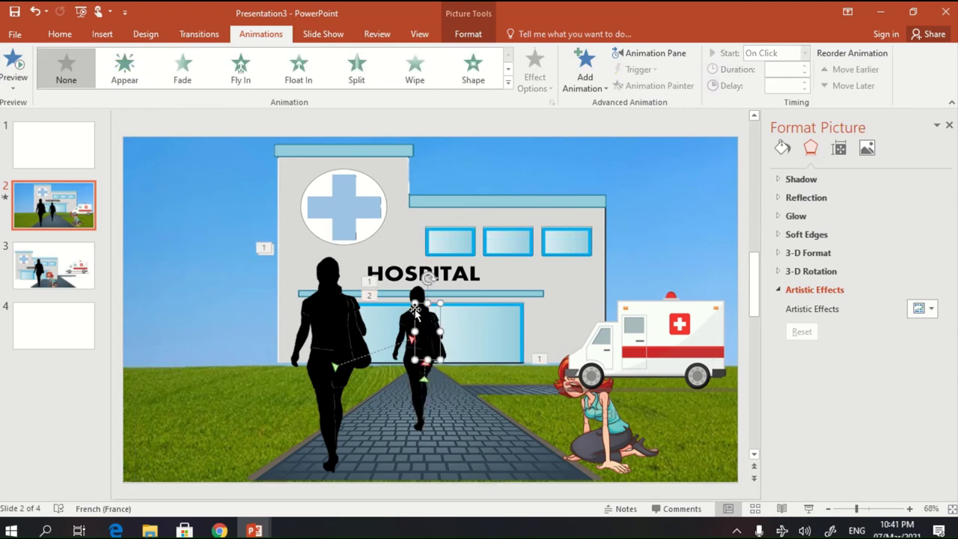
{"action": "left_click", "coordinate": [417, 294]}
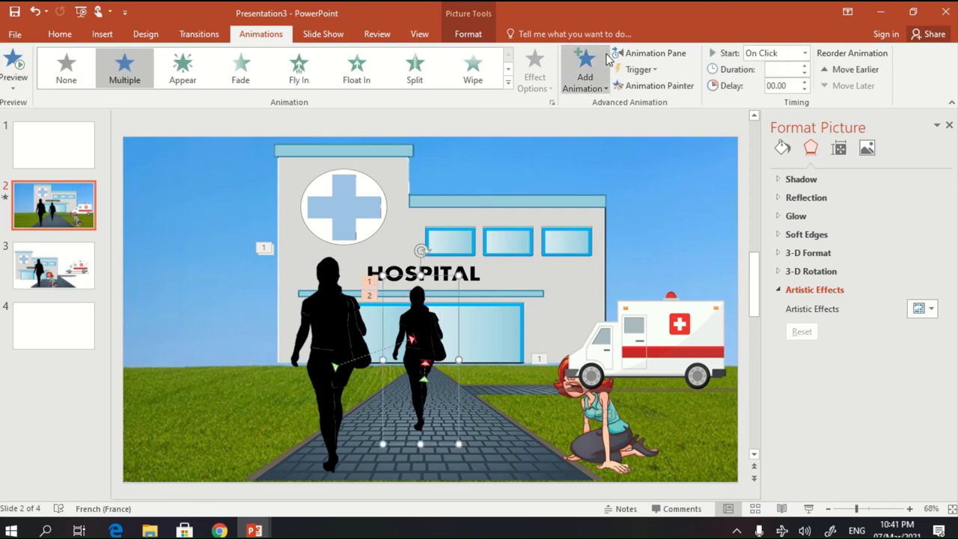
Set the second woman silhouette's walk to start After Previous
{"action": "left_click", "coordinate": [425, 341]}
{"action": "left_click", "coordinate": [425, 374]}
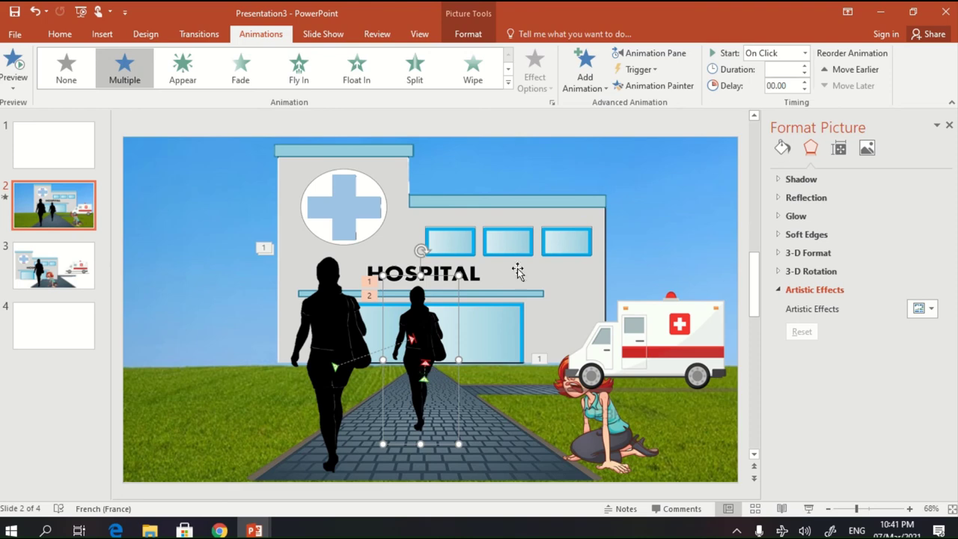
{"action": "left_click", "coordinate": [804, 53]}
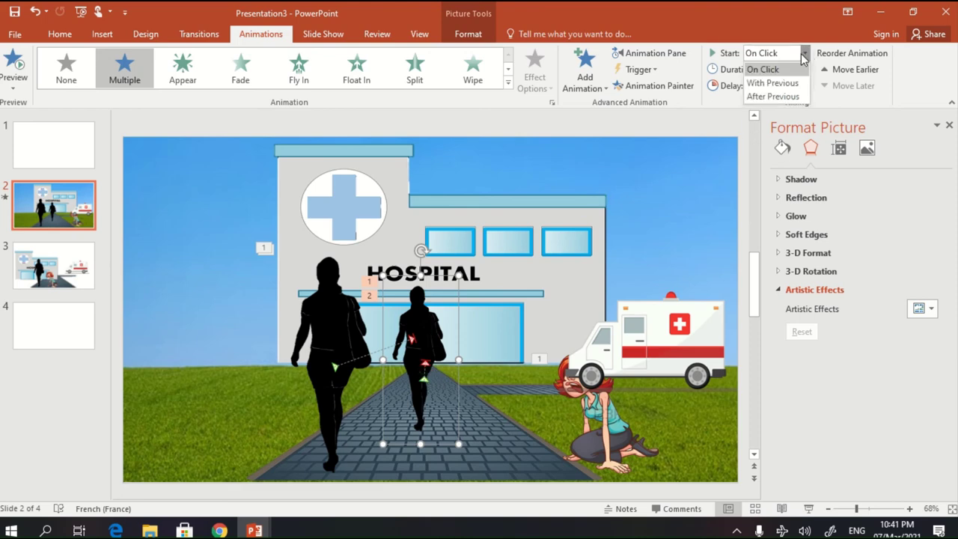
{"action": "left_click", "coordinate": [773, 96]}
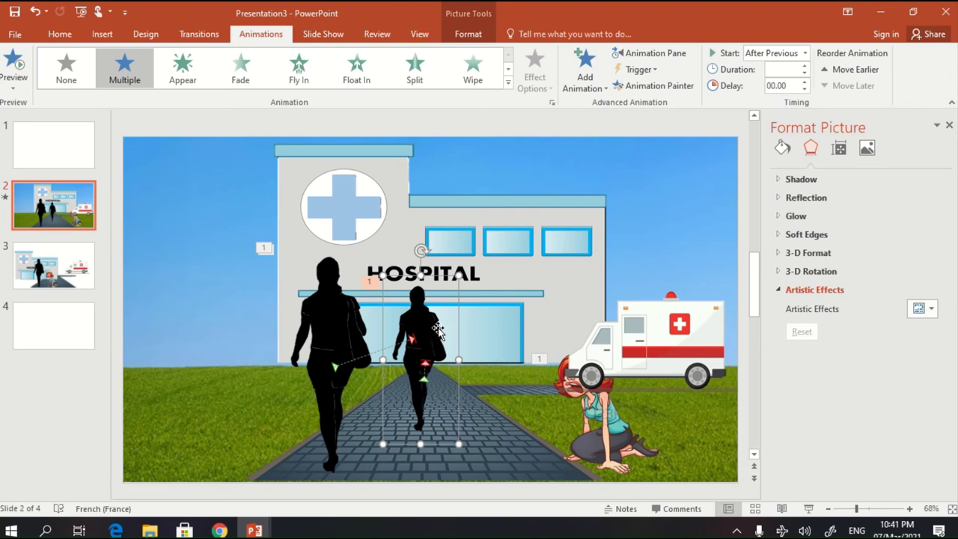
Add a Disappear exit effect to her, starting After Previous
{"action": "left_click", "coordinate": [596, 79]}
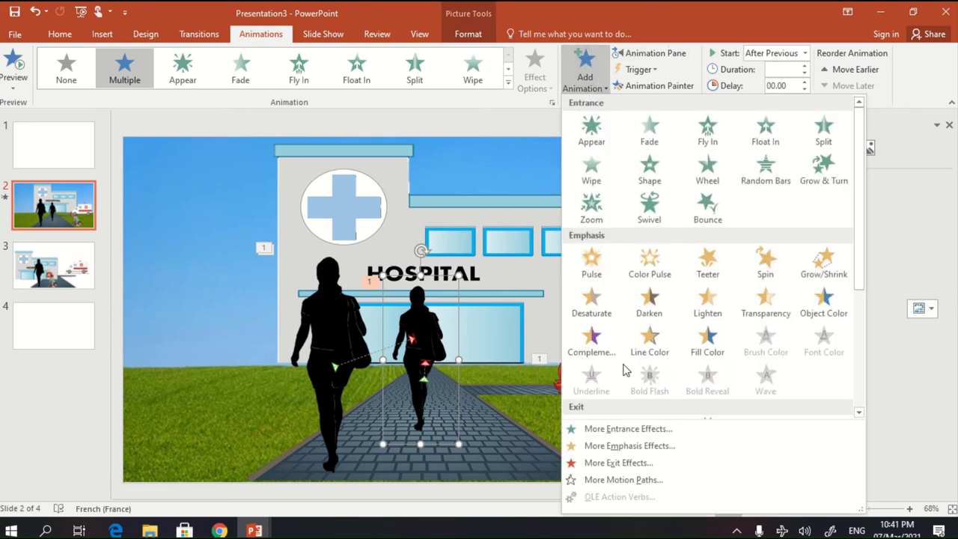
{"action": "left_click", "coordinate": [605, 464]}
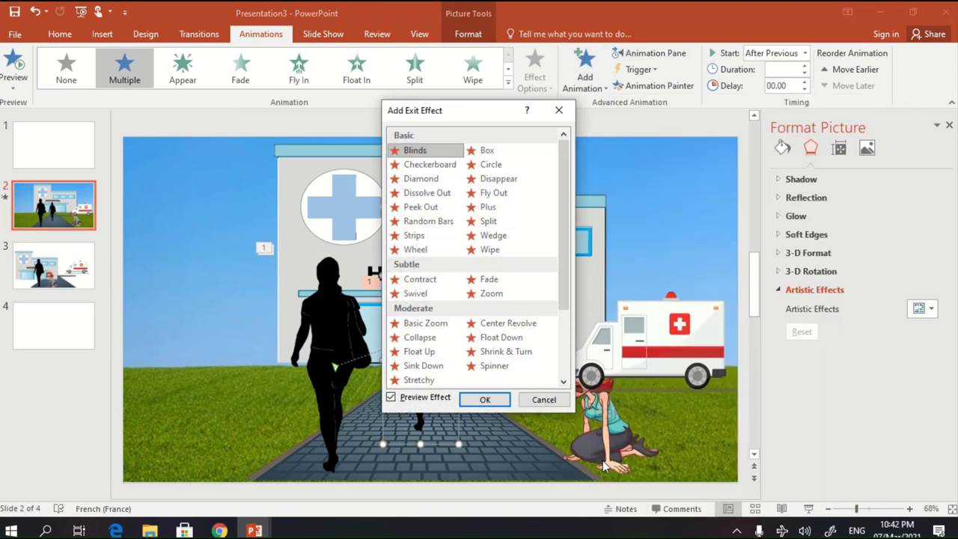
{"action": "left_click", "coordinate": [509, 186]}
{"action": "left_click", "coordinate": [491, 294]}
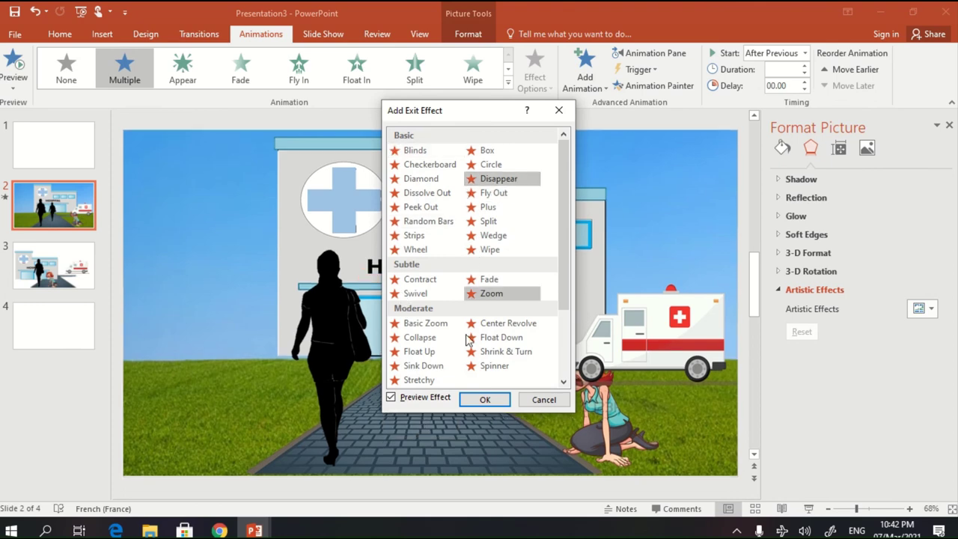
{"action": "left_click", "coordinate": [485, 399]}
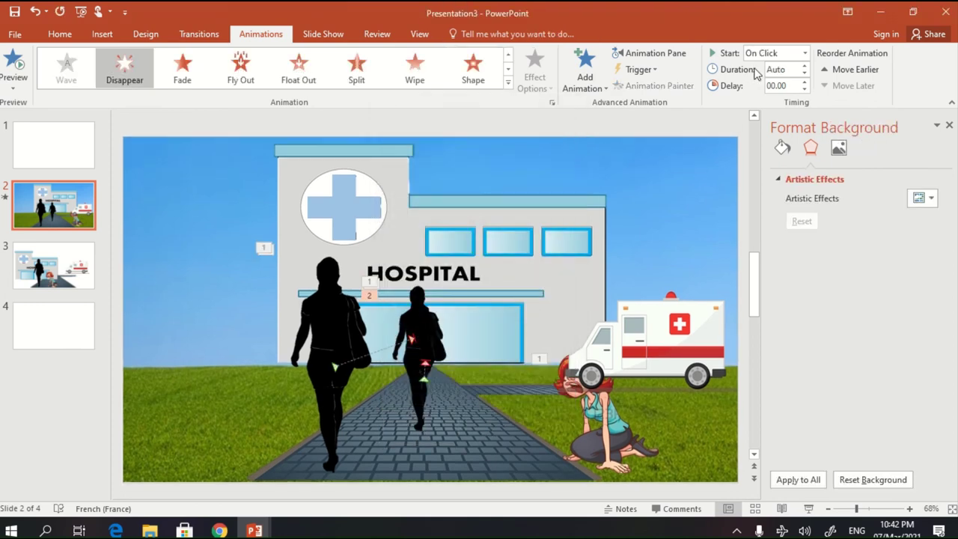
{"action": "left_click", "coordinate": [805, 54]}
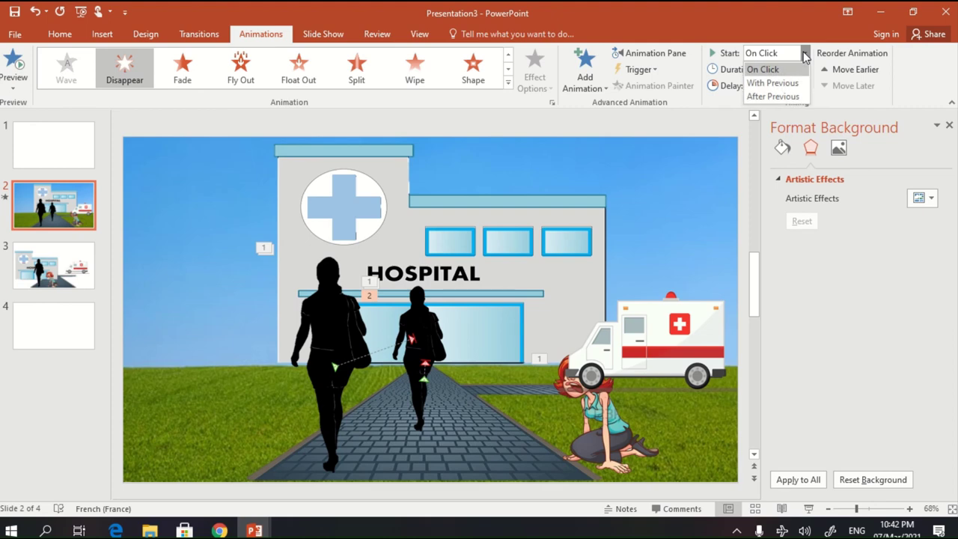
{"action": "left_click", "coordinate": [773, 97]}
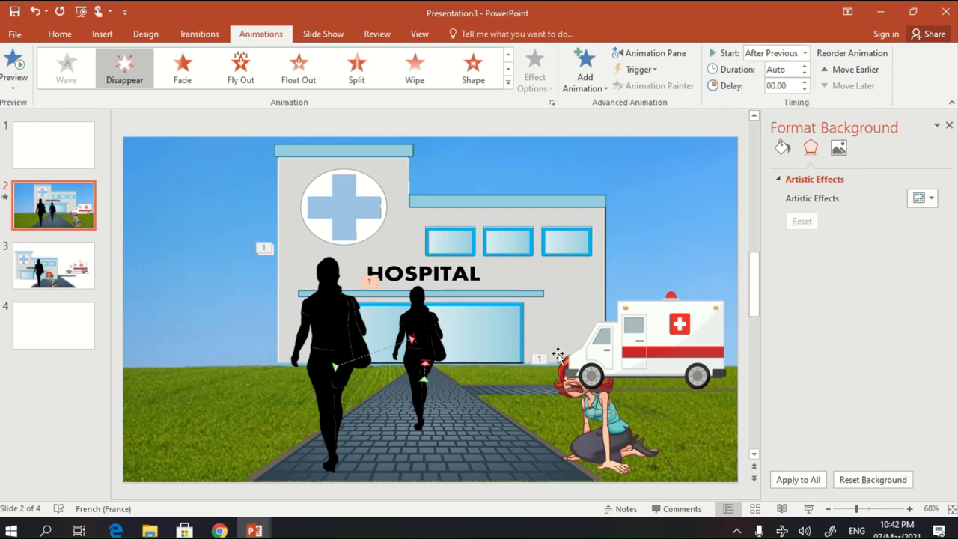
Give the small door silhouette an Appear entrance starting With Previous
{"action": "left_click", "coordinate": [452, 359]}
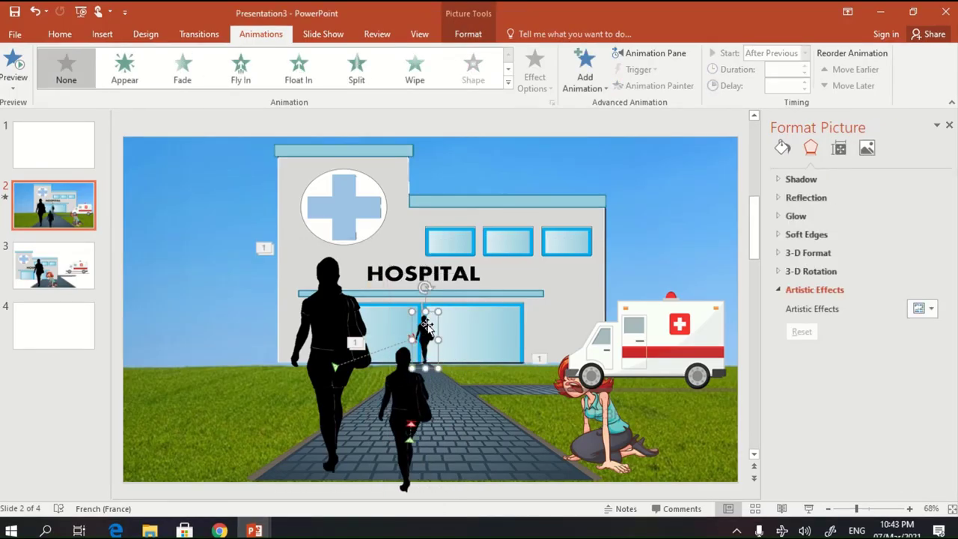
{"action": "left_click", "coordinate": [131, 75]}
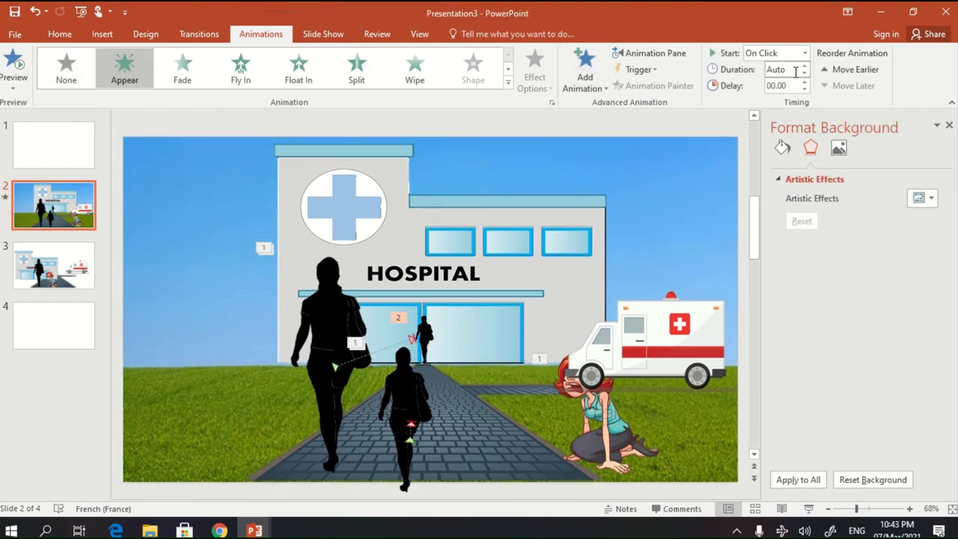
{"action": "left_click", "coordinate": [805, 52]}
{"action": "left_click", "coordinate": [800, 82]}
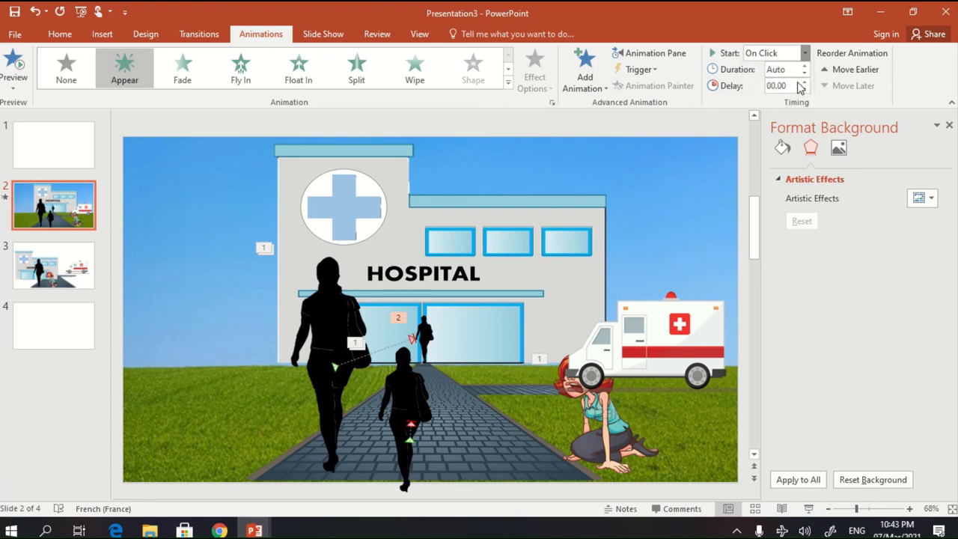
Position the small figure in the hospital doorway and move the middle silhouette up toward the door
{"action": "left_click_drag", "start_coordinate": [402, 405], "coordinate": [422, 344]}
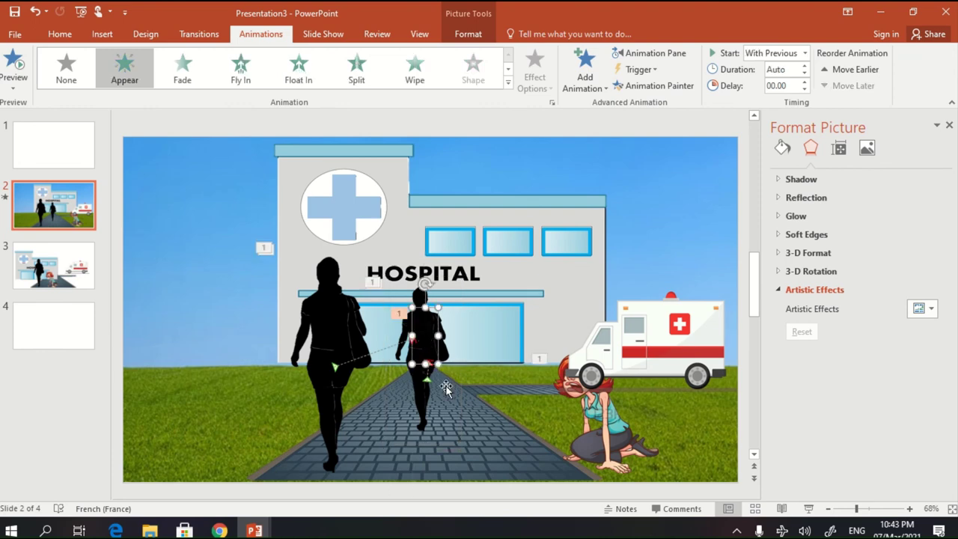
{"action": "left_click", "coordinate": [486, 436]}
{"action": "left_click", "coordinate": [428, 348]}
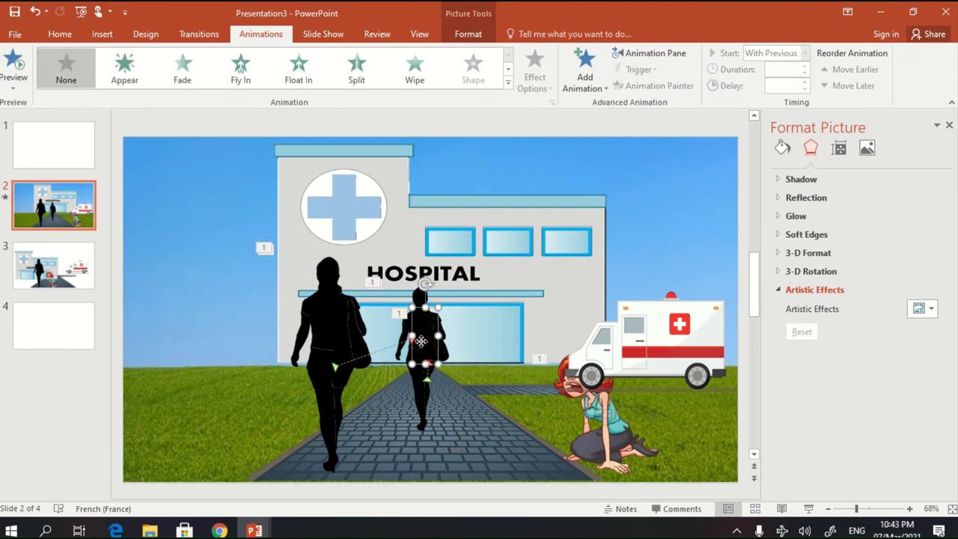
{"action": "left_click_drag", "start_coordinate": [425, 367], "coordinate": [435, 334]}
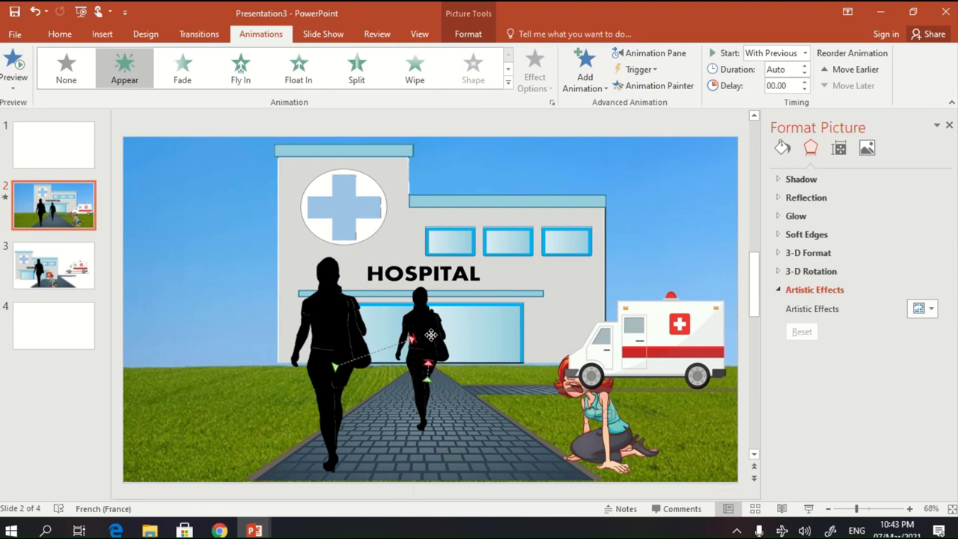
{"action": "left_click", "coordinate": [423, 397]}
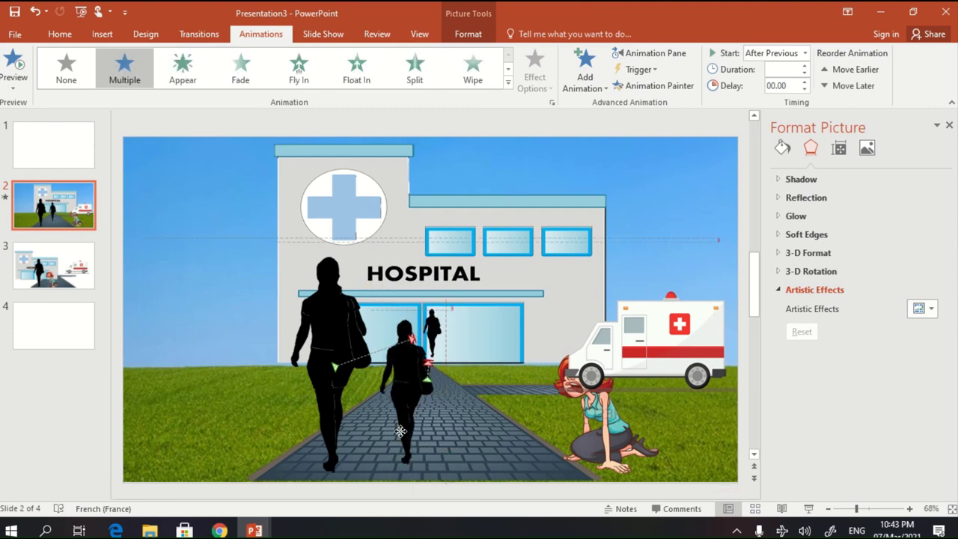
{"action": "left_click", "coordinate": [429, 335]}
{"action": "left_click_drag", "start_coordinate": [430, 338], "coordinate": [419, 345]}
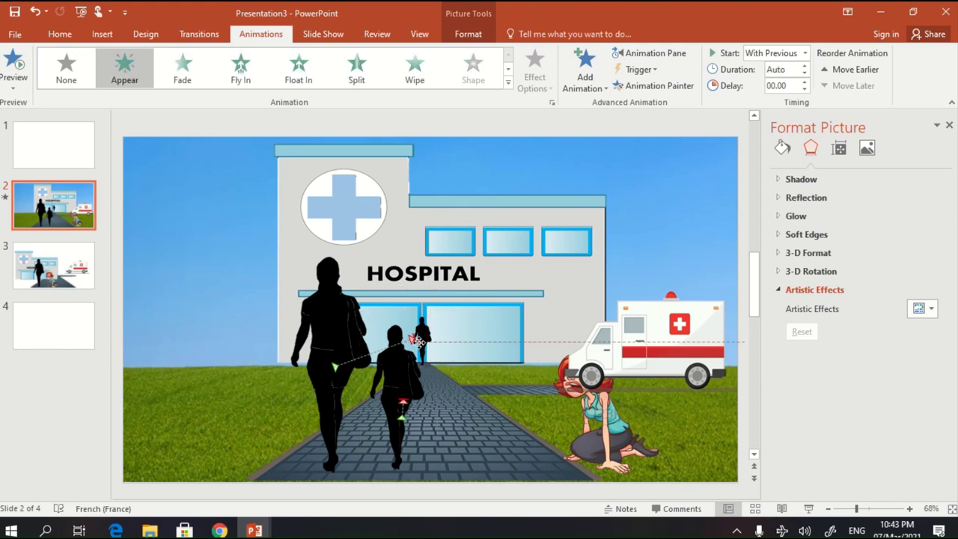
{"action": "left_click", "coordinate": [385, 459]}
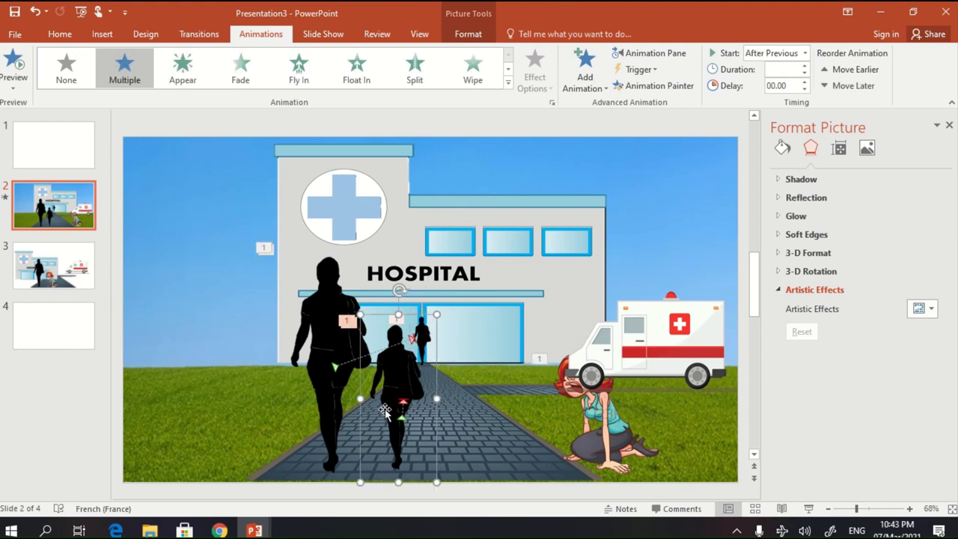
{"action": "left_click_drag", "start_coordinate": [385, 460], "coordinate": [406, 370]}
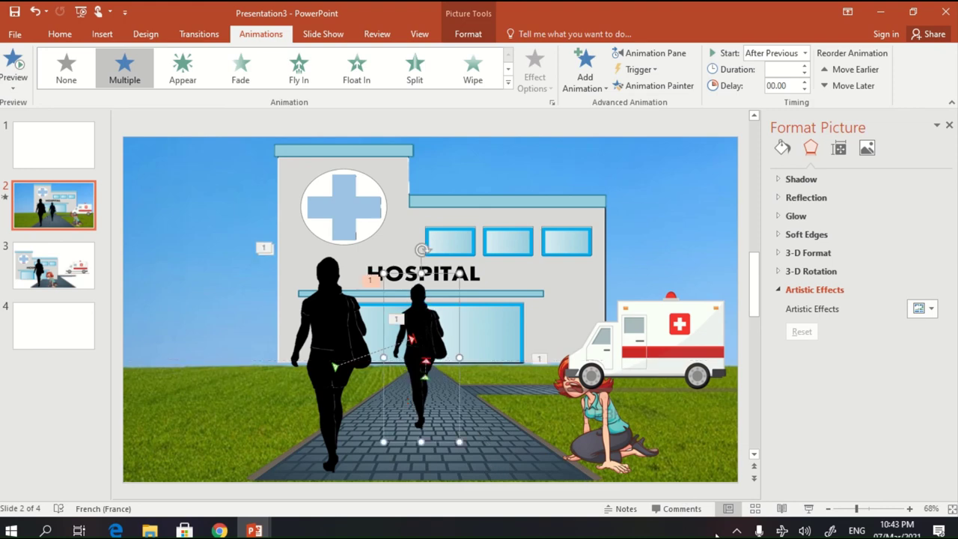
{"action": "left_click", "coordinate": [809, 508]}
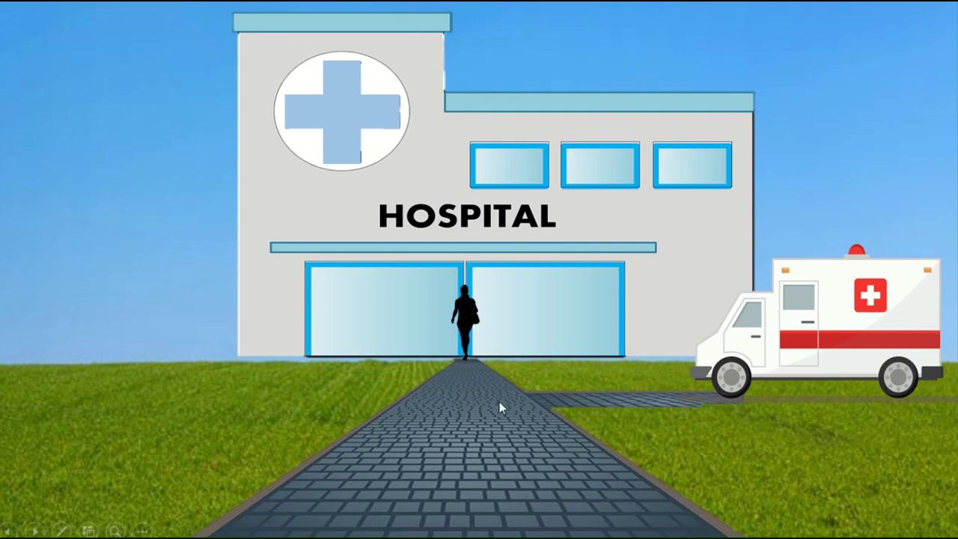
{"action": "key", "text": "Escape"}
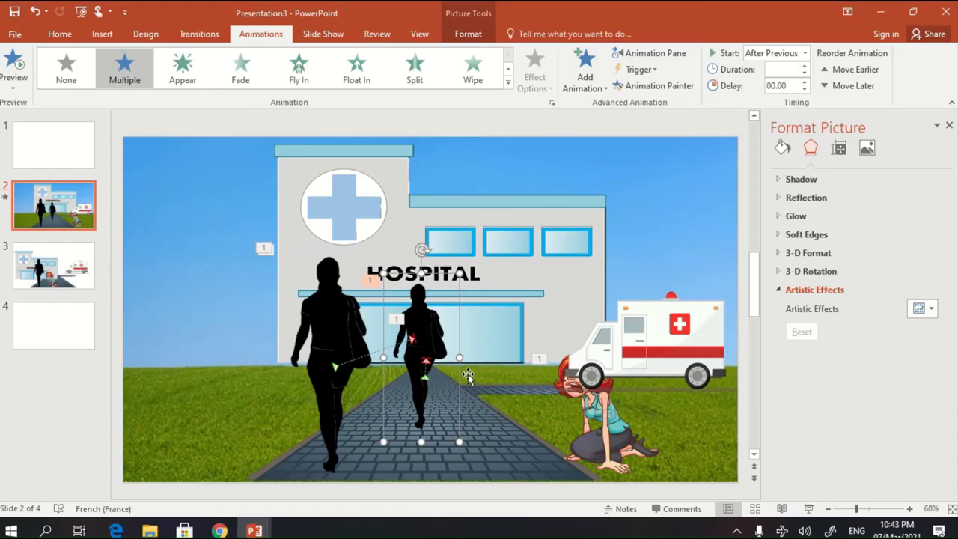